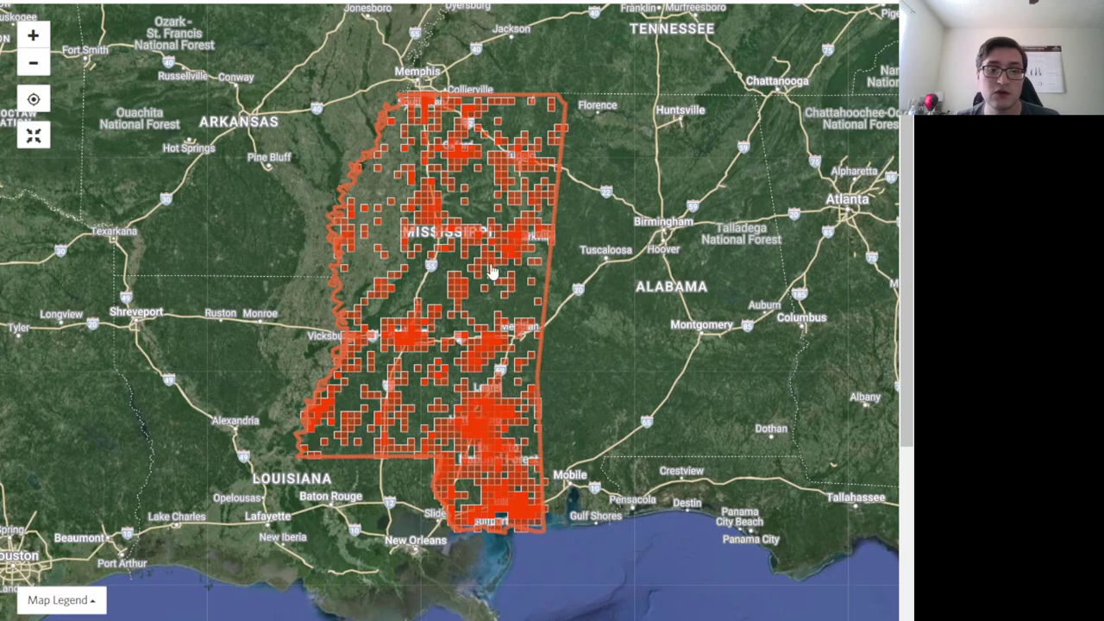
- Leave the full-screen map and remove the Mississippi place filter so Explore covers The World
{"action": "left_click", "coordinate": [35, 136]}
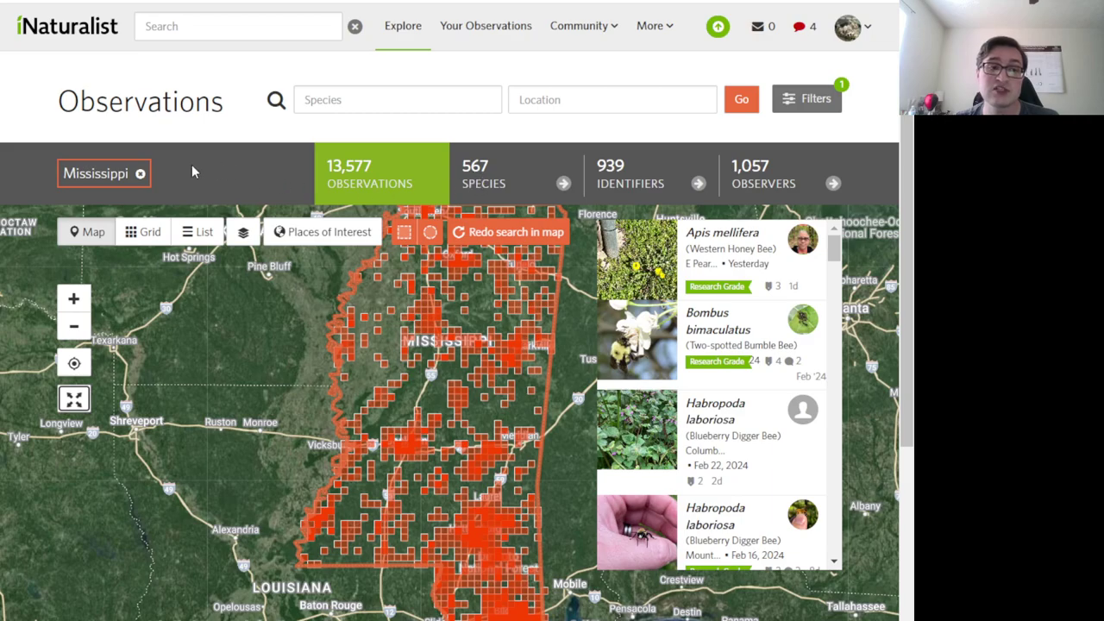
{"action": "left_click", "coordinate": [140, 175]}
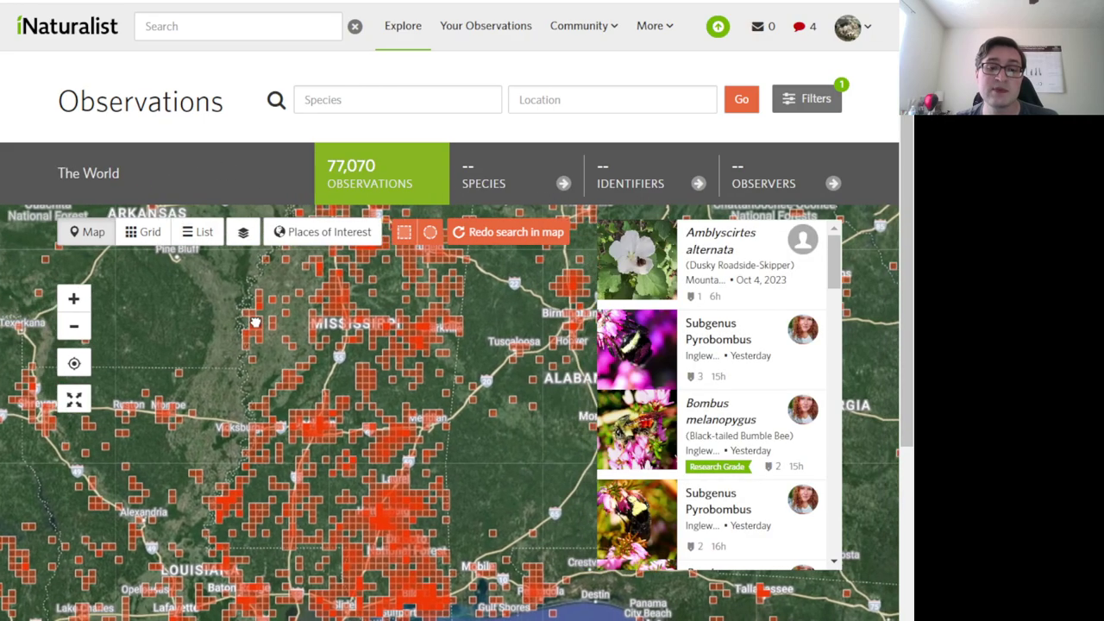
{"action": "left_click_drag", "start_coordinate": [256, 322], "coordinate": [280, 324]}
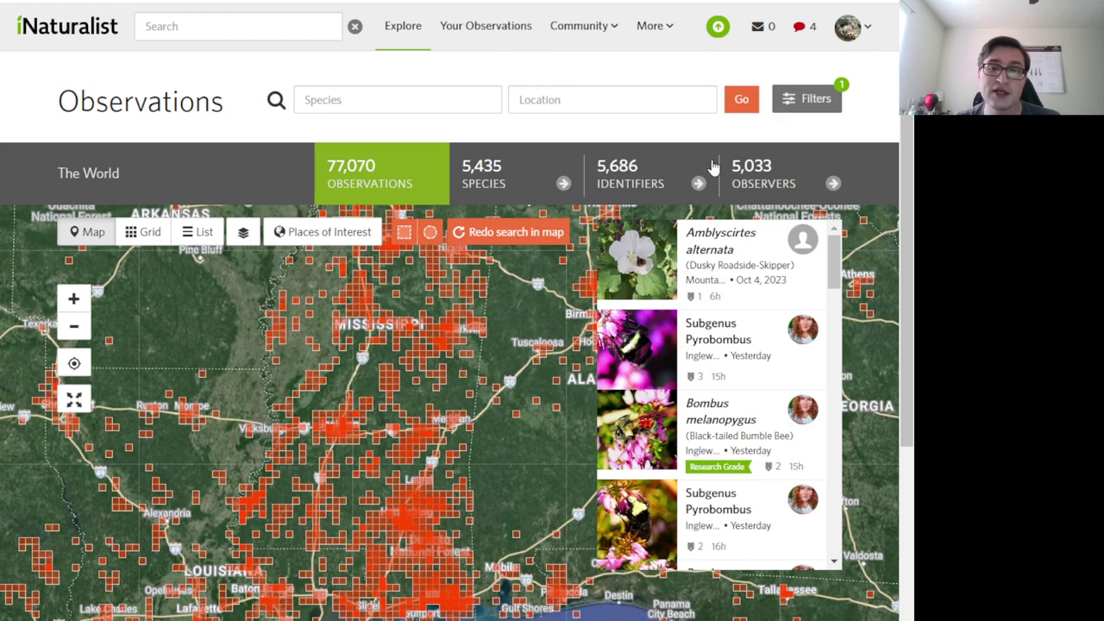
- Limit the Explore search to the Pollinator Taxa project, giving 18,621,058 observations and 49,885 species
{"action": "left_click", "coordinate": [815, 102]}
{"action": "left_click_drag", "start_coordinate": [223, 458], "coordinate": [136, 465]}
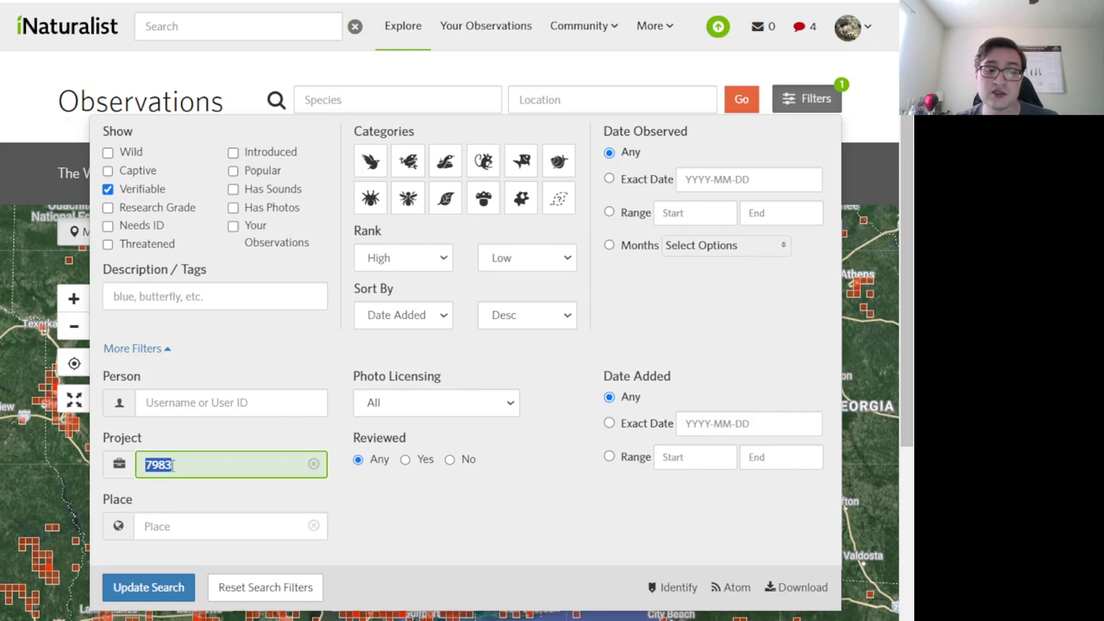
{"action": "type", "text": "pollinator taxa"}
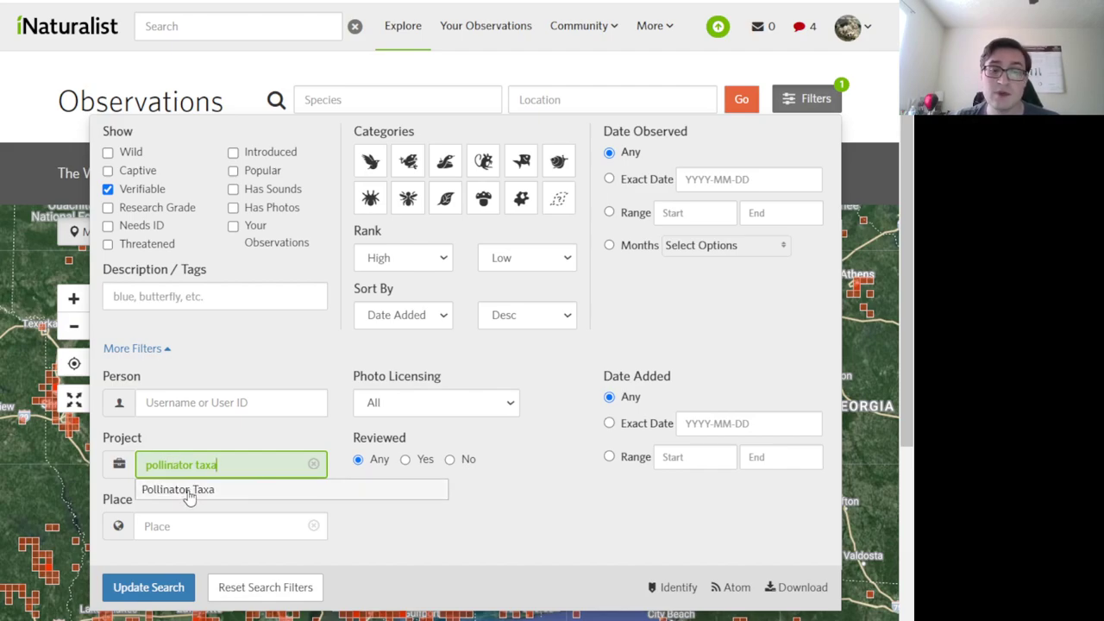
{"action": "left_click", "coordinate": [190, 489]}
{"action": "left_click", "coordinate": [123, 588]}
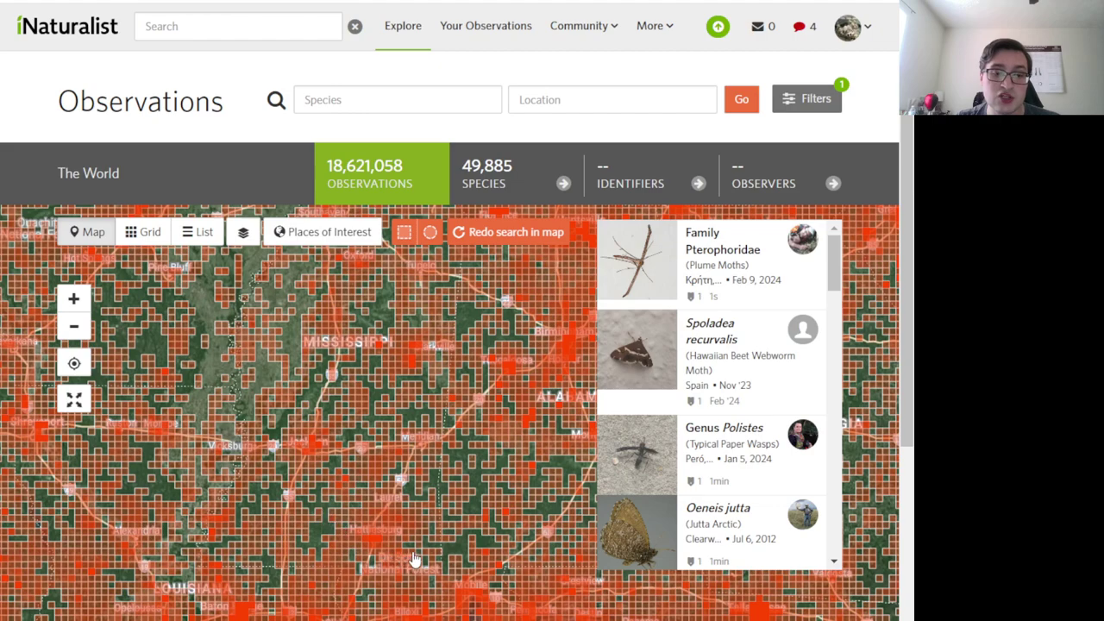
{"action": "left_click_drag", "start_coordinate": [423, 468], "coordinate": [340, 452]}
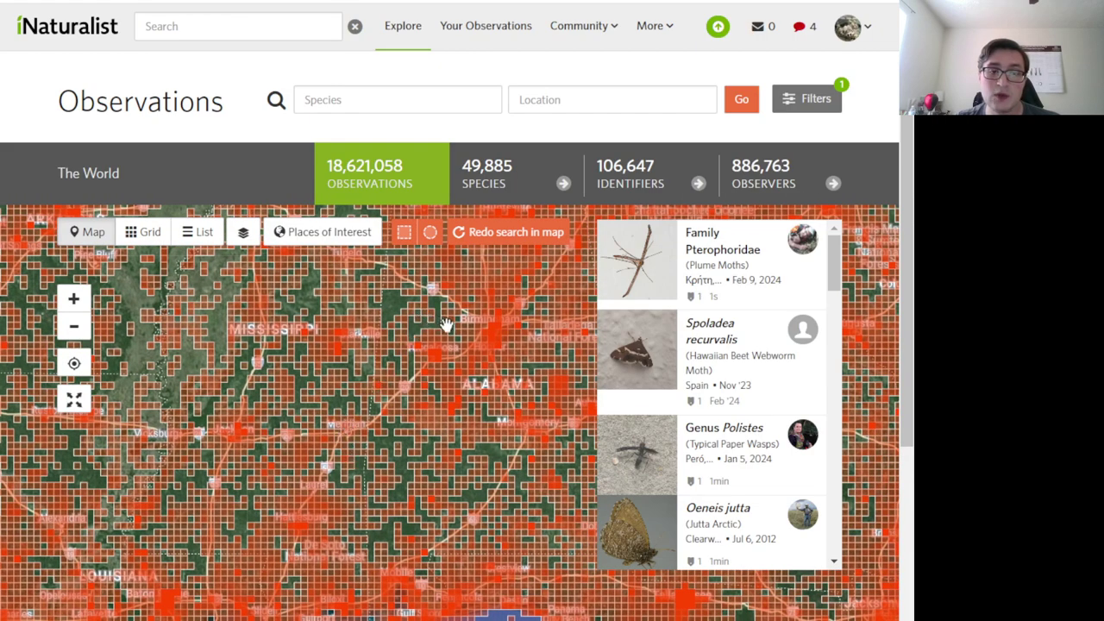
- Set the location to Alabama, USA (154,670 observations) and exit browser fullscreen with F11
{"action": "left_click", "coordinate": [572, 111]}
{"action": "type", "text": "alaba"}
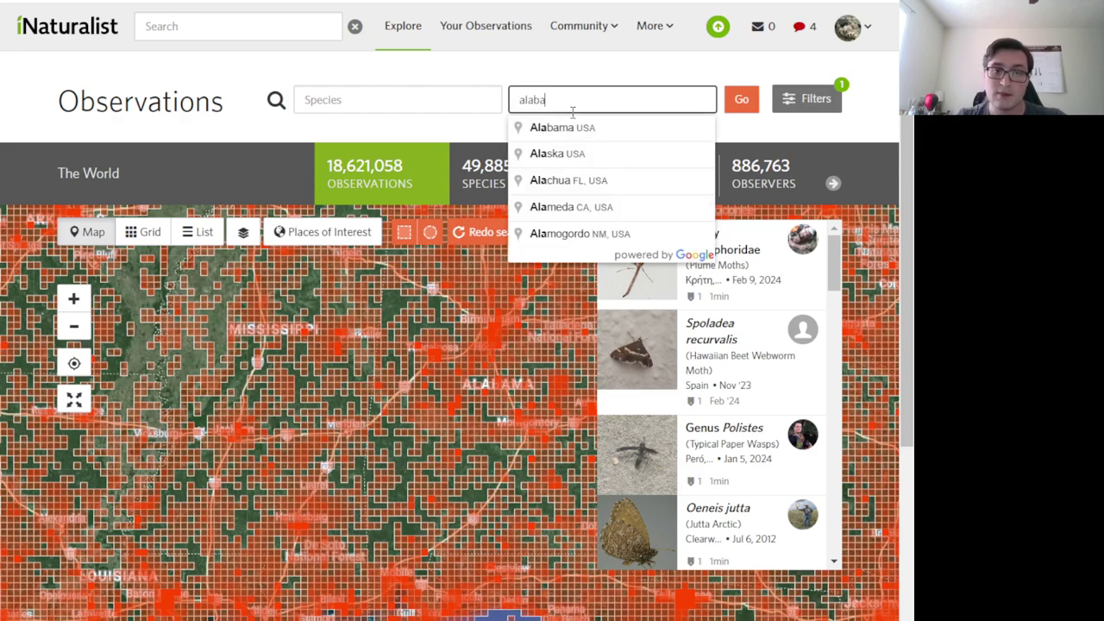
{"action": "left_click", "coordinate": [576, 129]}
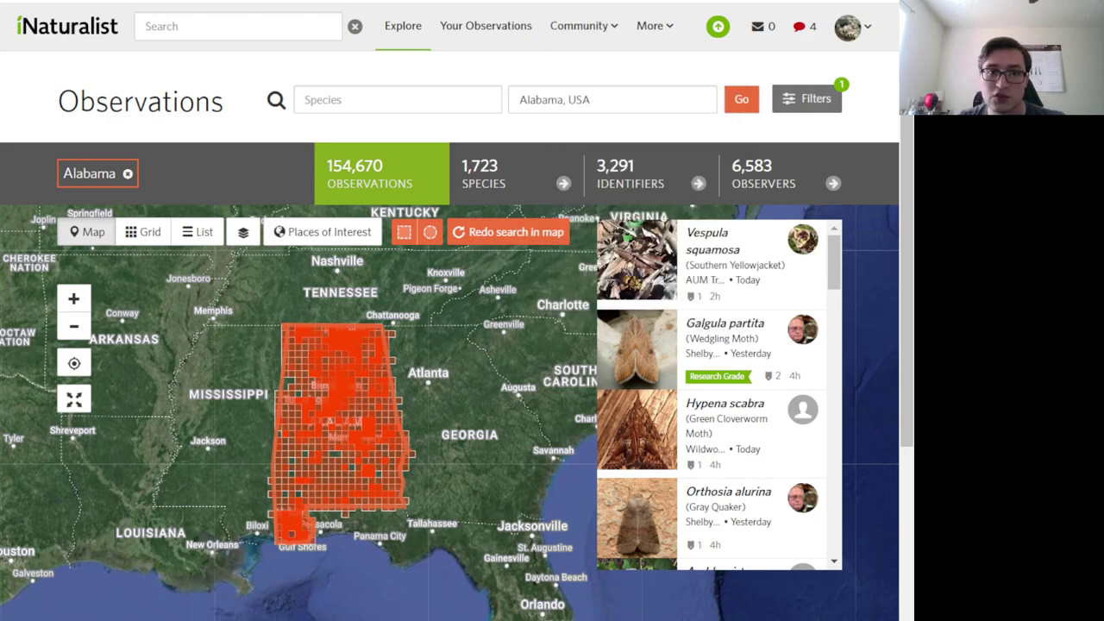
{"action": "key", "text": "F11"}
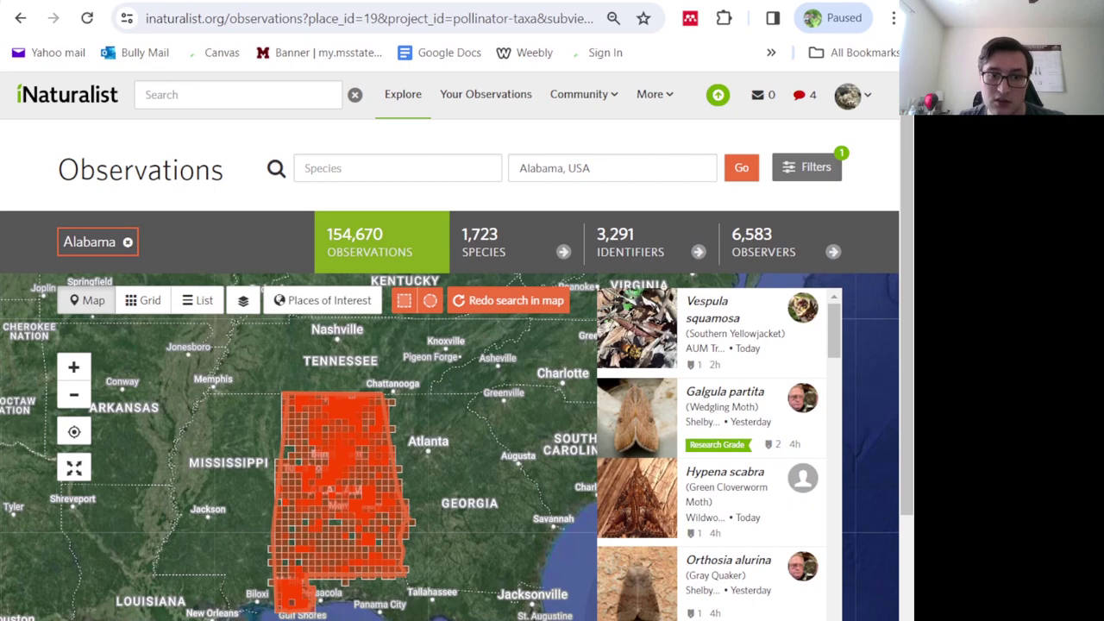
- Append &not_in_project=pollinator-associations to the page URL and reload, leaving 154,206 observations
{"action": "mouse_move", "coordinate": [708, 497]}
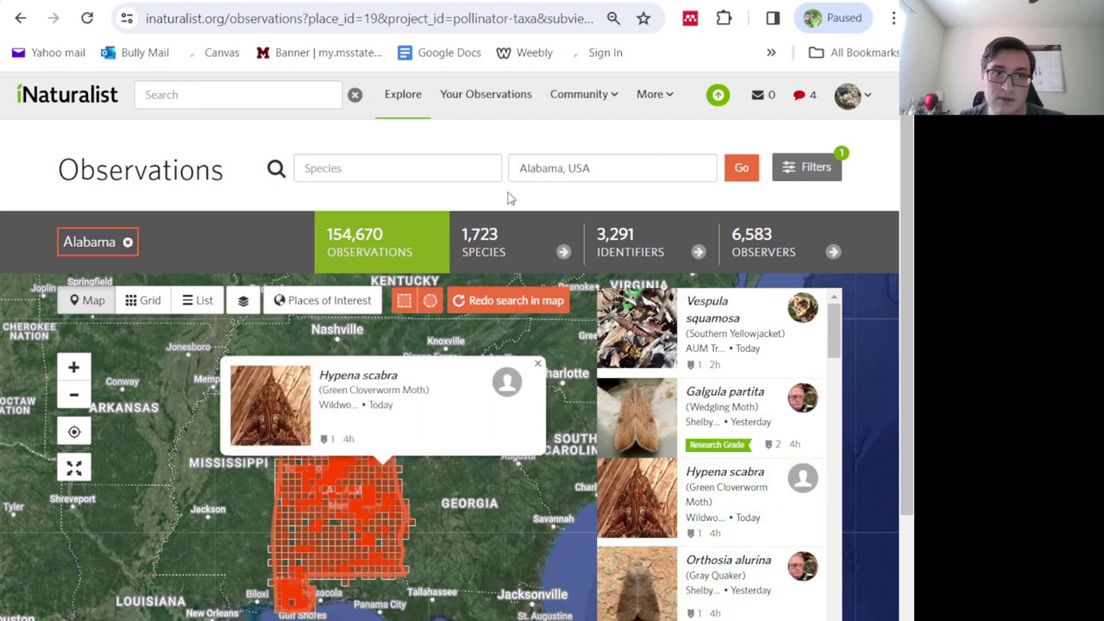
{"action": "left_click", "coordinate": [587, 24]}
{"action": "key", "text": "End"}
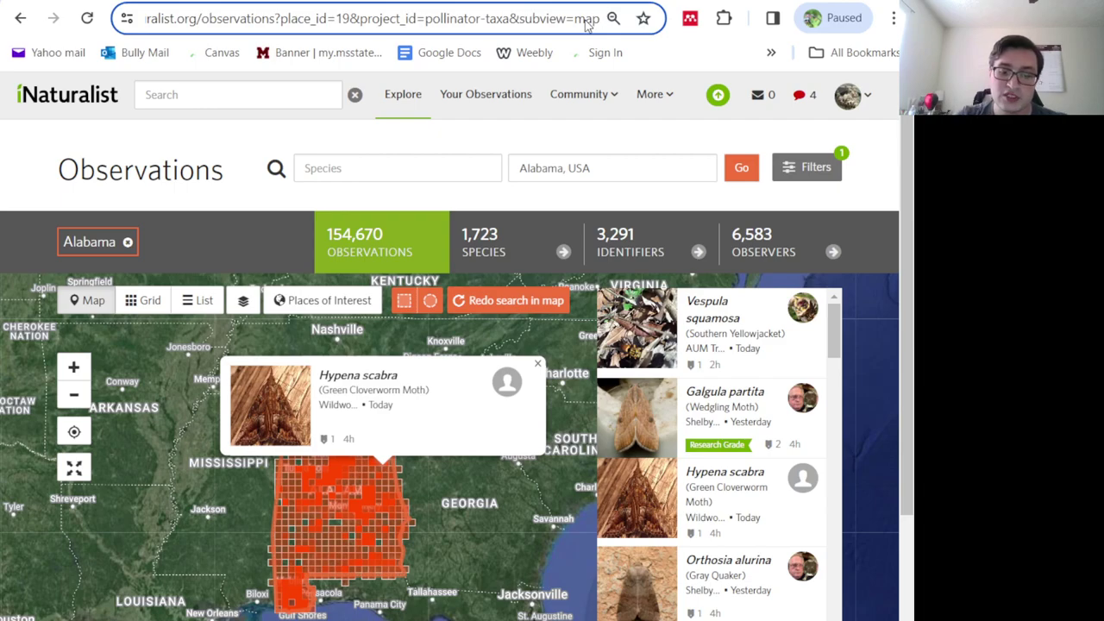
{"action": "type", "text": "&"}
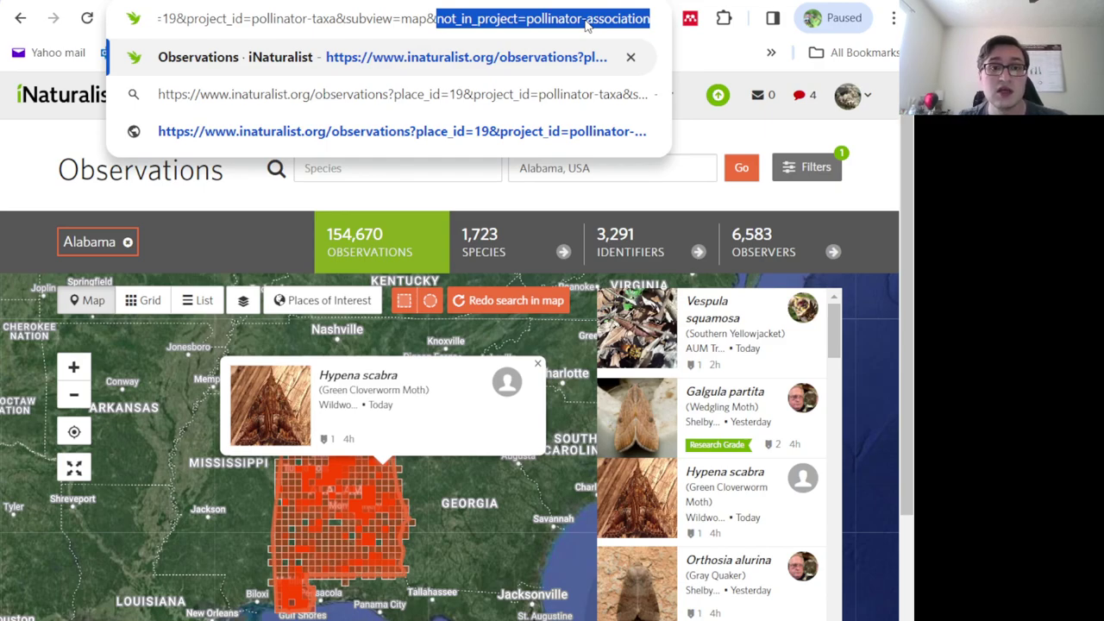
{"action": "key", "text": "Return"}
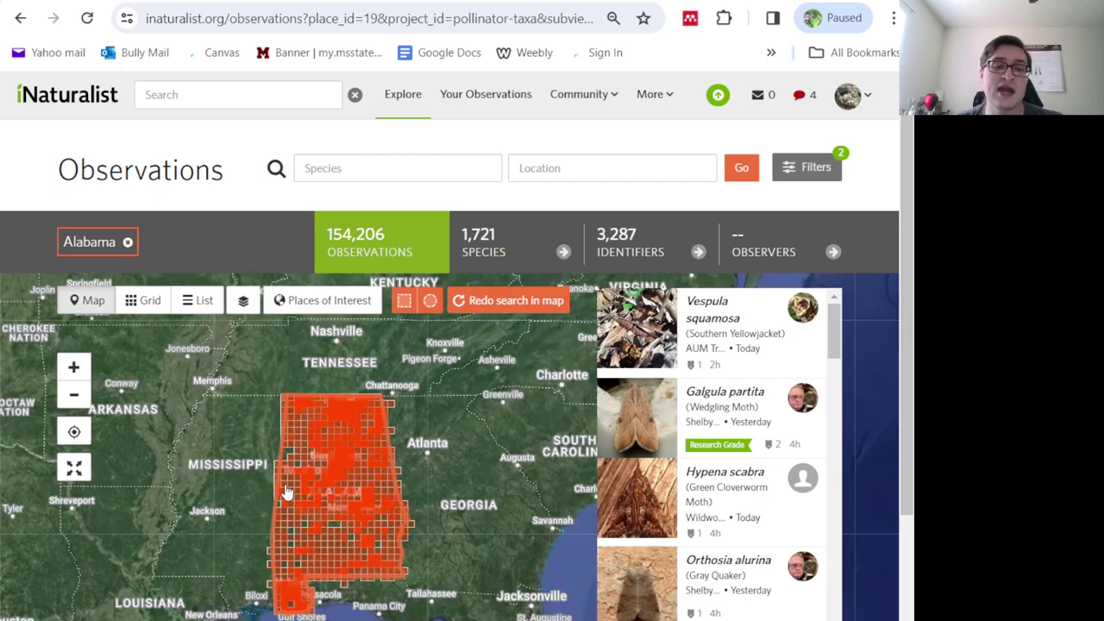
- In Identify, include Research Grade observations alongside Needs ID ones
{"action": "left_click", "coordinate": [822, 177]}
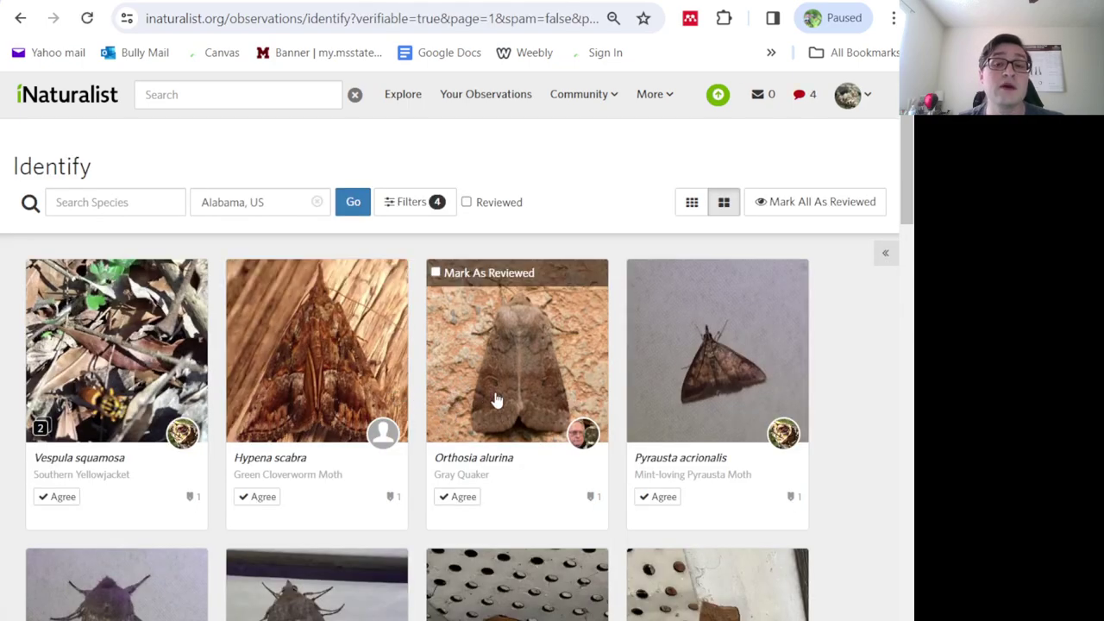
{"action": "left_click", "coordinate": [406, 207]}
{"action": "left_click", "coordinate": [210, 274]}
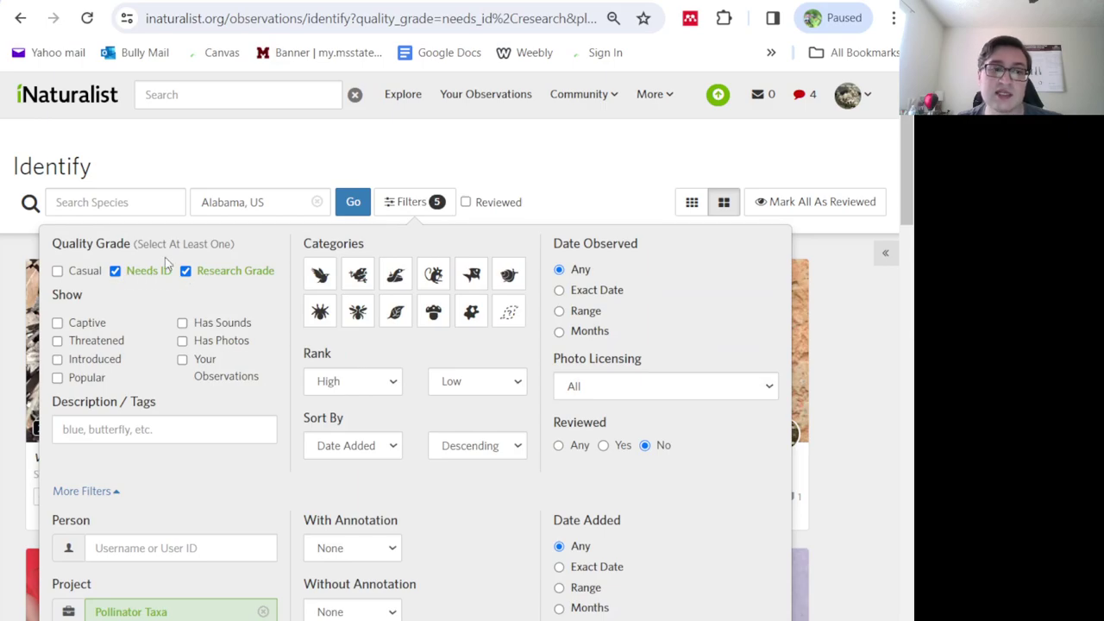
{"action": "left_click", "coordinate": [271, 170]}
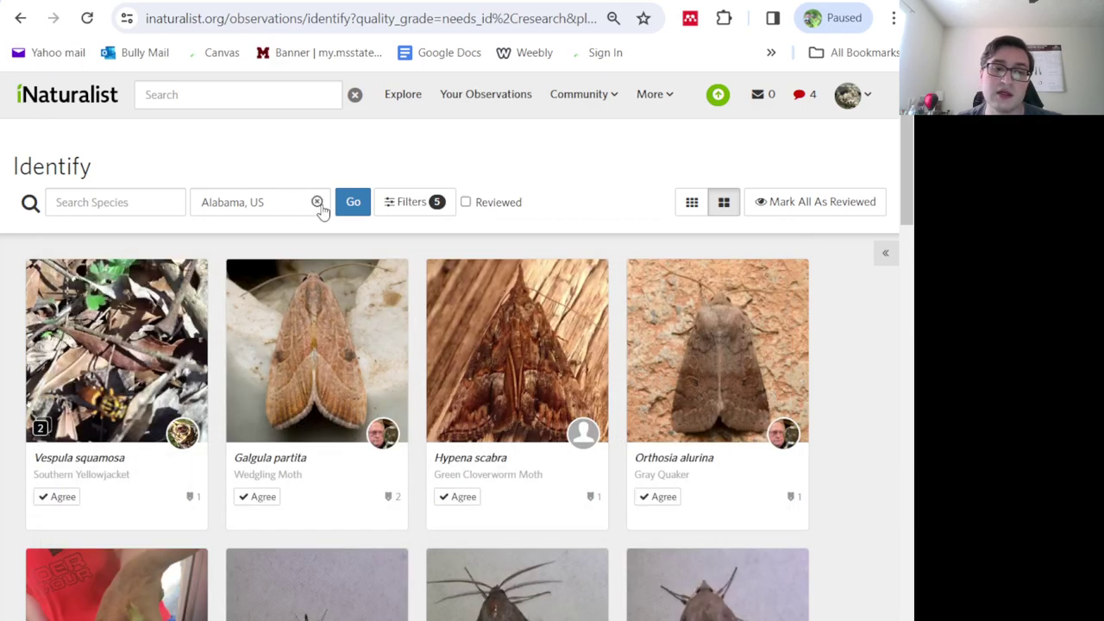
{"action": "scroll", "coordinate": [377, 353], "scroll_direction": "down", "scroll_amount": 6}
{"action": "scroll", "coordinate": [377, 353], "scroll_direction": "down", "scroll_amount": 13}
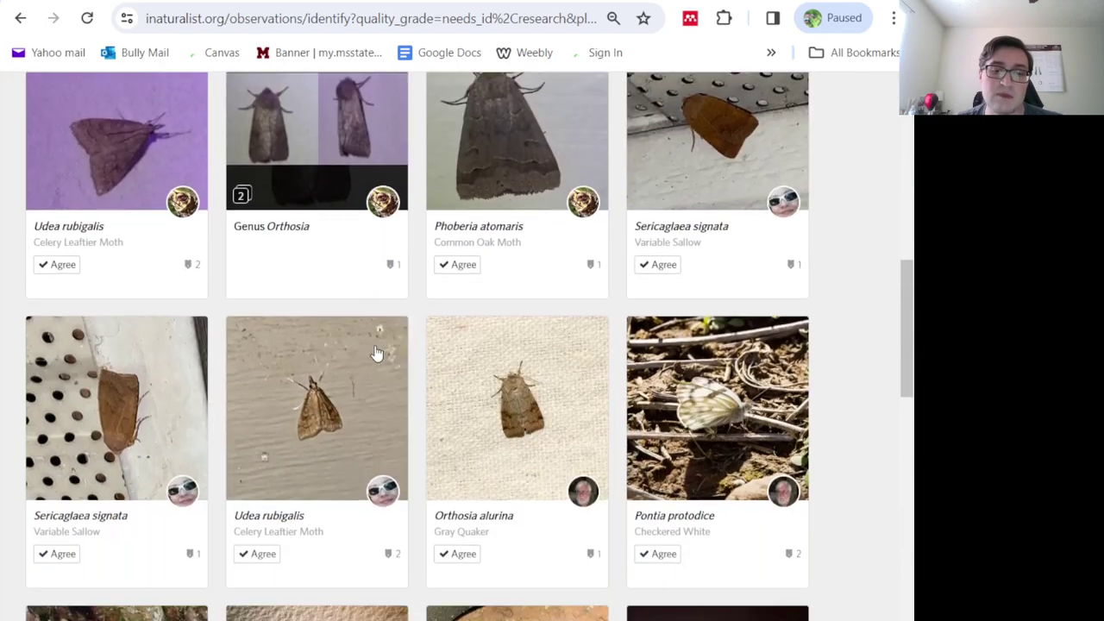
{"action": "scroll", "coordinate": [457, 361], "scroll_direction": "up", "scroll_amount": 1}
{"action": "scroll", "coordinate": [457, 361], "scroll_direction": "down", "scroll_amount": 3}
{"action": "scroll", "coordinate": [634, 452], "scroll_direction": "down", "scroll_amount": 1}
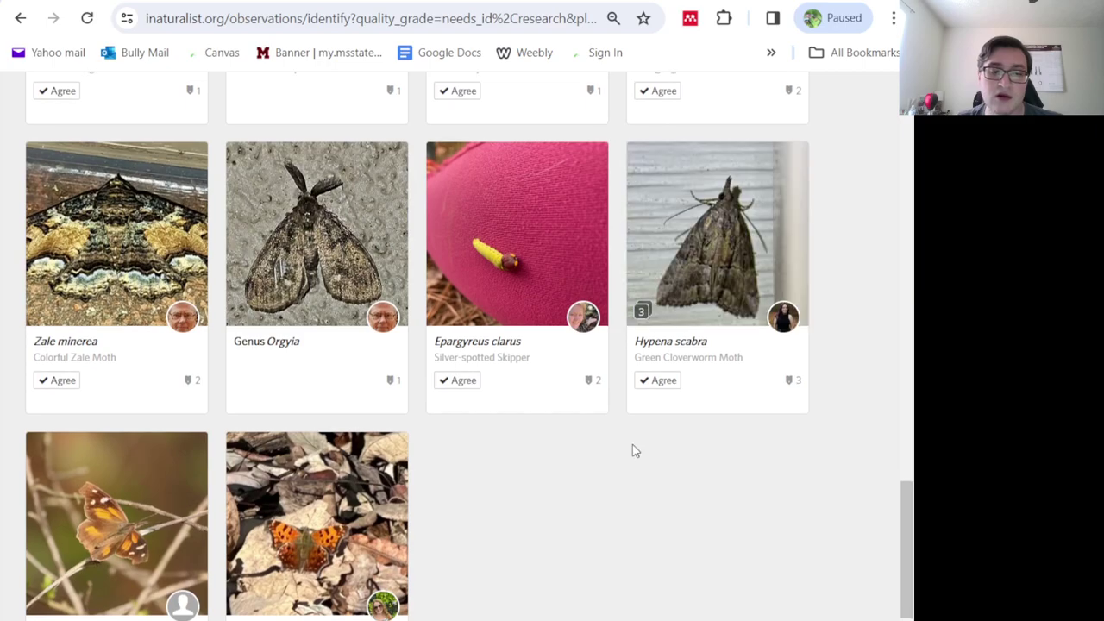
{"action": "scroll", "coordinate": [634, 452], "scroll_direction": "up", "scroll_amount": 20}
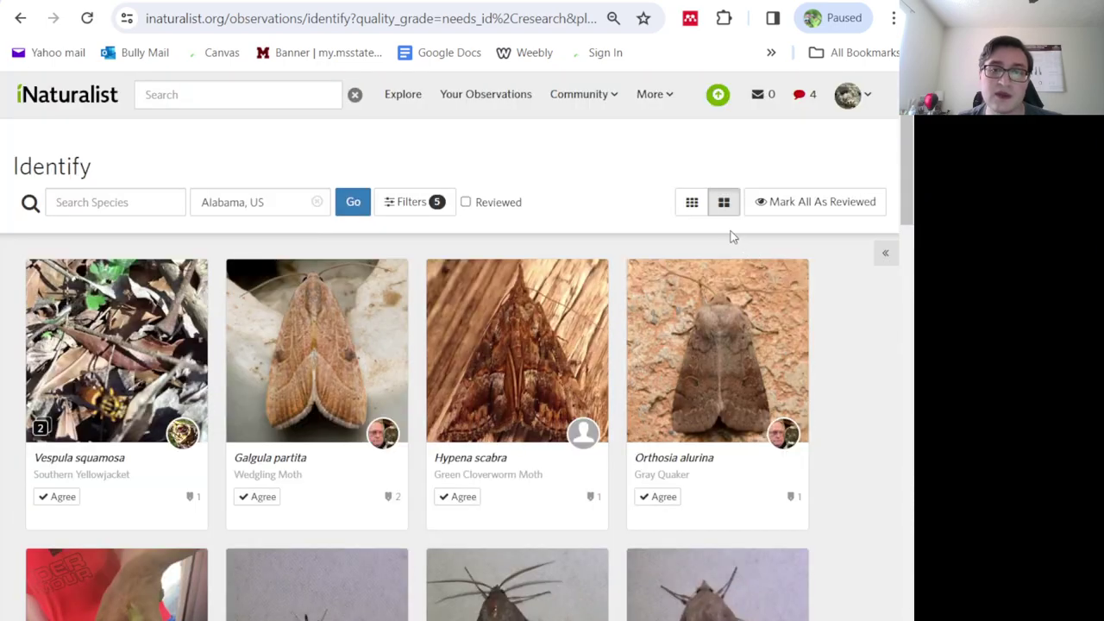
- Restrict the Identify results to observations made in September
{"action": "left_click", "coordinate": [388, 214]}
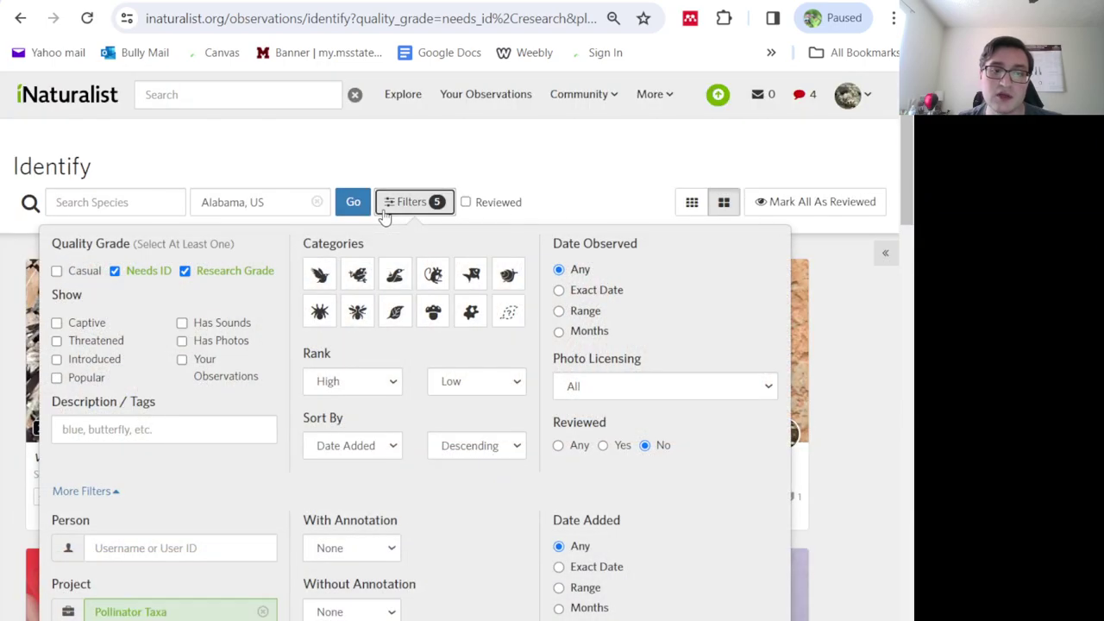
{"action": "left_click", "coordinate": [589, 332]}
{"action": "left_click", "coordinate": [591, 350]}
{"action": "scroll", "coordinate": [587, 483], "scroll_direction": "down", "scroll_amount": 1}
{"action": "scroll", "coordinate": [591, 483], "scroll_direction": "down", "scroll_amount": 2}
{"action": "left_click", "coordinate": [584, 449]}
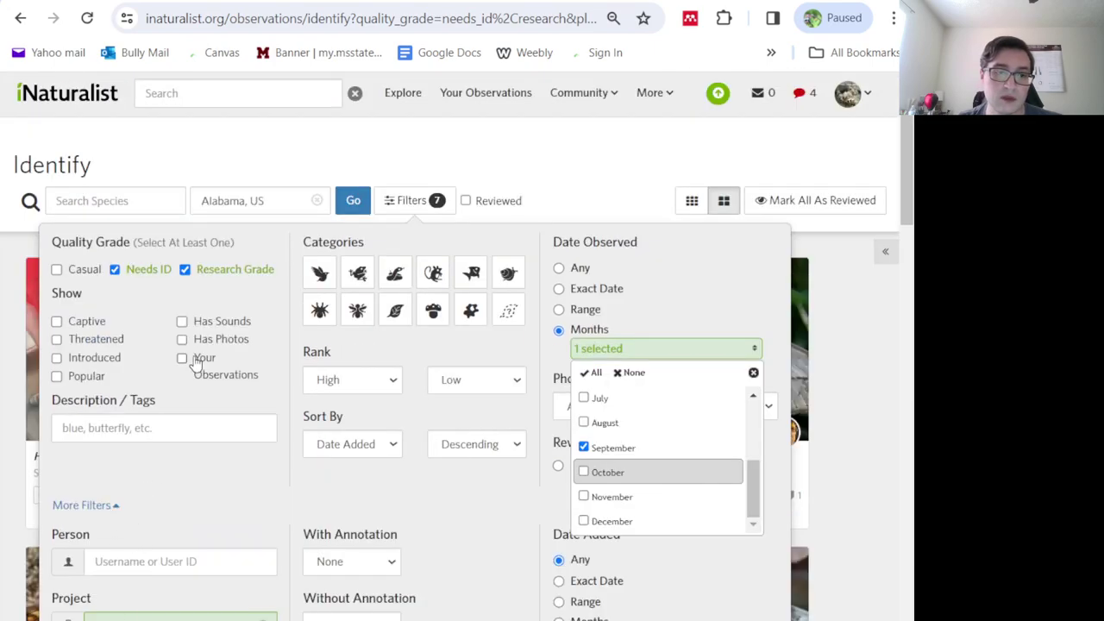
{"action": "left_click", "coordinate": [8, 277]}
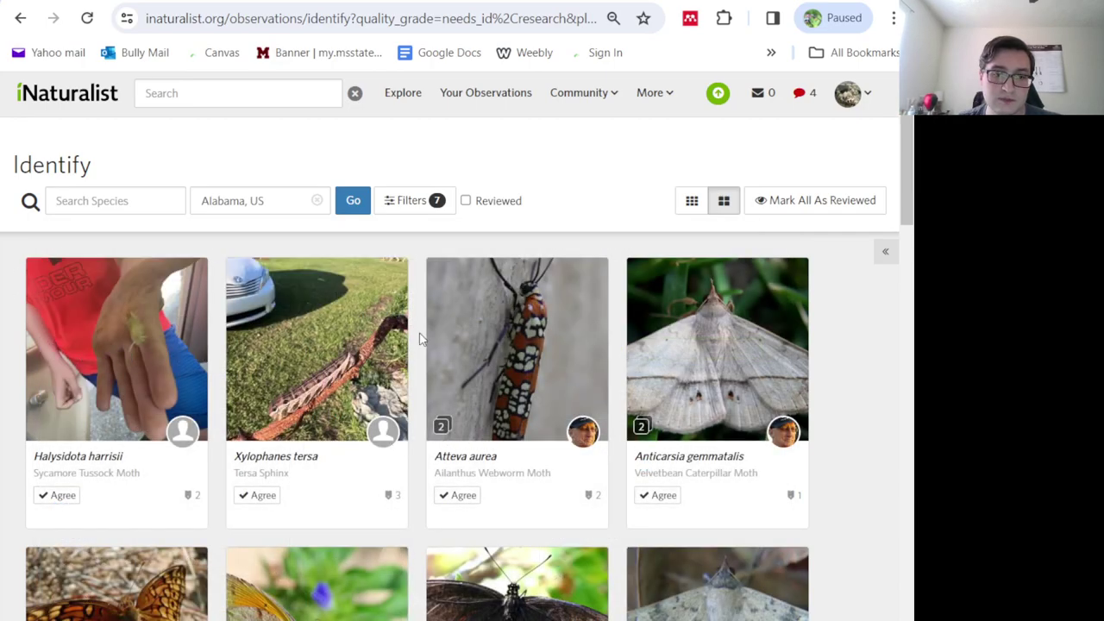
{"action": "scroll", "coordinate": [423, 337], "scroll_direction": "down", "scroll_amount": 2}
- Add the Abaeis nicippe observation to Pollinator Associations with Jacquemontia tamnifolia as the associated species
{"action": "left_click", "coordinate": [327, 466]}
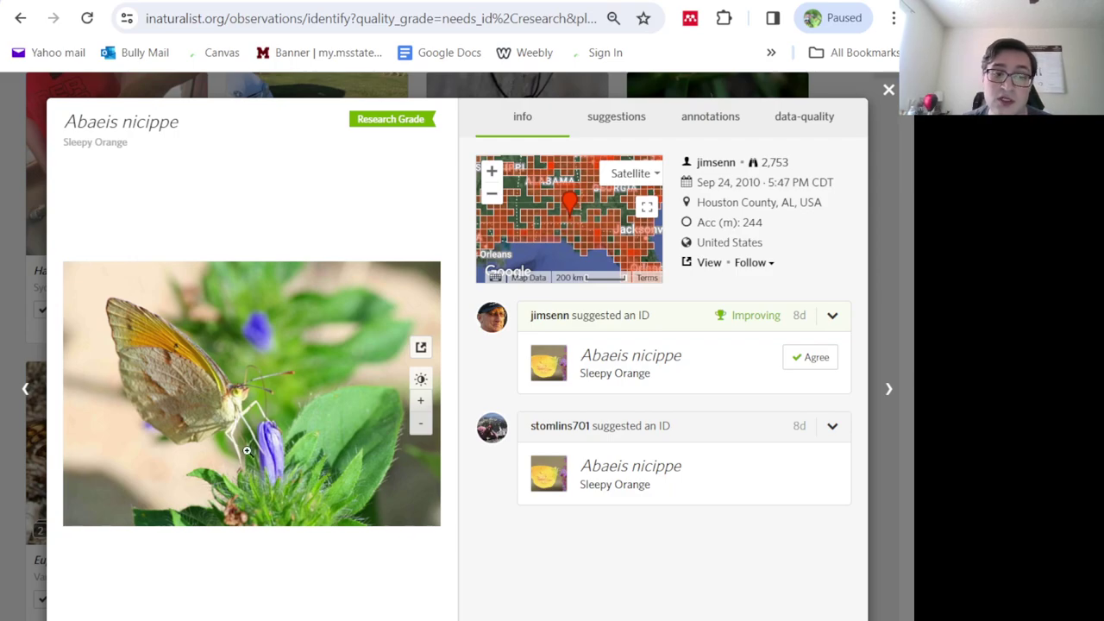
{"action": "left_click", "coordinate": [717, 131]}
{"action": "left_click", "coordinate": [594, 422]}
{"action": "left_click", "coordinate": [572, 489]}
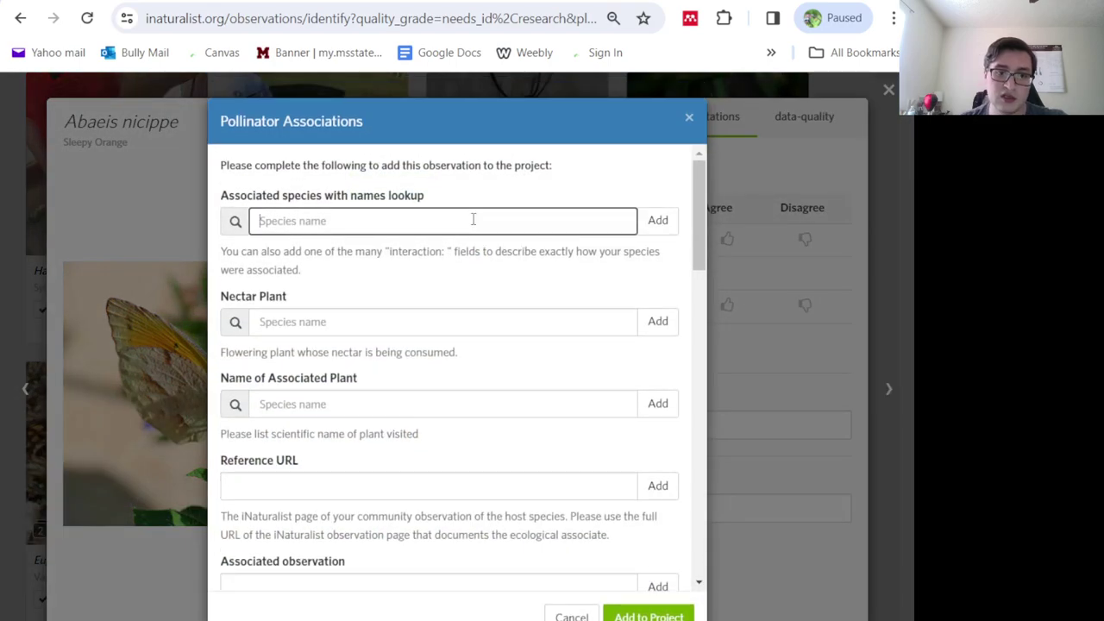
{"action": "type", "text": "hairy cluster"}
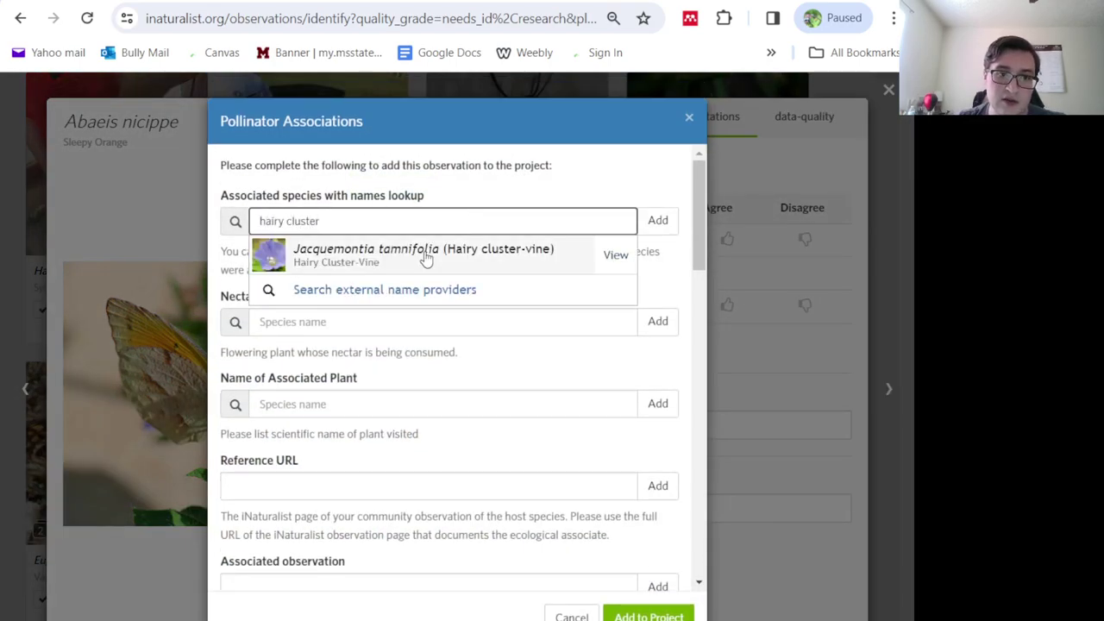
{"action": "left_click", "coordinate": [337, 259]}
{"action": "left_click", "coordinate": [656, 226]}
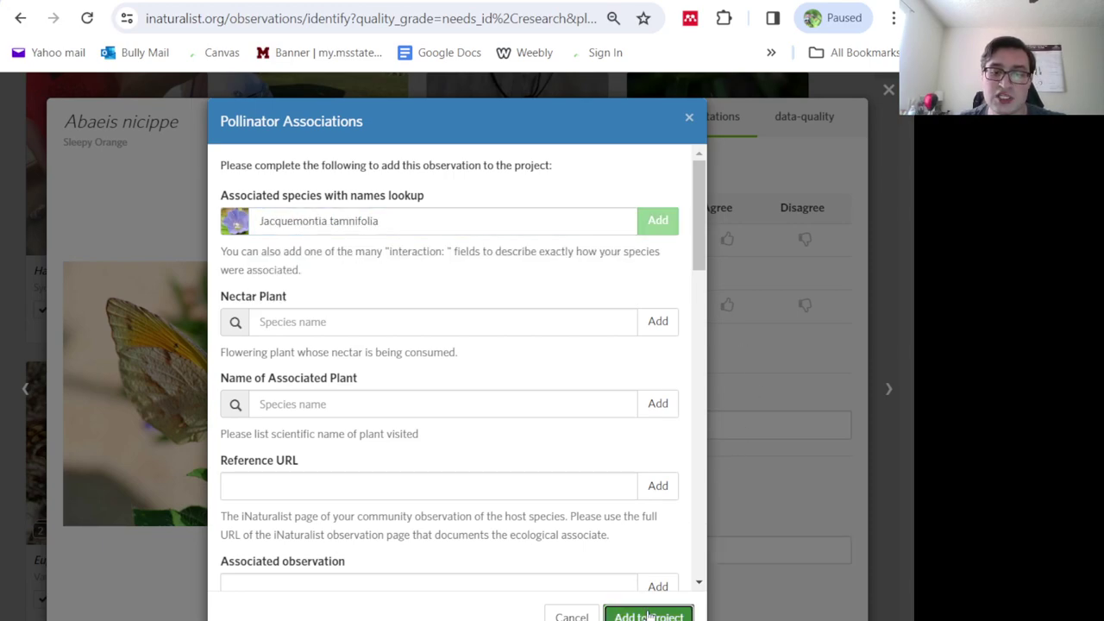
{"action": "left_click", "coordinate": [649, 615]}
- Zoom into the photo to inspect the flower bud, then return to the full view
{"action": "left_click", "coordinate": [306, 456]}
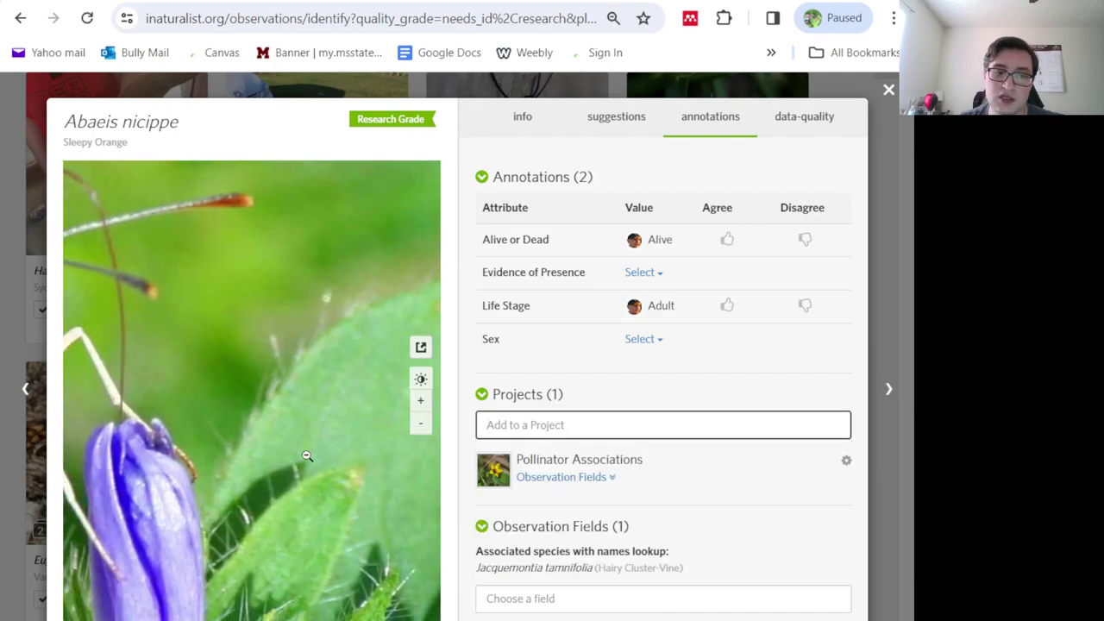
{"action": "left_click", "coordinate": [268, 569]}
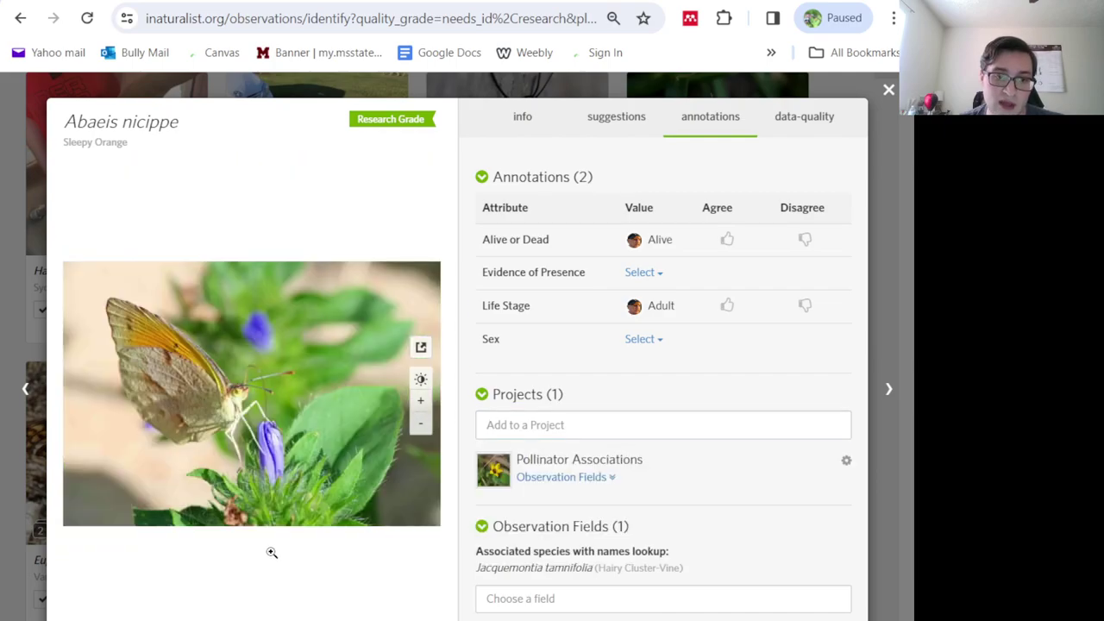
{"action": "left_click", "coordinate": [281, 483]}
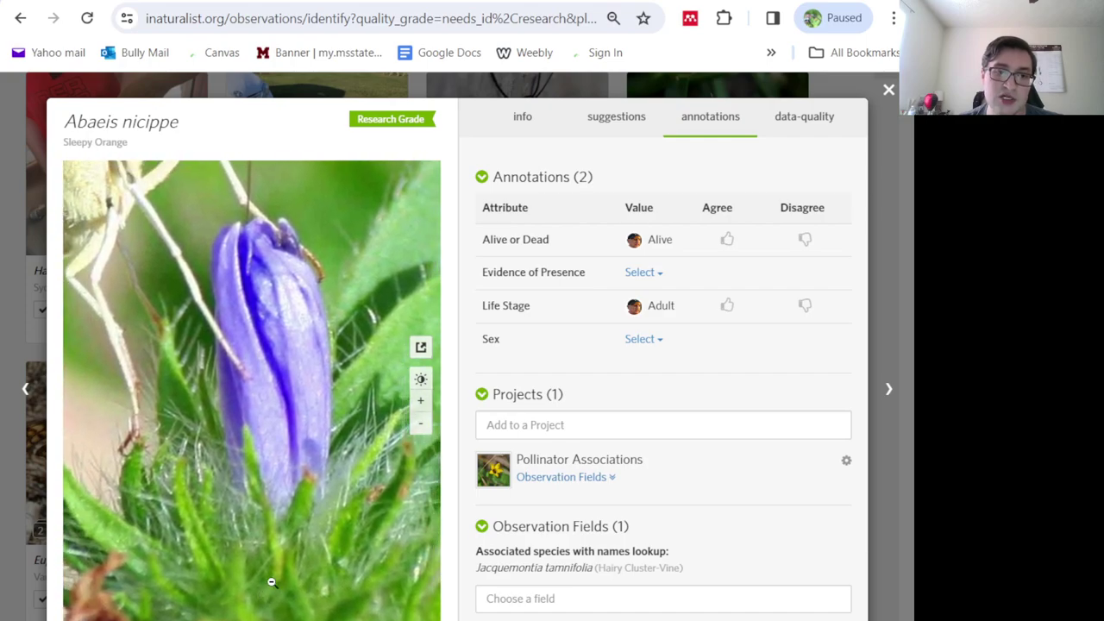
{"action": "left_click", "coordinate": [271, 546]}
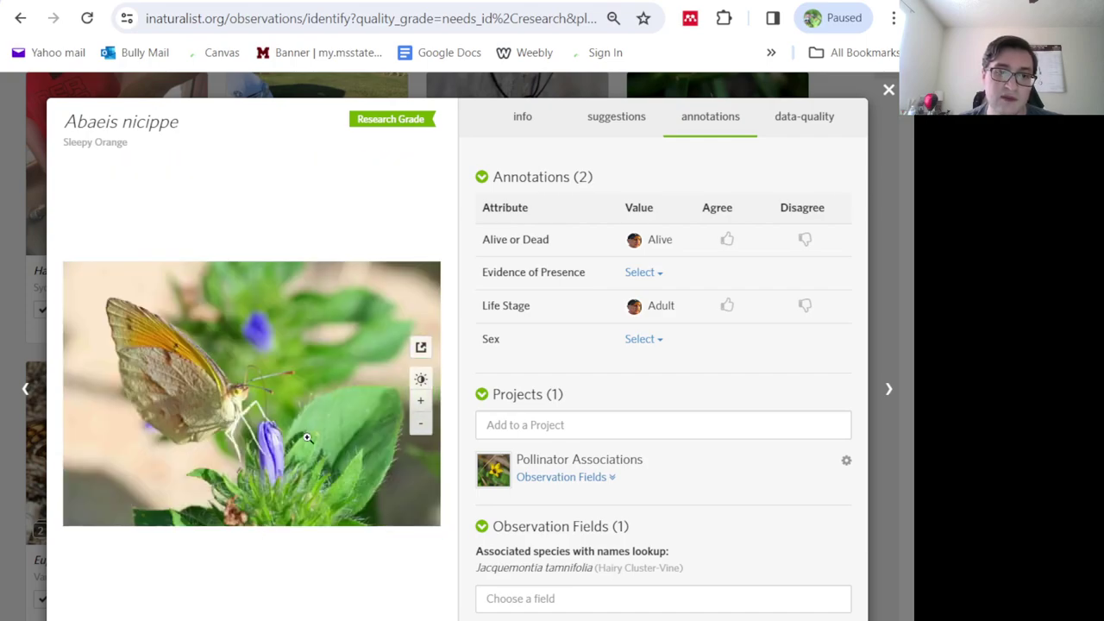
- Move to the Battus philenor observation and zoom into its photos of the legs and flower
{"action": "left_click", "coordinate": [888, 389]}
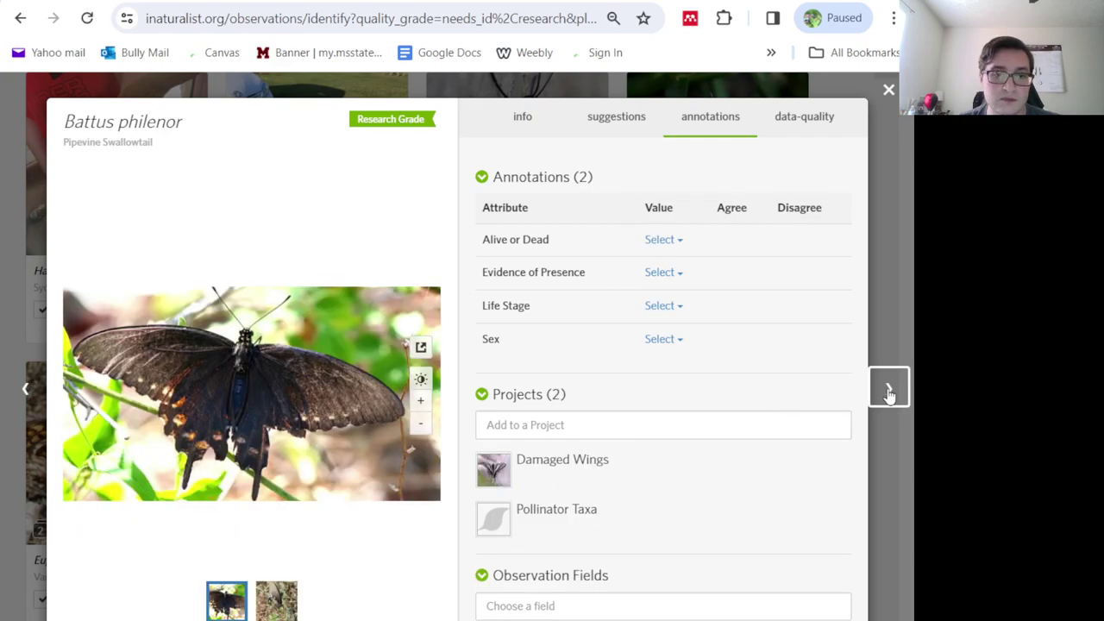
{"action": "left_click", "coordinate": [276, 602]}
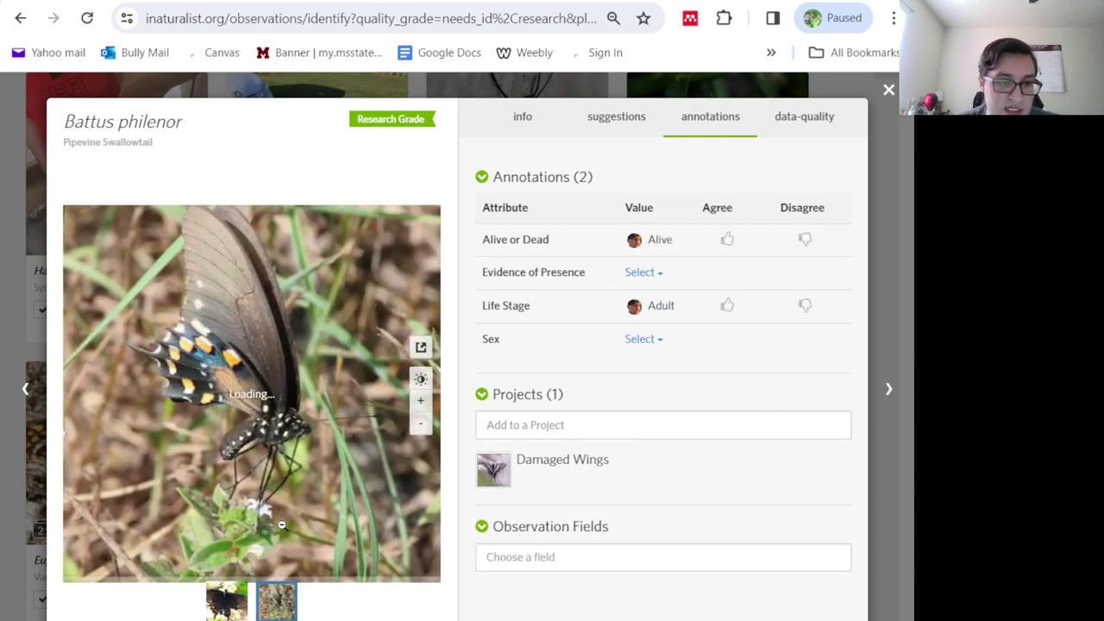
{"action": "left_click", "coordinate": [239, 389]}
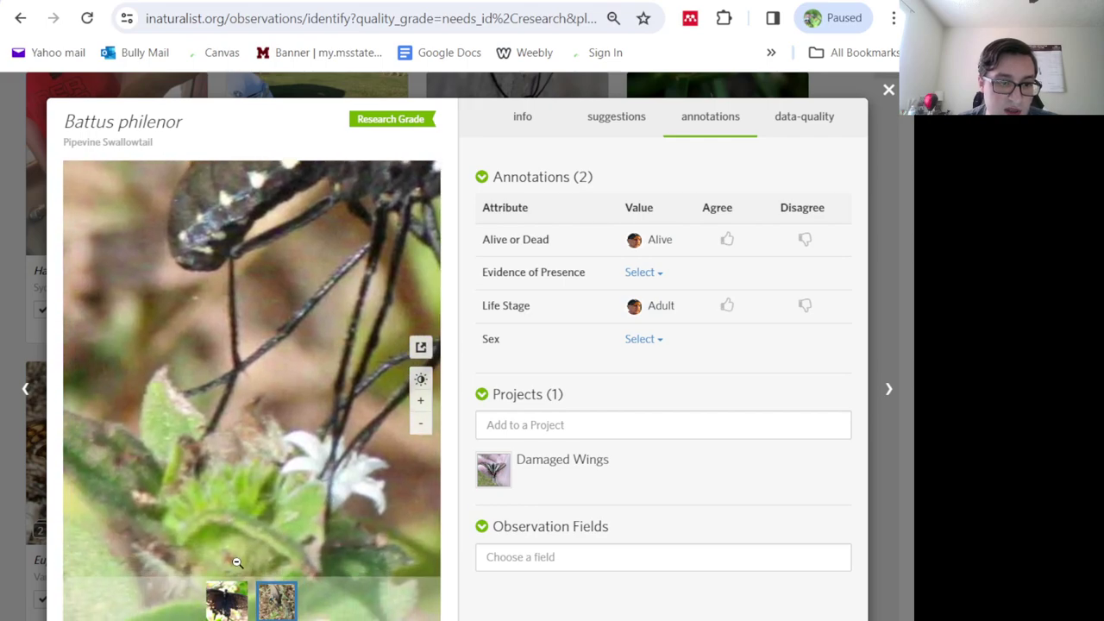
{"action": "left_click", "coordinate": [226, 601]}
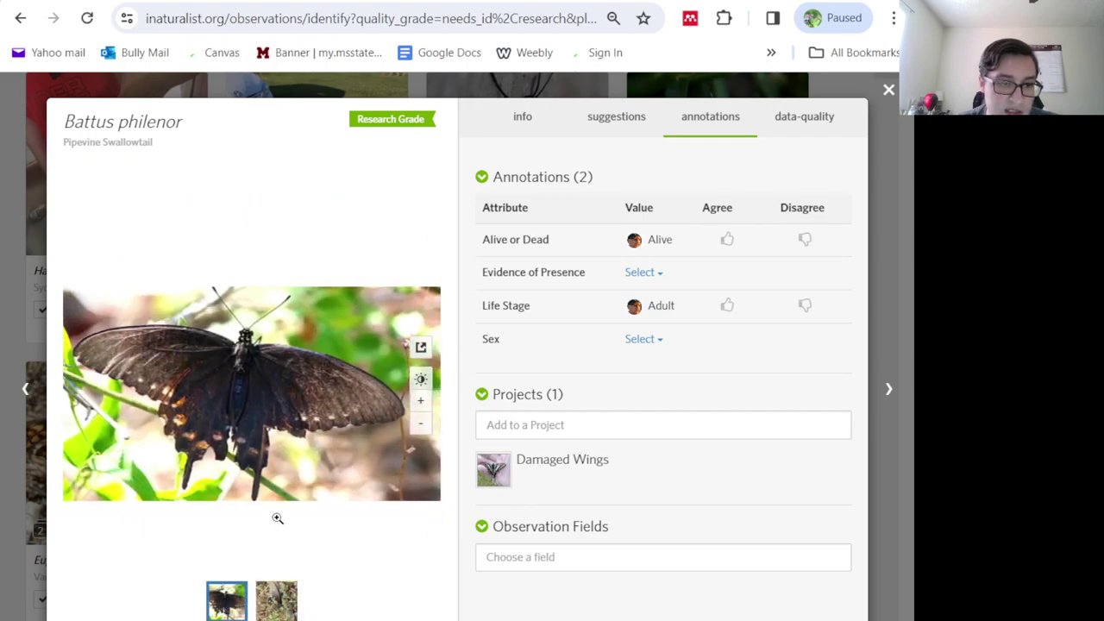
{"action": "left_click", "coordinate": [276, 601]}
{"action": "left_click", "coordinate": [241, 540]}
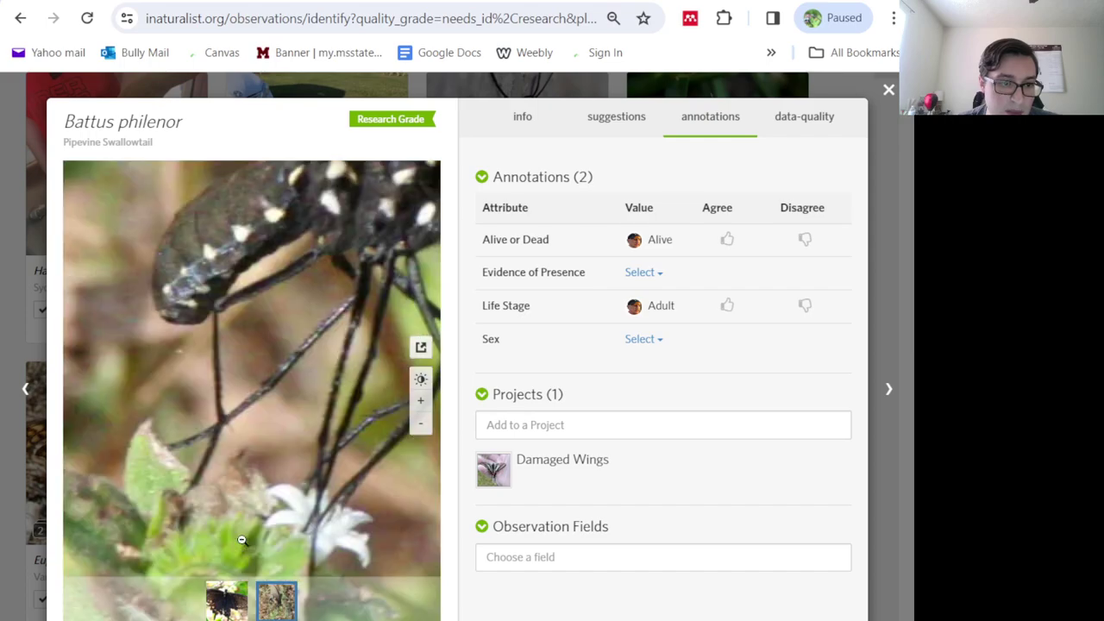
{"action": "left_click", "coordinate": [248, 552]}
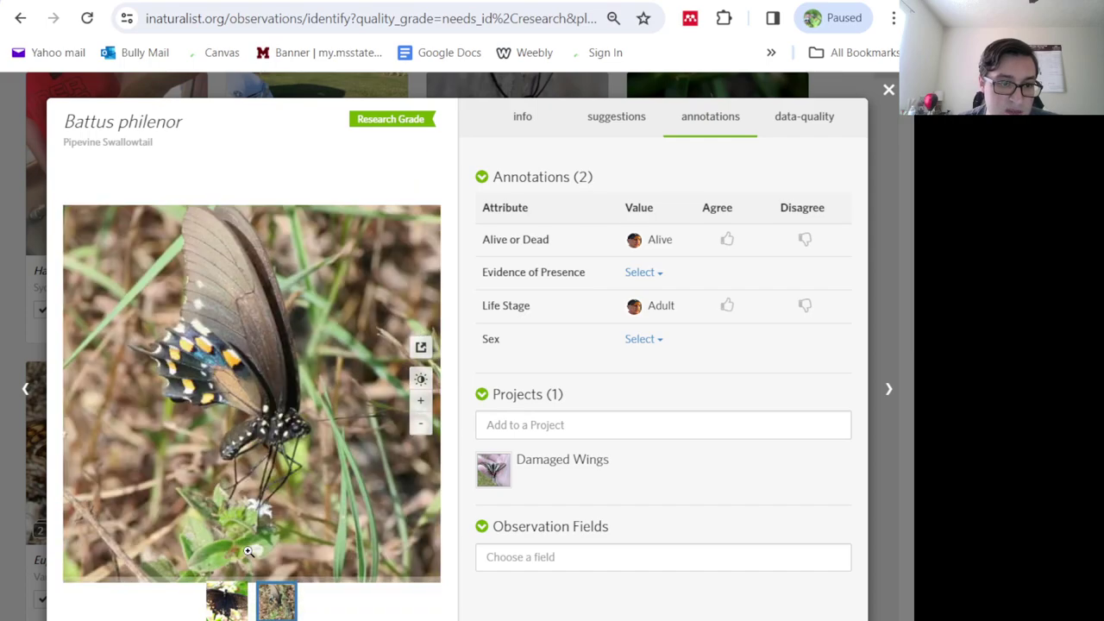
- Start a Pollinator Associations entry, first adding Heliotropium as the associated species
{"action": "left_click", "coordinate": [518, 421]}
{"action": "left_click", "coordinate": [520, 492]}
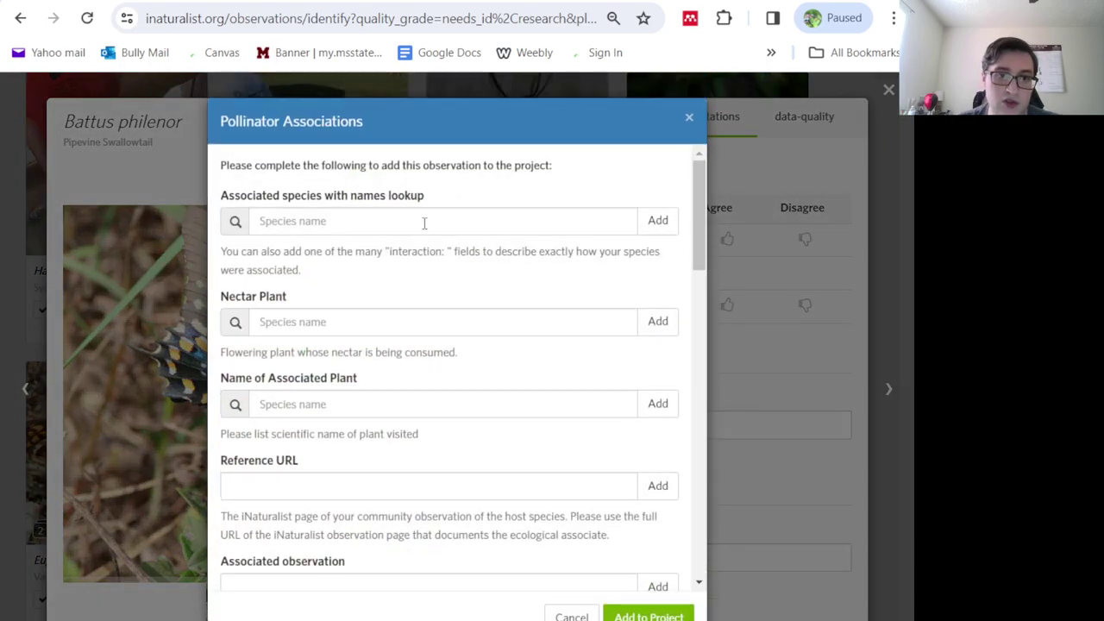
{"action": "left_click", "coordinate": [424, 225]}
{"action": "type", "text": "heliotro"}
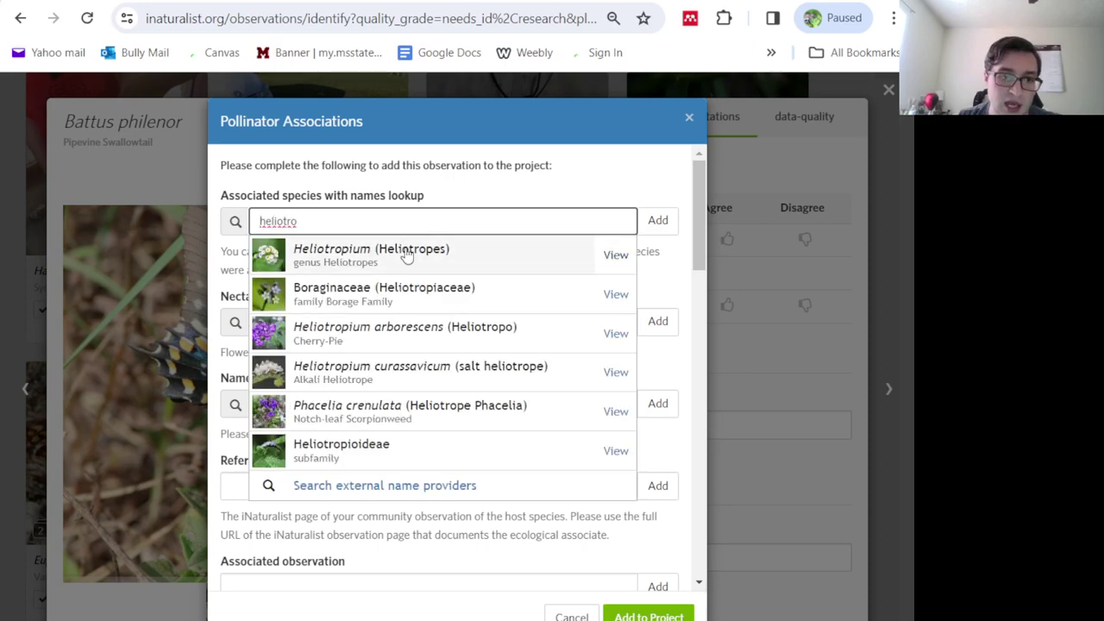
{"action": "left_click", "coordinate": [406, 254]}
{"action": "left_click", "coordinate": [658, 226]}
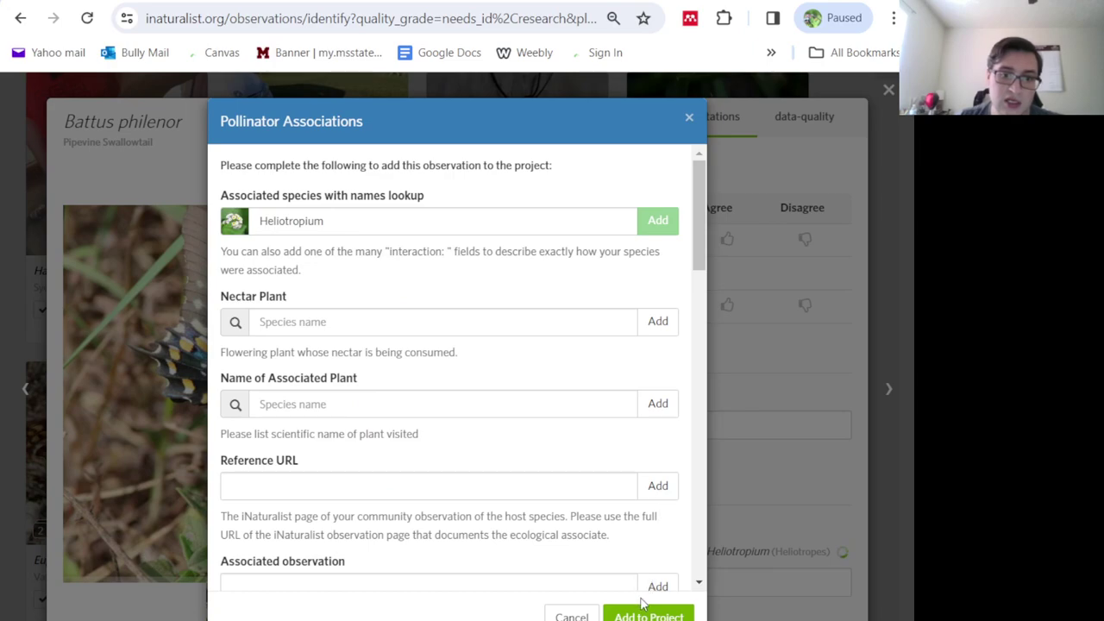
- Replace the associated species with Euploca procumbens
{"action": "left_click", "coordinate": [332, 223]}
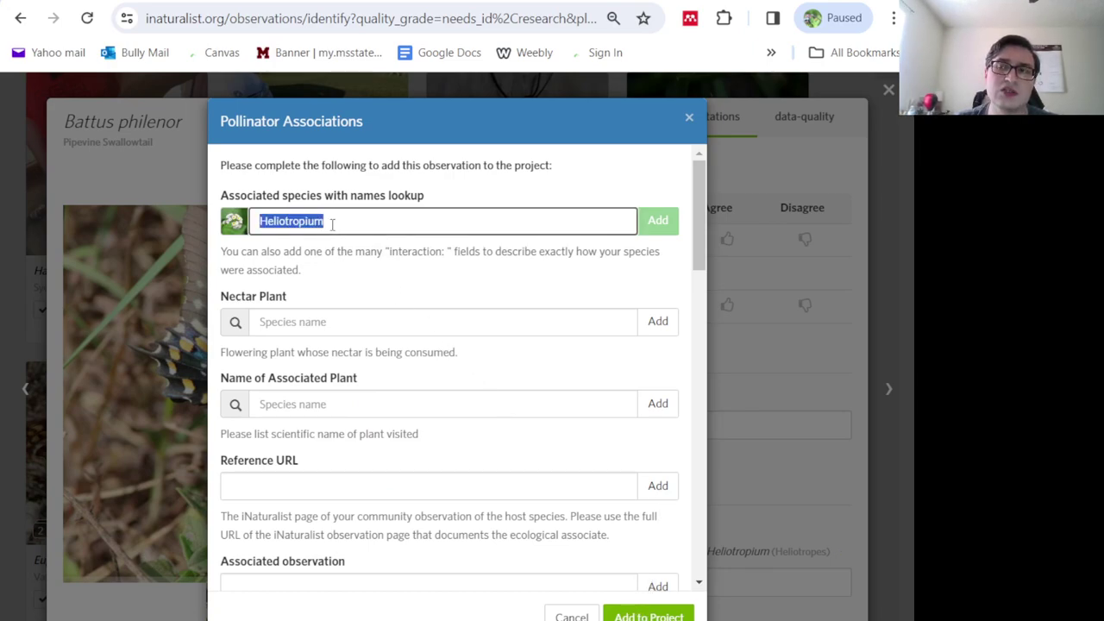
{"action": "type", "text": "euploc"}
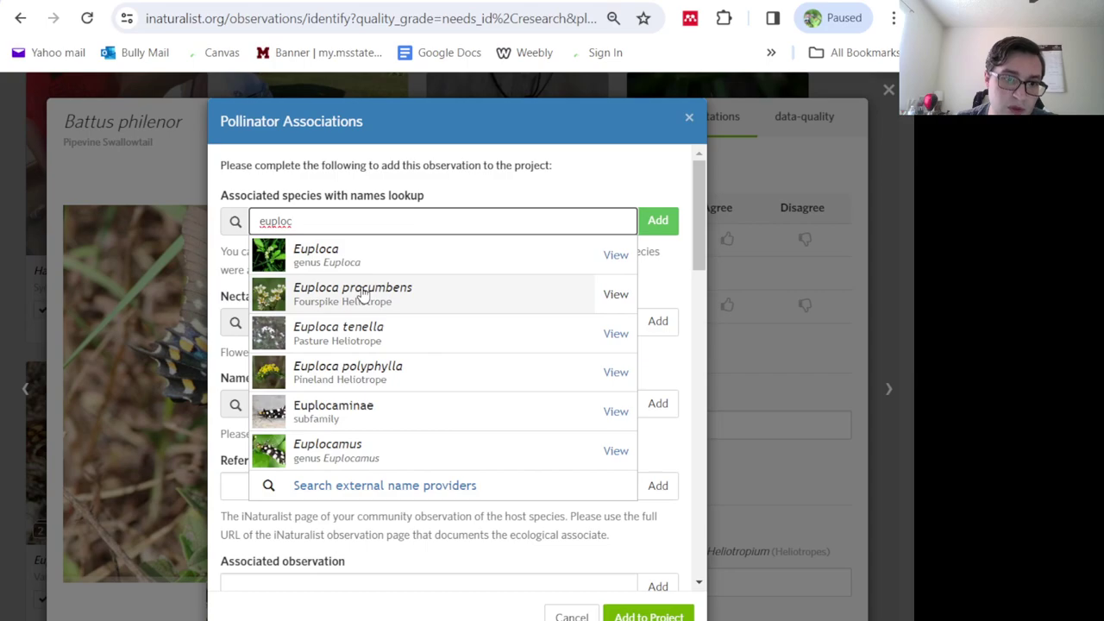
{"action": "left_click", "coordinate": [362, 295]}
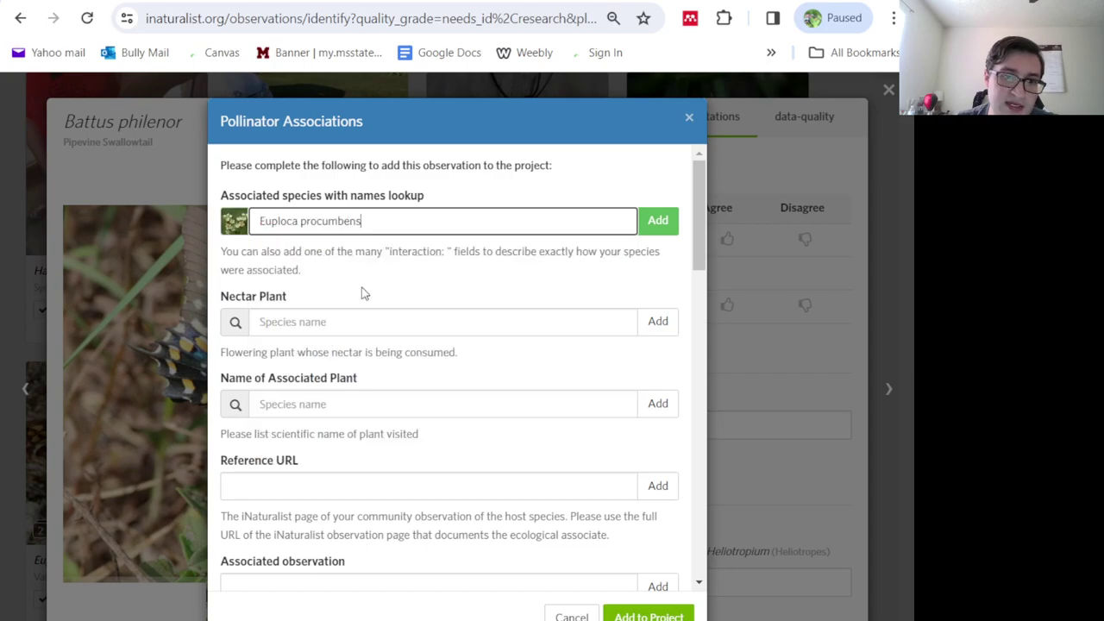
{"action": "left_click", "coordinate": [660, 222]}
{"action": "left_click", "coordinate": [648, 617]}
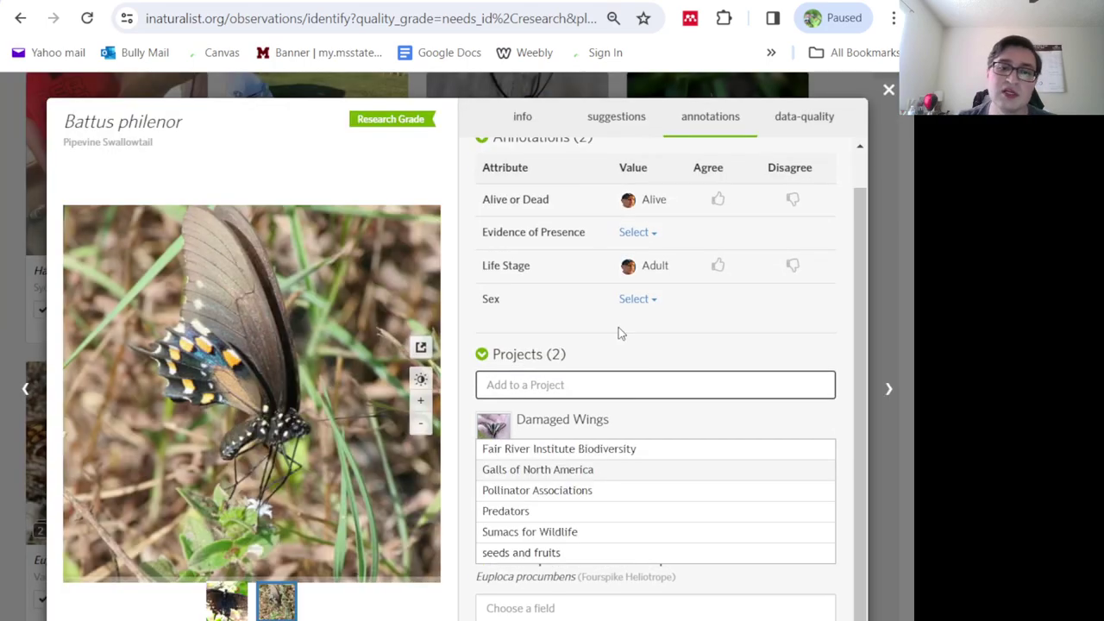
{"action": "left_click", "coordinate": [550, 587]}
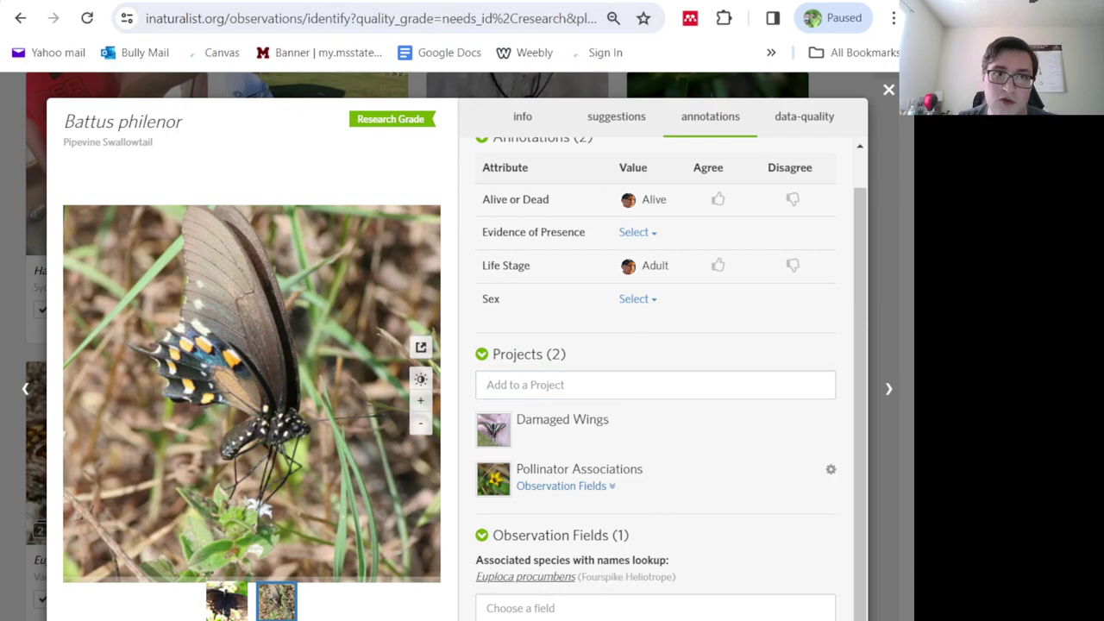
{"action": "left_click", "coordinate": [525, 576]}
{"action": "scroll", "coordinate": [483, 207], "scroll_direction": "down", "scroll_amount": 2}
{"action": "scroll", "coordinate": [382, 365], "scroll_direction": "down", "scroll_amount": 3}
{"action": "left_click", "coordinate": [106, 447]}
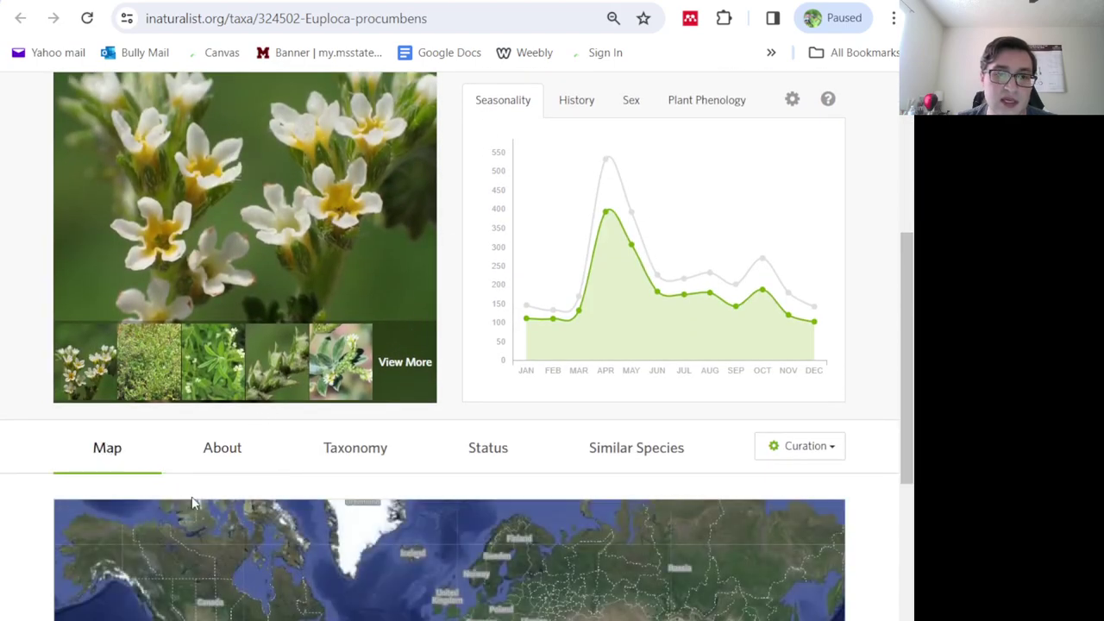
{"action": "scroll", "coordinate": [254, 575], "scroll_direction": "down", "scroll_amount": 1}
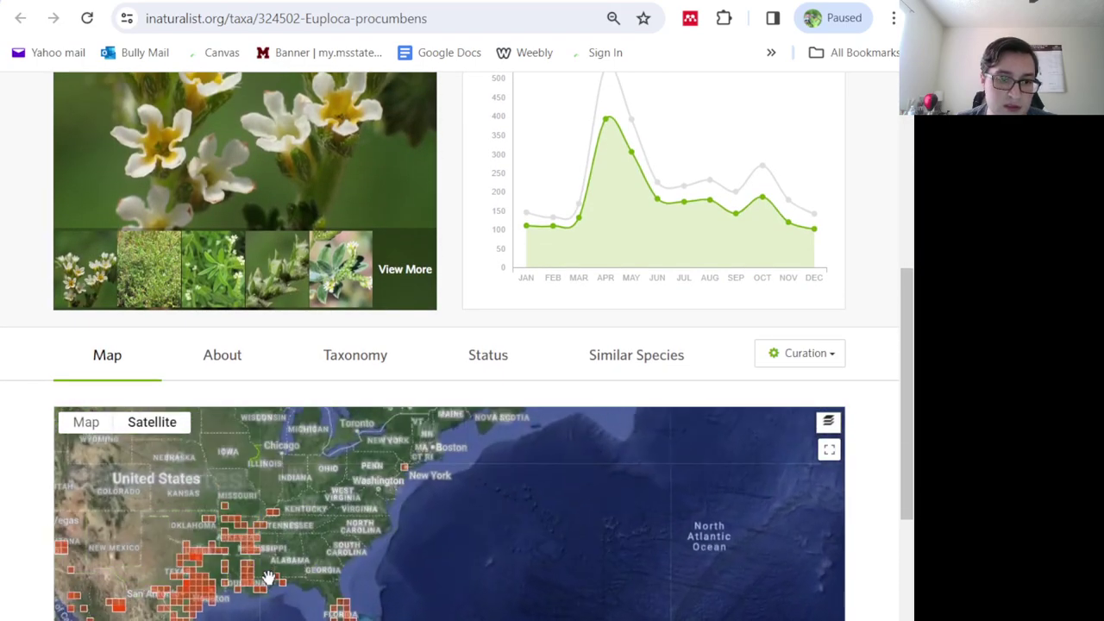
{"action": "scroll", "coordinate": [268, 576], "scroll_direction": "up", "scroll_amount": 1}
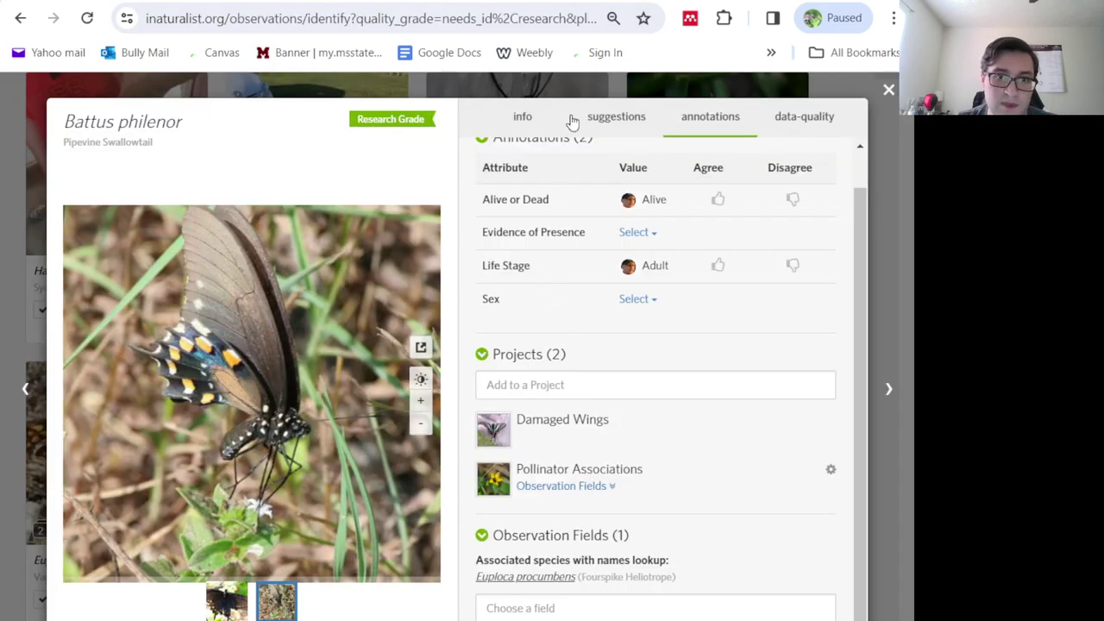
{"action": "left_click", "coordinate": [523, 117]}
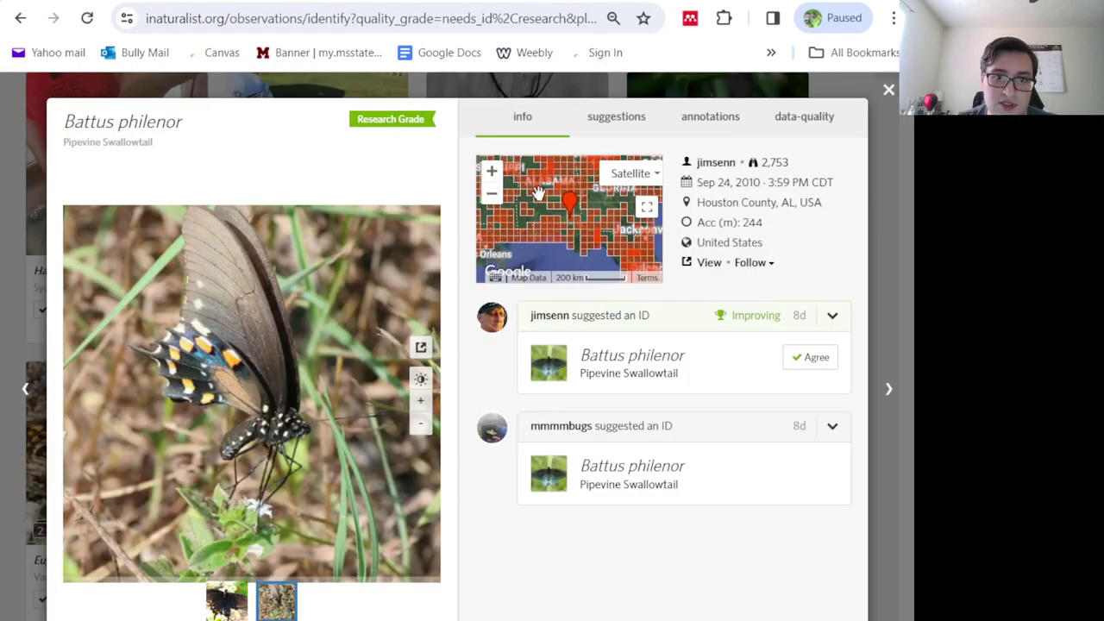
{"action": "left_click", "coordinate": [690, 121]}
{"action": "scroll", "coordinate": [664, 483], "scroll_direction": "down", "scroll_amount": 1}
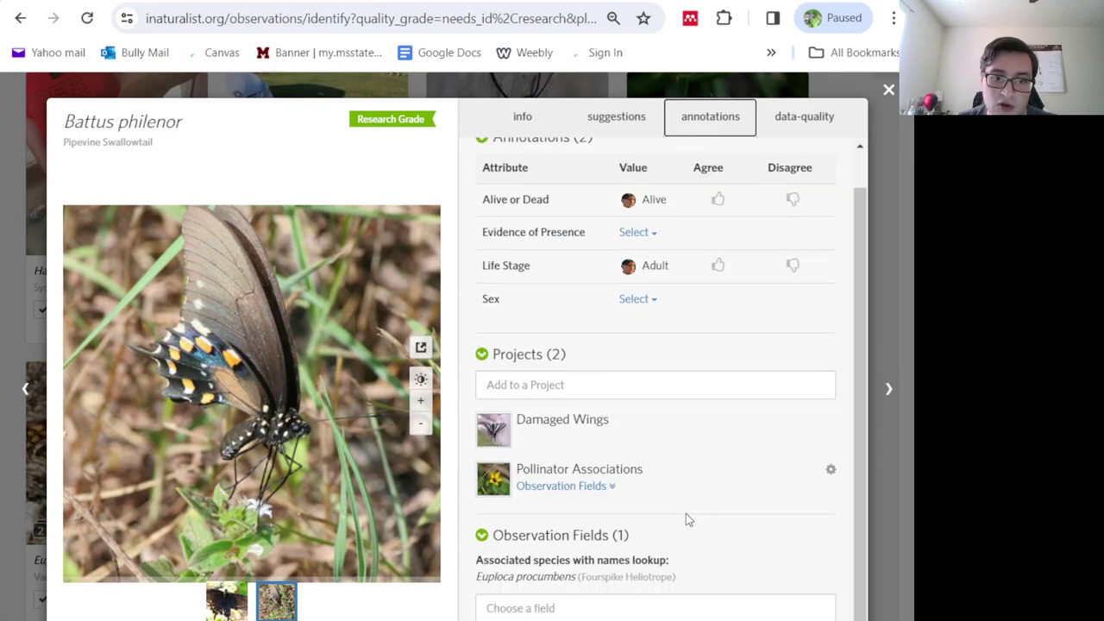
{"action": "left_click", "coordinate": [563, 567]}
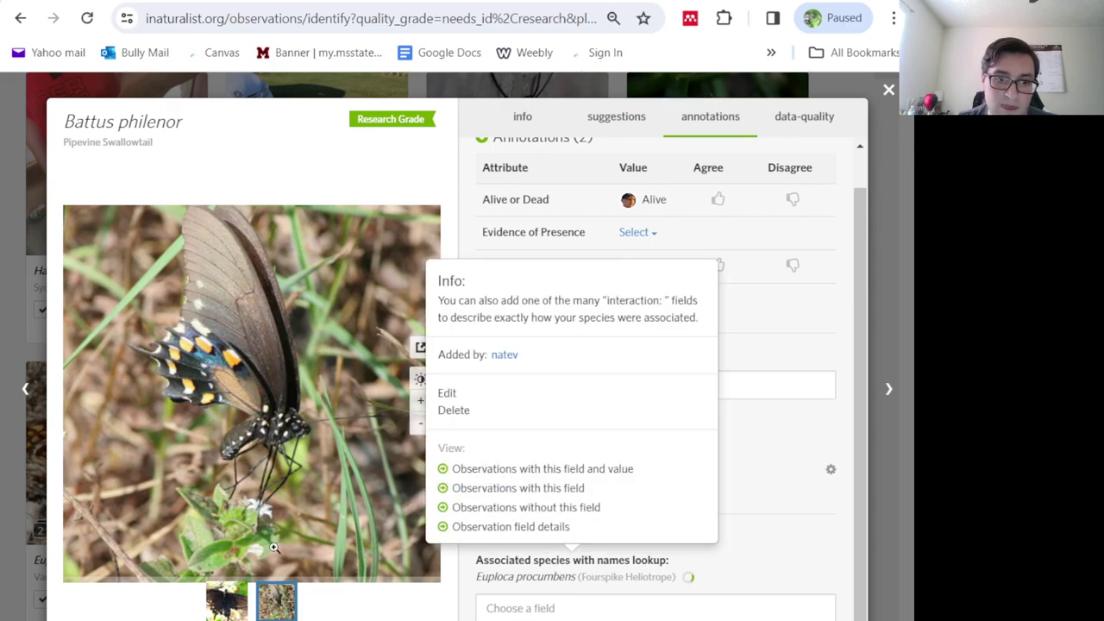
{"action": "left_click", "coordinate": [284, 517]}
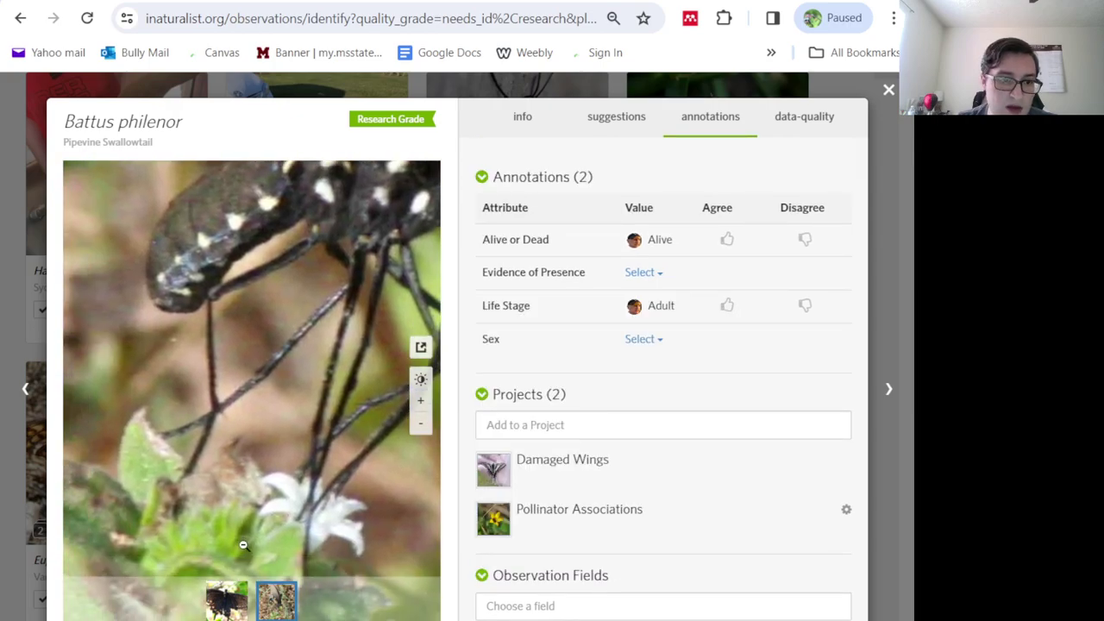
{"action": "left_click", "coordinate": [255, 545]}
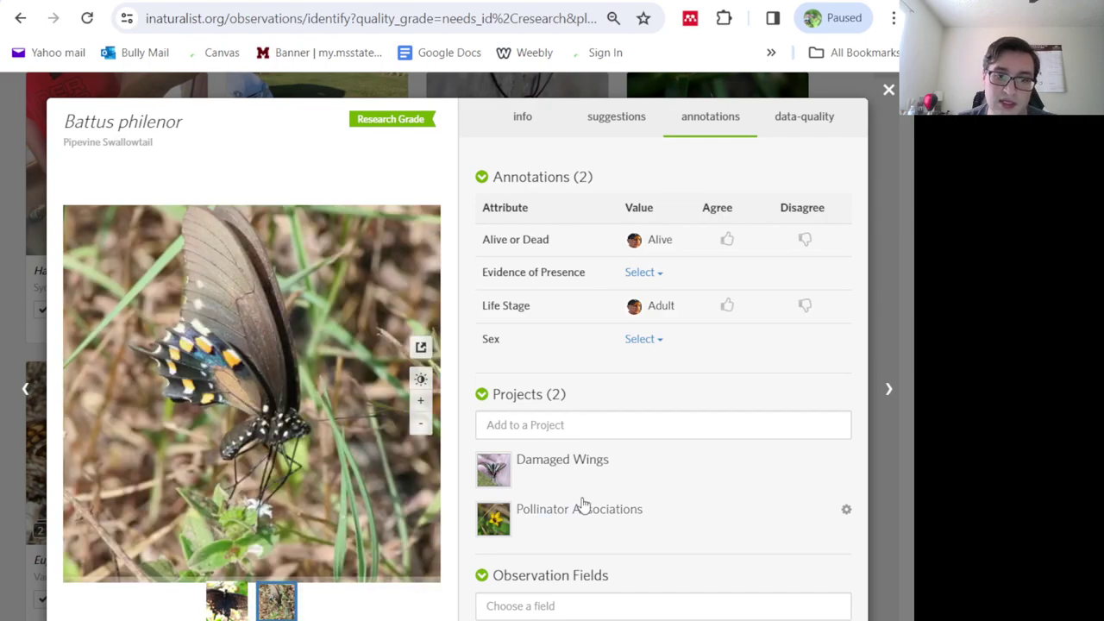
- Advance six observations to reach the Long-tailed Skipper (Urbanus proteus)
{"action": "left_click", "coordinate": [884, 395]}
{"action": "left_click", "coordinate": [884, 395]}
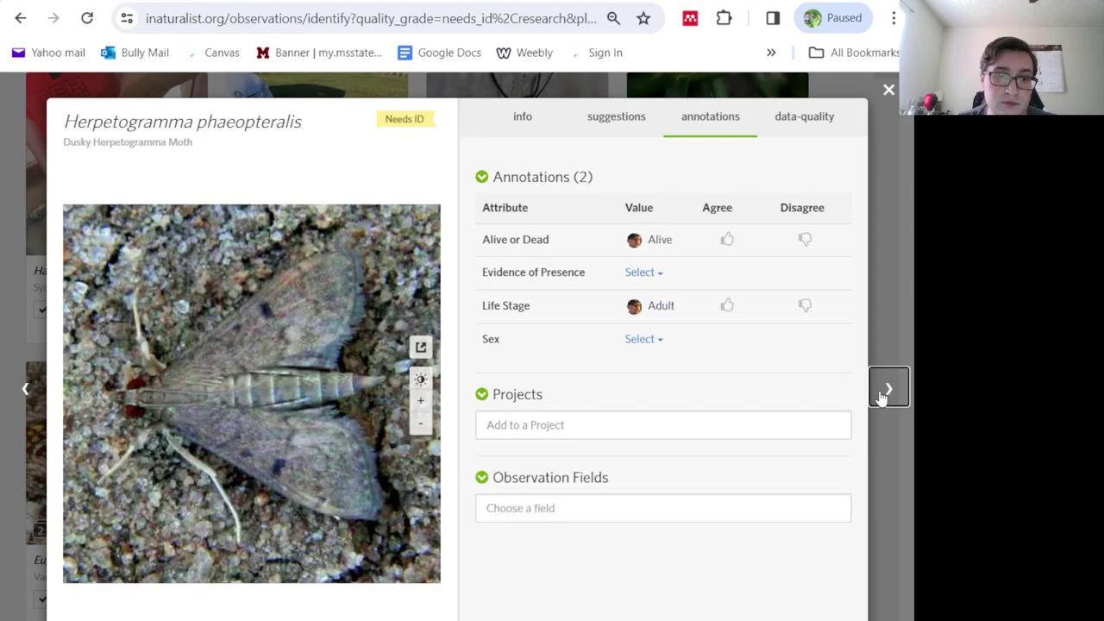
{"action": "left_click", "coordinate": [884, 395]}
{"action": "left_click", "coordinate": [885, 395]}
{"action": "left_click", "coordinate": [885, 395]}
{"action": "left_click", "coordinate": [885, 395]}
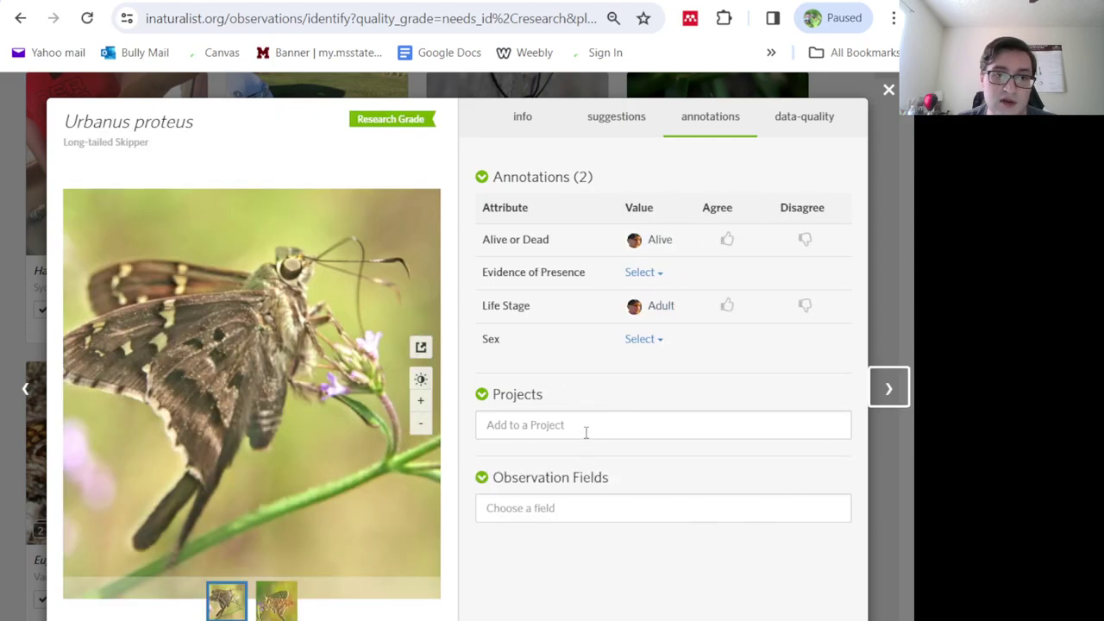
- Zoom in on the flowers the skipper visits, then choose Pollinator Associations as the project
{"action": "left_click", "coordinate": [363, 401]}
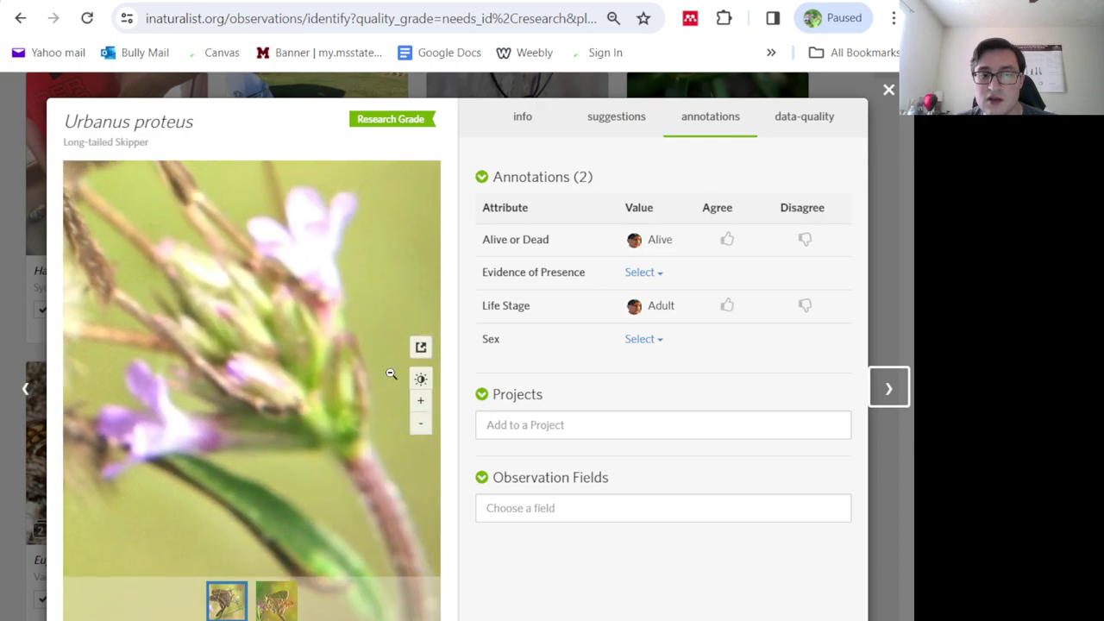
{"action": "left_click", "coordinate": [326, 380]}
{"action": "left_click", "coordinate": [563, 424]}
{"action": "left_click", "coordinate": [562, 489]}
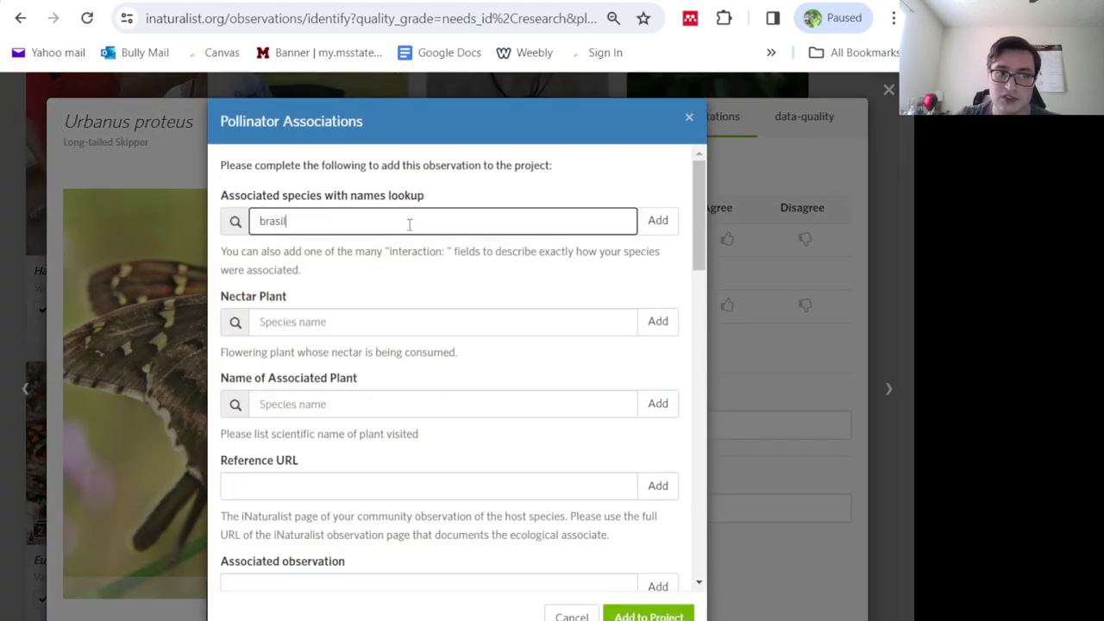
- Record Verbena brasiliensis as the skipper's associated species and submit it to Pollinator Associations
{"action": "type", "text": "brasilian v"}
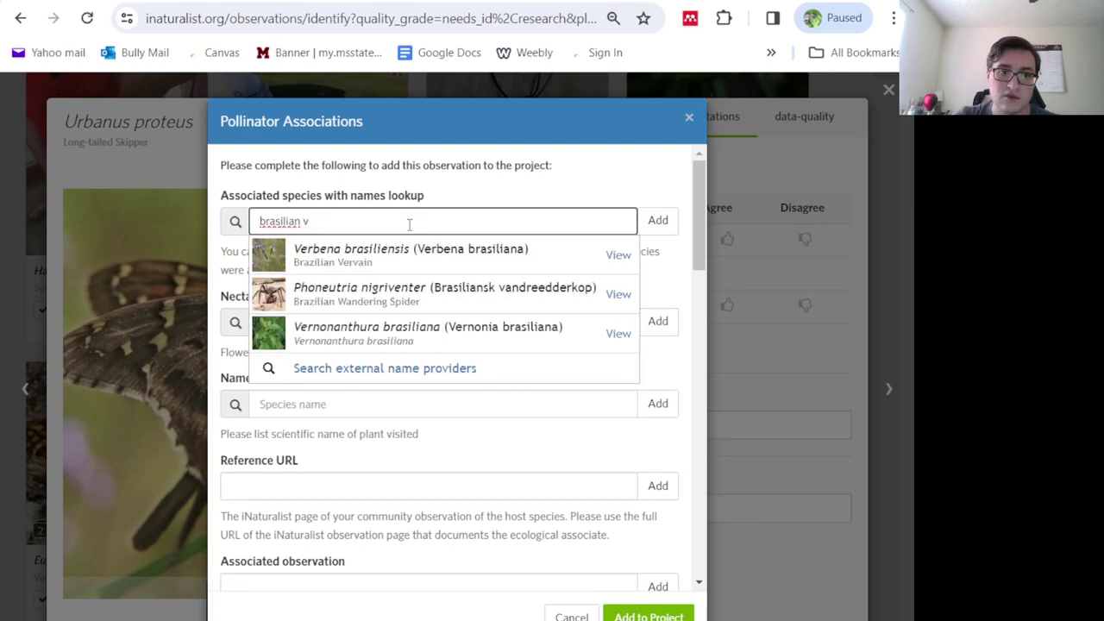
{"action": "left_click", "coordinate": [443, 248]}
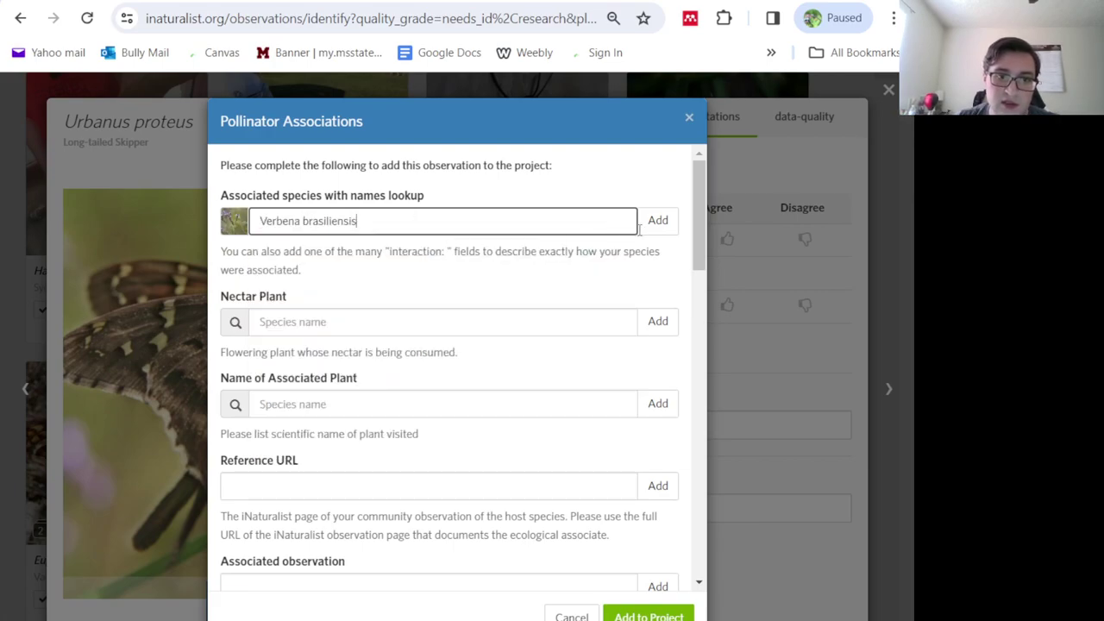
{"action": "left_click", "coordinate": [649, 224]}
{"action": "left_click", "coordinate": [678, 614]}
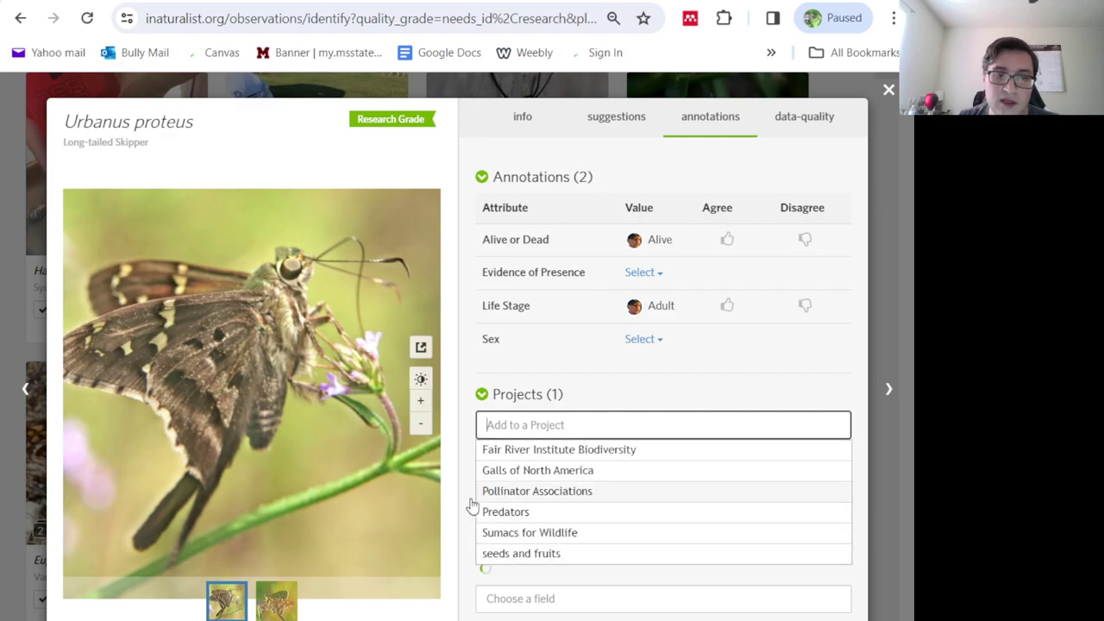
- Zoom into the skipper's second photo, then back out to the full view
{"action": "left_click", "coordinate": [263, 597]}
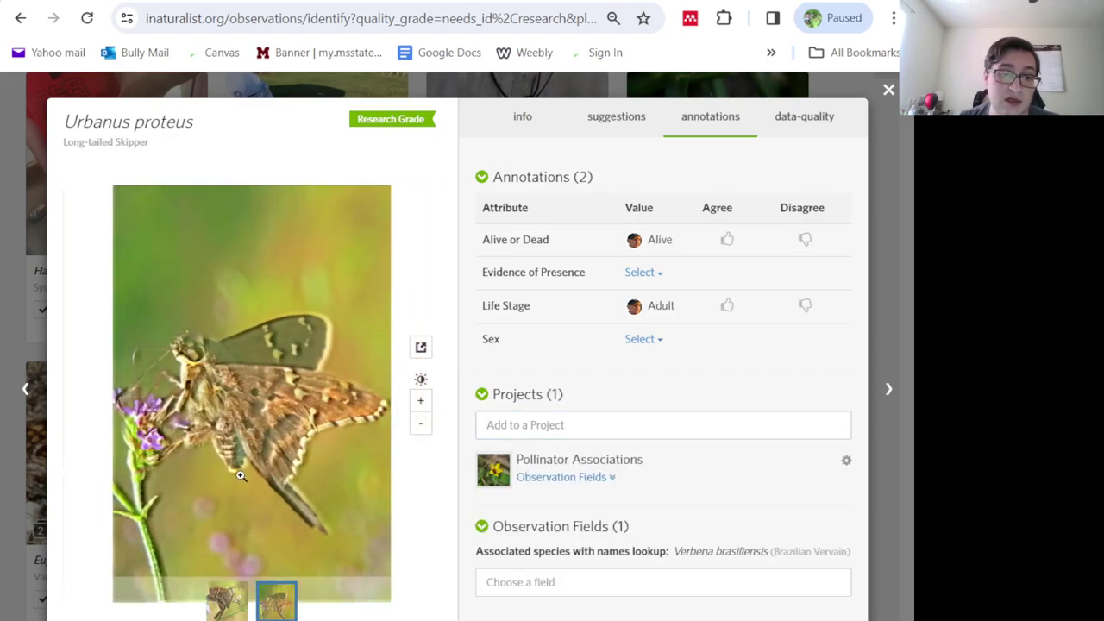
{"action": "left_click", "coordinate": [189, 473]}
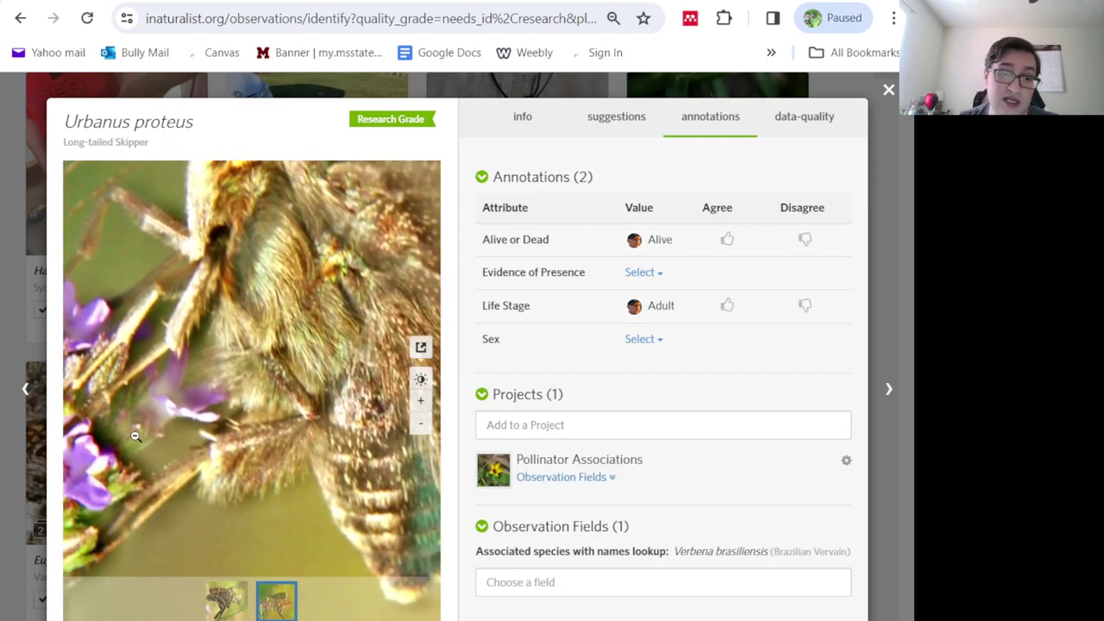
{"action": "left_click", "coordinate": [98, 458]}
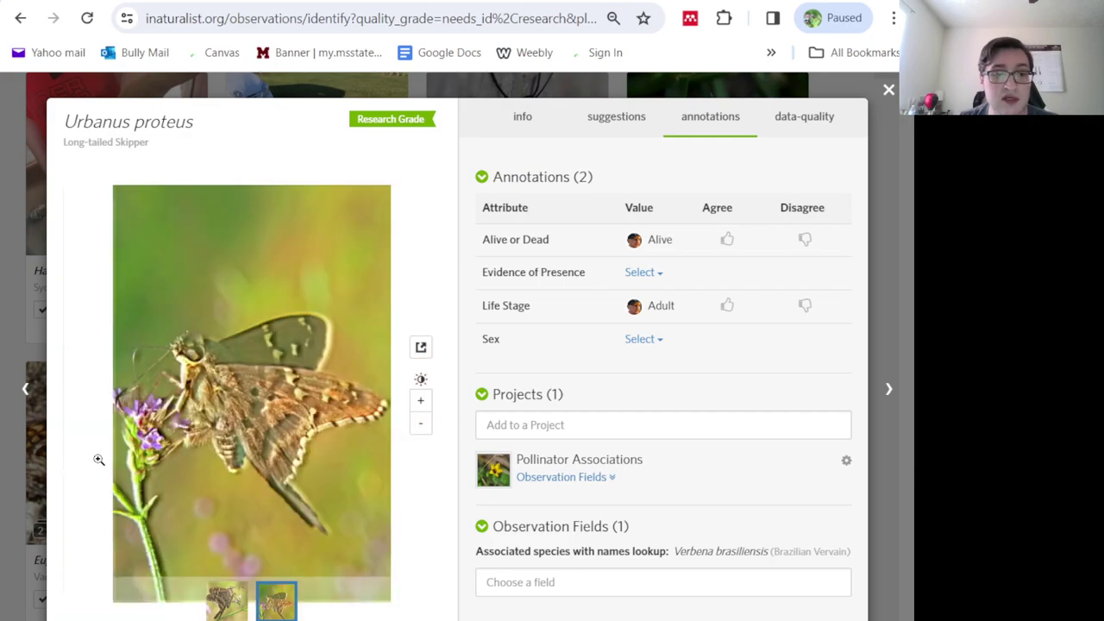
- Move to the Gulf Fritillary and inspect its three photos, zooming into the flowers
{"action": "left_click", "coordinate": [889, 389]}
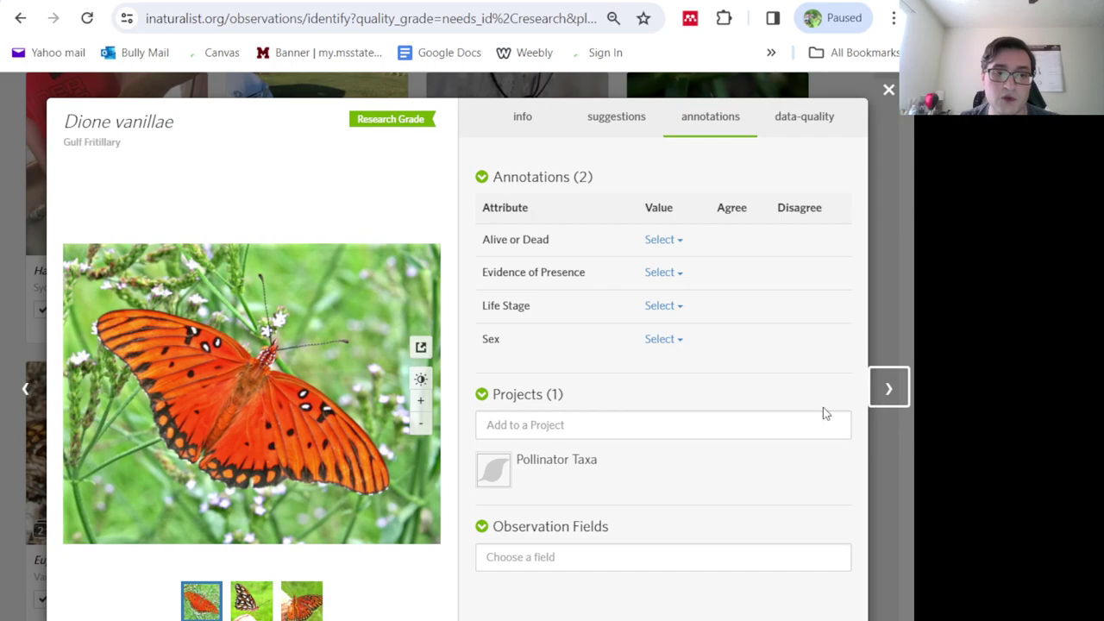
{"action": "left_click", "coordinate": [242, 592]}
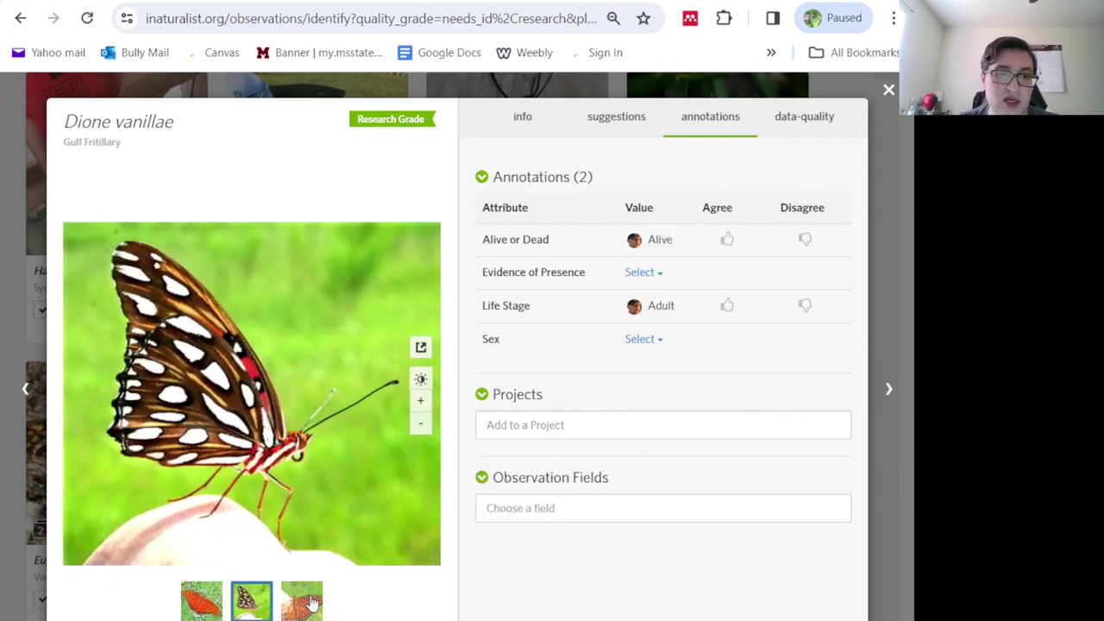
{"action": "left_click", "coordinate": [309, 599]}
{"action": "left_click", "coordinate": [203, 599]}
{"action": "left_click", "coordinate": [225, 503]}
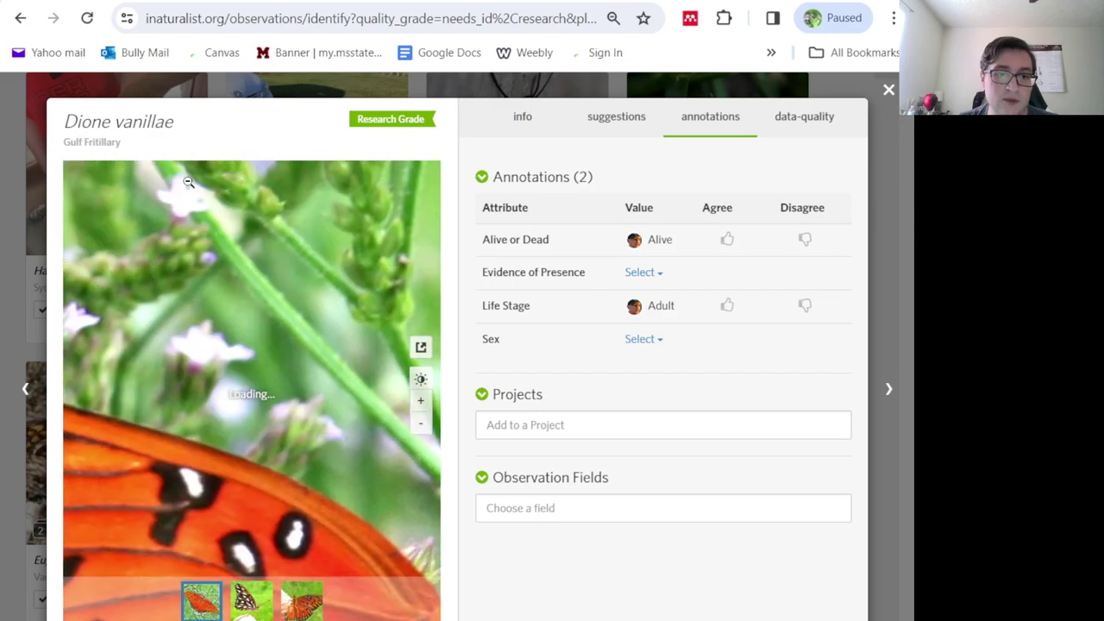
{"action": "left_click", "coordinate": [182, 163]}
{"action": "left_click", "coordinate": [134, 250]}
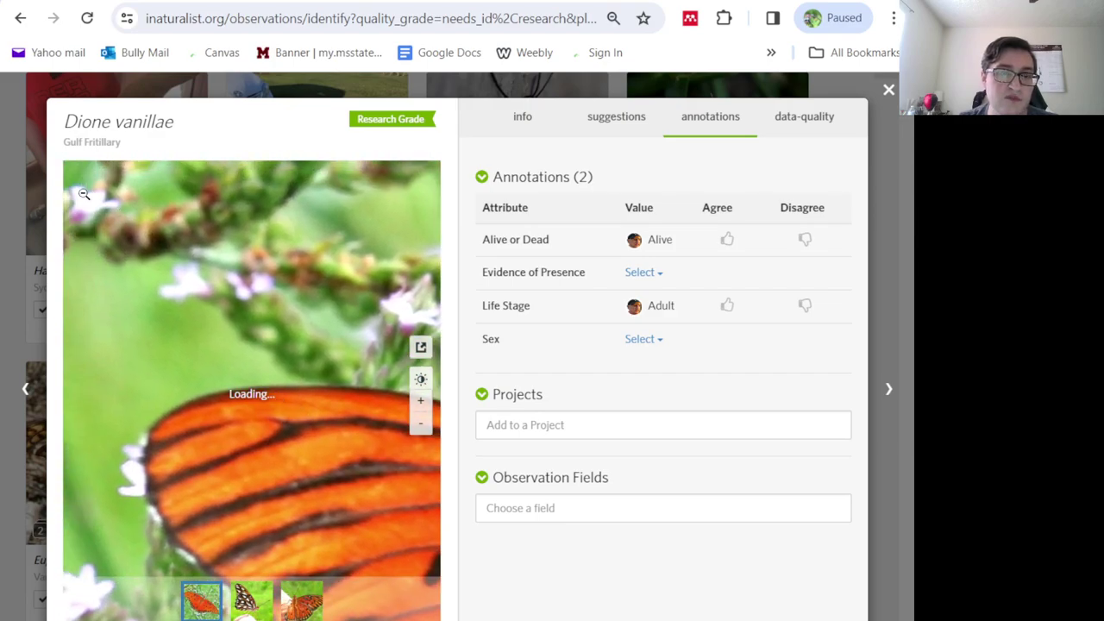
{"action": "left_click", "coordinate": [158, 195]}
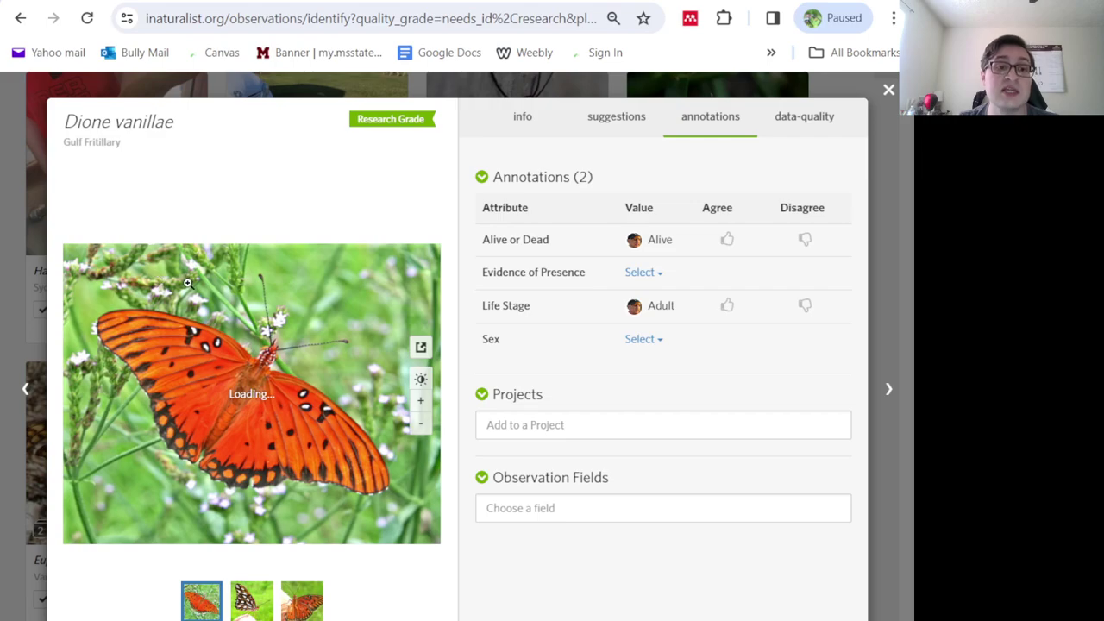
{"action": "left_click", "coordinate": [284, 329]}
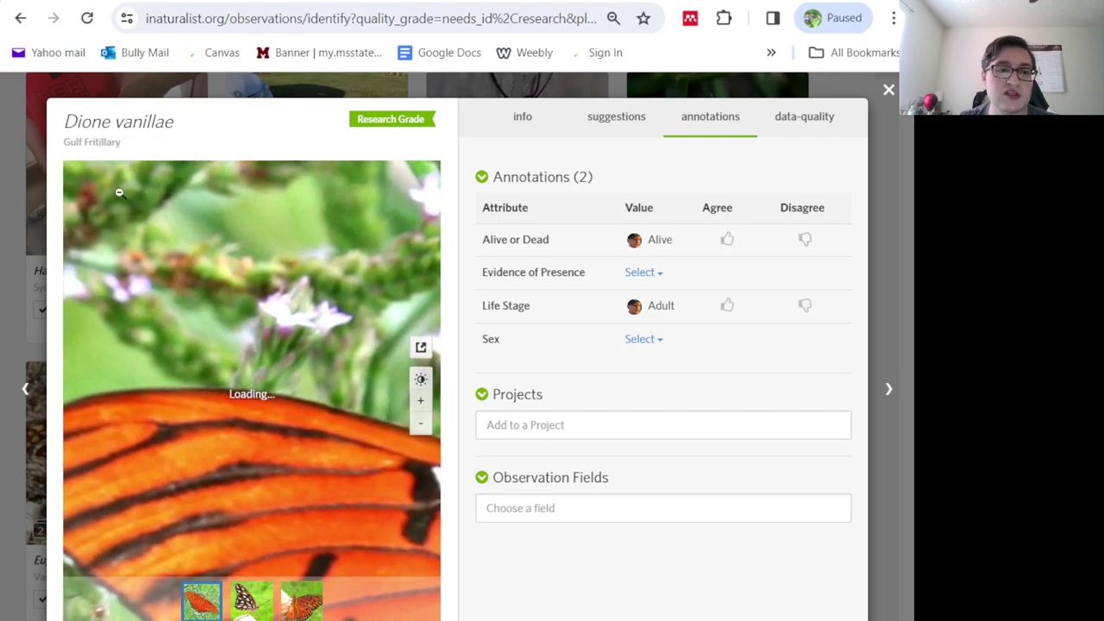
{"action": "left_click", "coordinate": [130, 208]}
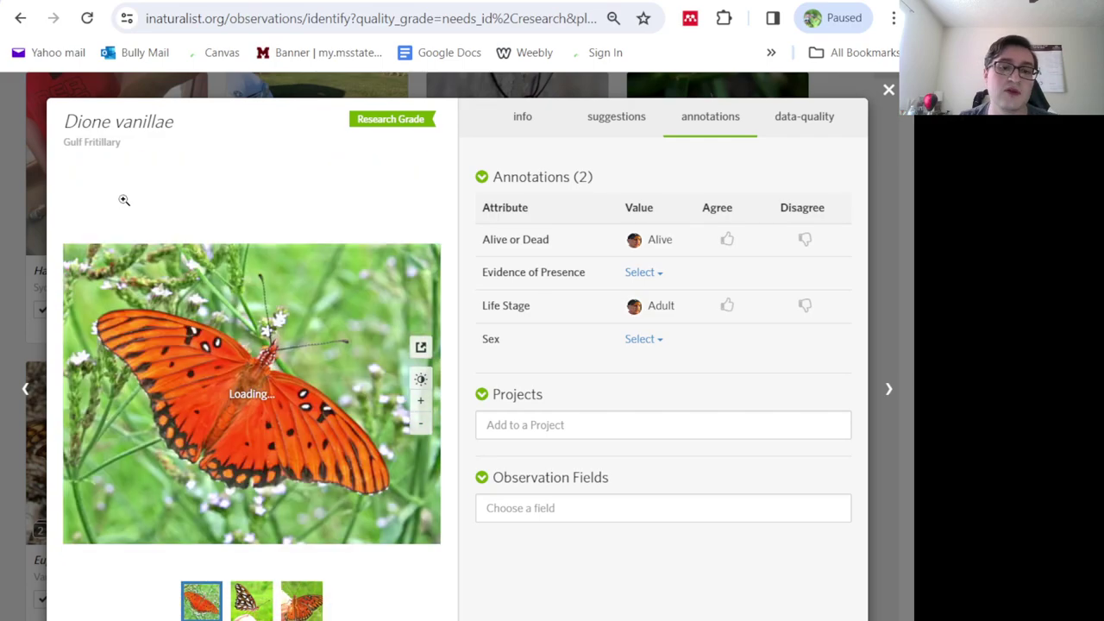
- Add the Gulf Fritillary to Pollinator Associations with Verbena brasiliensis as the associated species
{"action": "left_click", "coordinate": [556, 427]}
{"action": "left_click", "coordinate": [574, 494]}
{"action": "type", "text": "verbena br"}
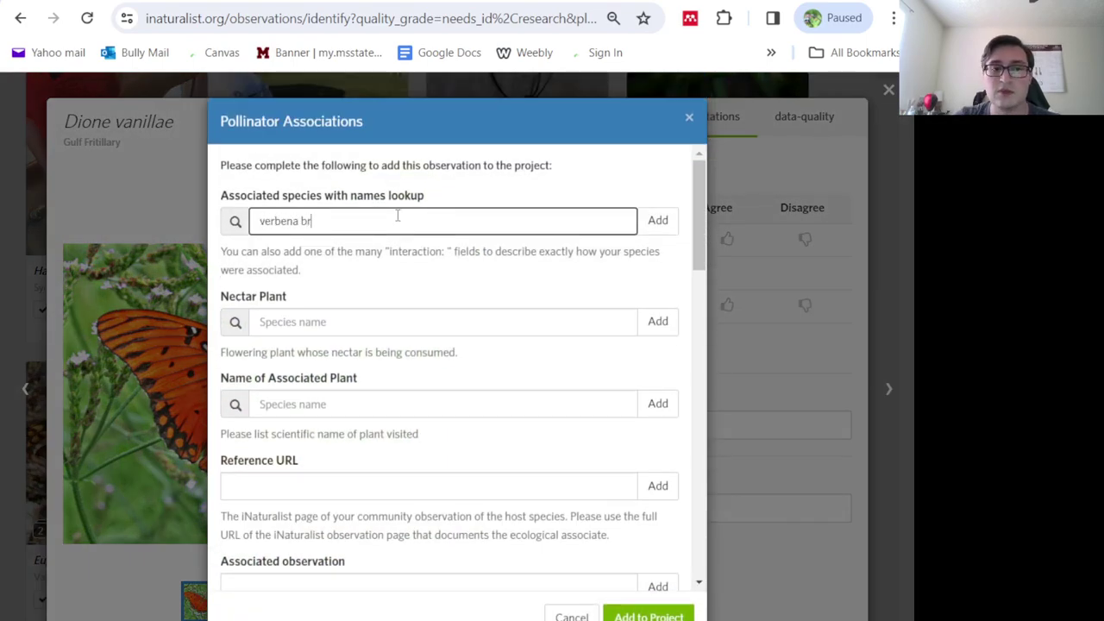
{"action": "type", "text": "as"}
{"action": "left_click", "coordinate": [365, 246]}
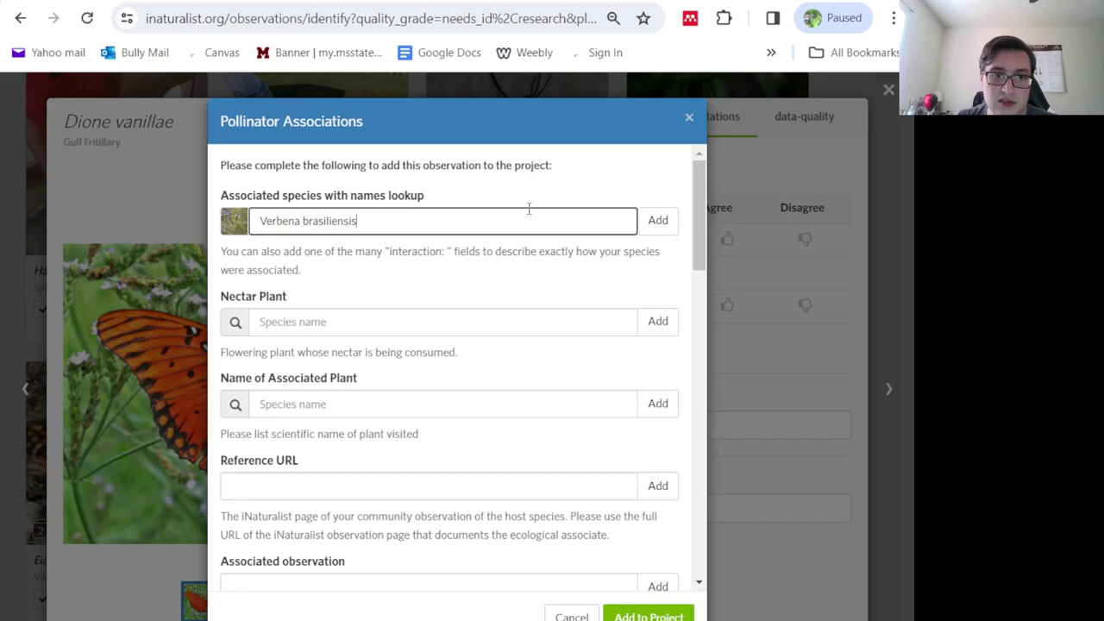
{"action": "left_click", "coordinate": [656, 221]}
{"action": "left_click", "coordinate": [649, 616]}
- Skip ahead six observations to the Tabanus atratus one, then close the viewer
{"action": "left_click", "coordinate": [887, 388]}
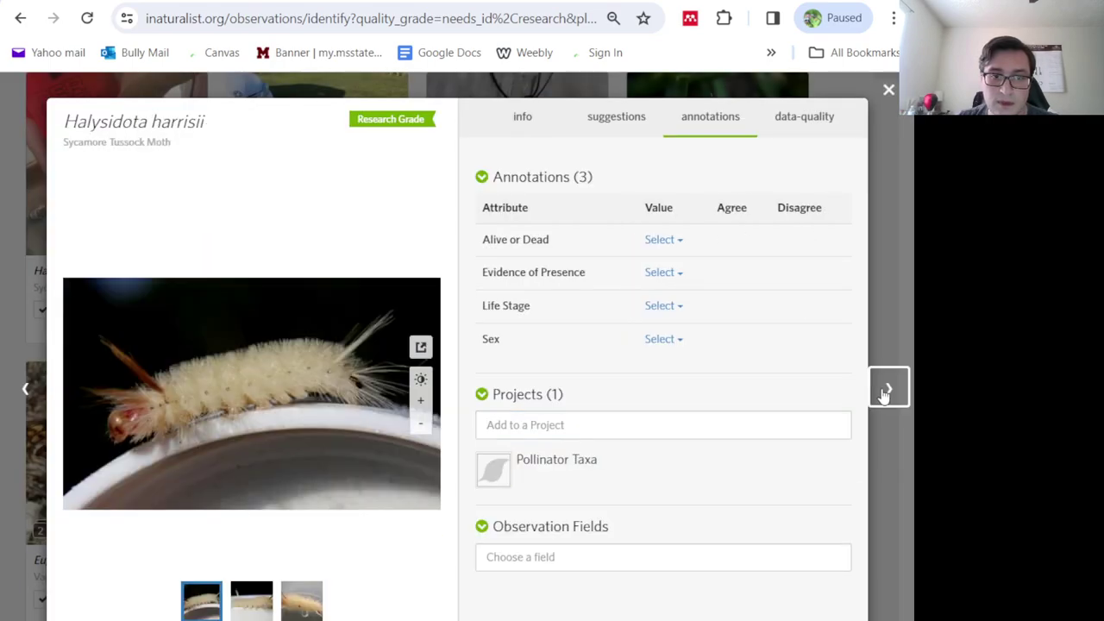
{"action": "left_click", "coordinate": [887, 390]}
{"action": "left_click", "coordinate": [887, 390]}
{"action": "left_click", "coordinate": [887, 390]}
{"action": "left_click", "coordinate": [887, 390]}
{"action": "left_click", "coordinate": [887, 390]}
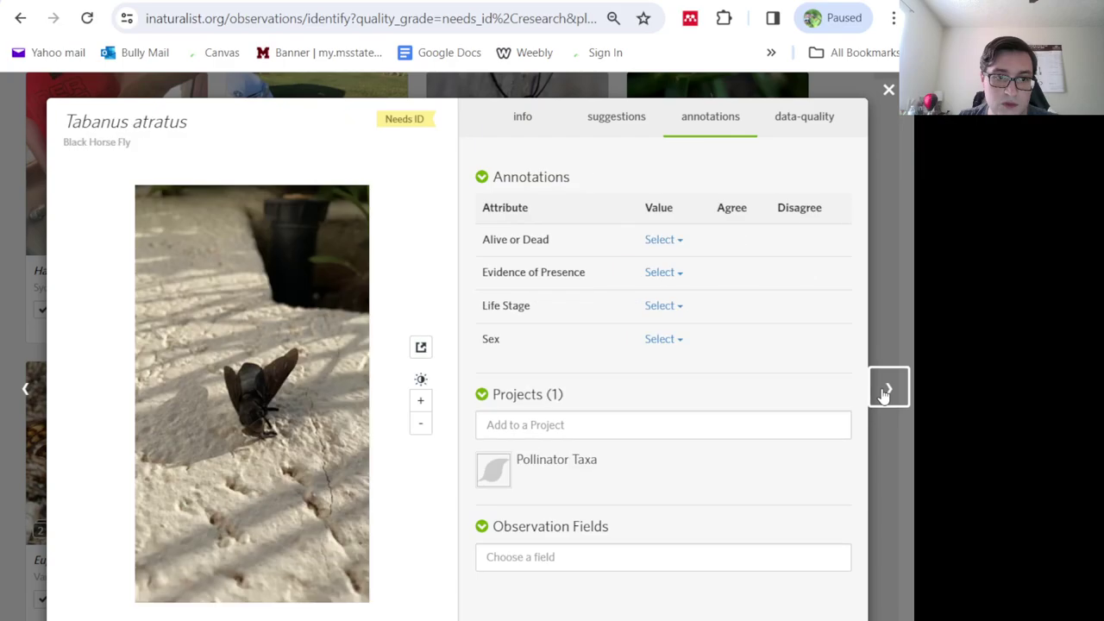
{"action": "left_click", "coordinate": [884, 89]}
- Filter the Identify results Without Annotation Life Stage = Larva and update the search
{"action": "scroll", "coordinate": [419, 227], "scroll_direction": "up", "scroll_amount": 2}
{"action": "left_click", "coordinate": [415, 208]}
{"action": "scroll", "coordinate": [374, 447], "scroll_direction": "down", "scroll_amount": 2}
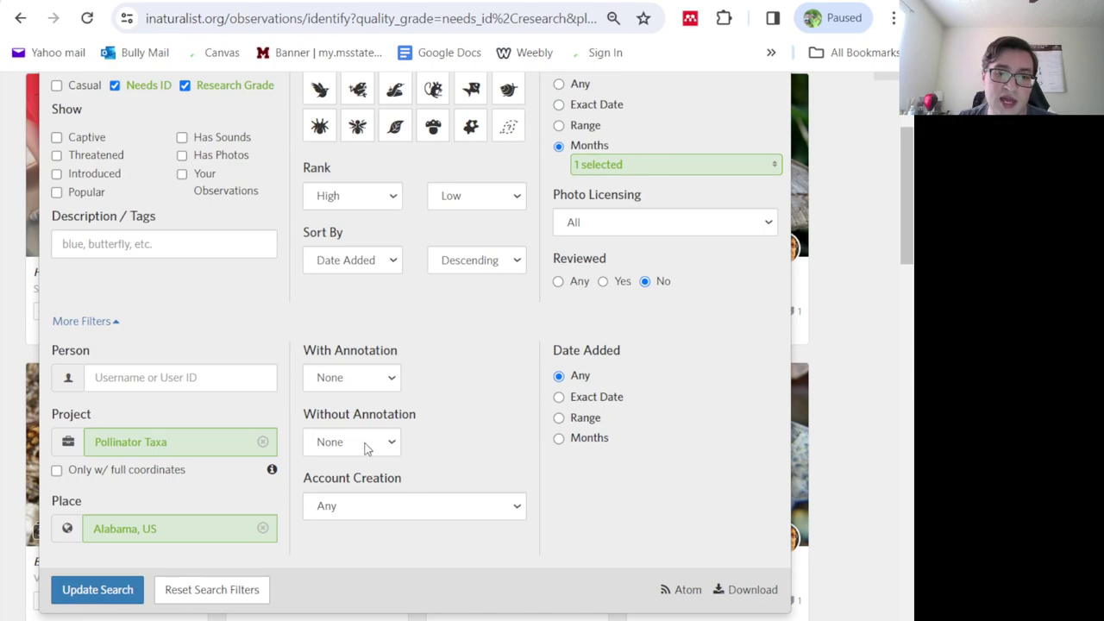
{"action": "left_click", "coordinate": [362, 523]}
{"action": "left_click", "coordinate": [473, 446]}
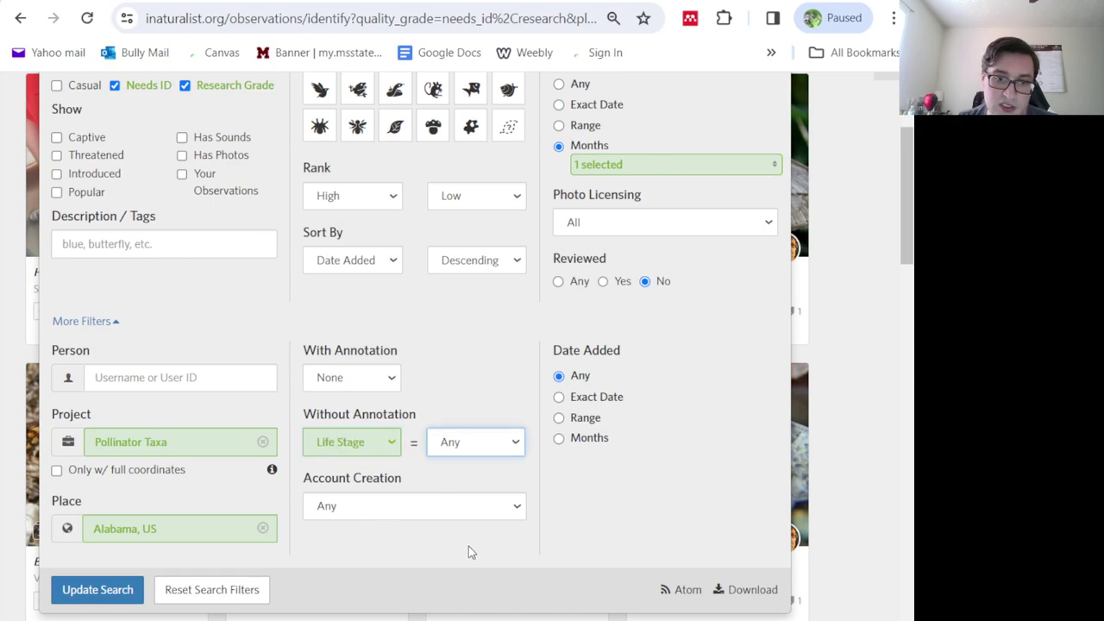
{"action": "left_click", "coordinate": [468, 552]}
{"action": "left_click", "coordinate": [103, 590]}
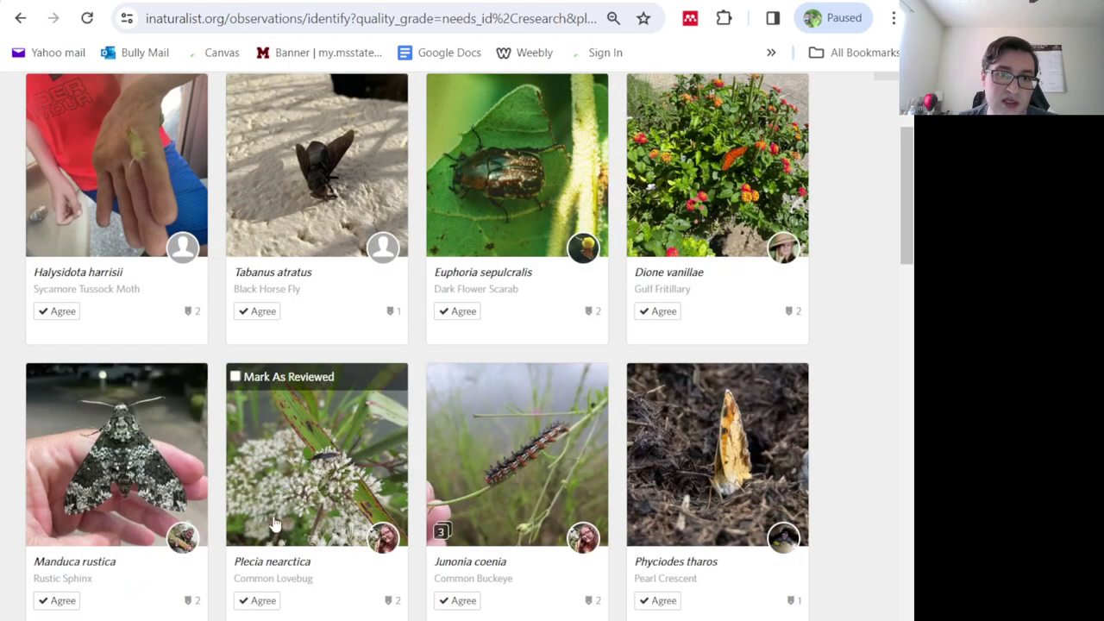
- Submit the Gulf Fritillary on lantana to Pollinator Associations with Lantana × strigocamara
{"action": "scroll", "coordinate": [275, 521], "scroll_direction": "up", "scroll_amount": 1}
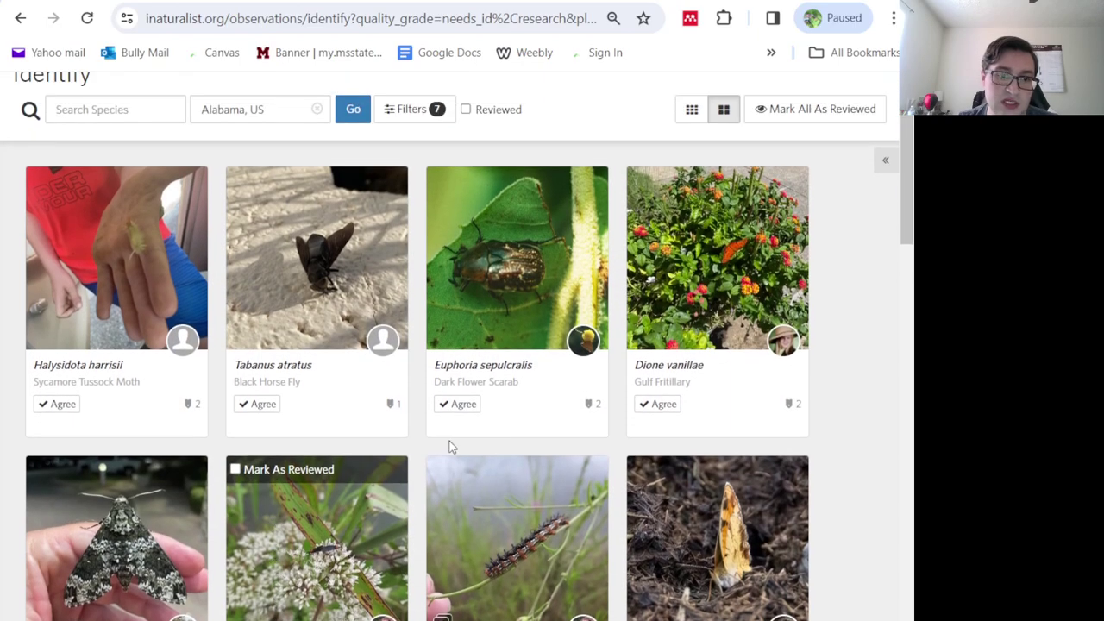
{"action": "left_click", "coordinate": [748, 277]}
{"action": "left_click", "coordinate": [557, 433]}
{"action": "left_click", "coordinate": [540, 493]}
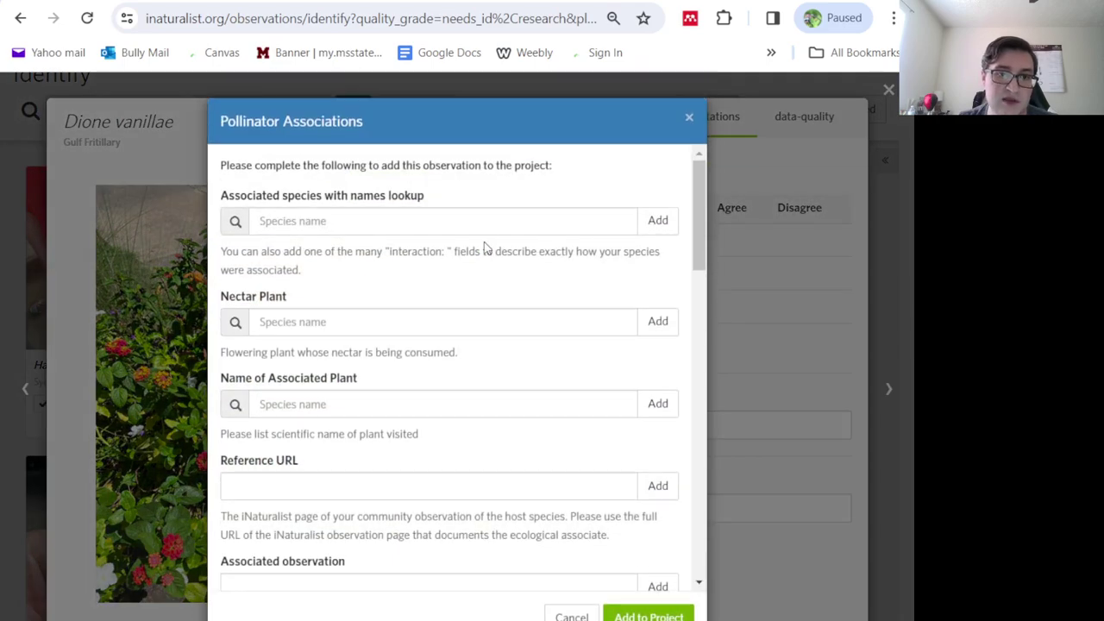
{"action": "left_click", "coordinate": [482, 226]}
{"action": "type", "text": "lantana x st"}
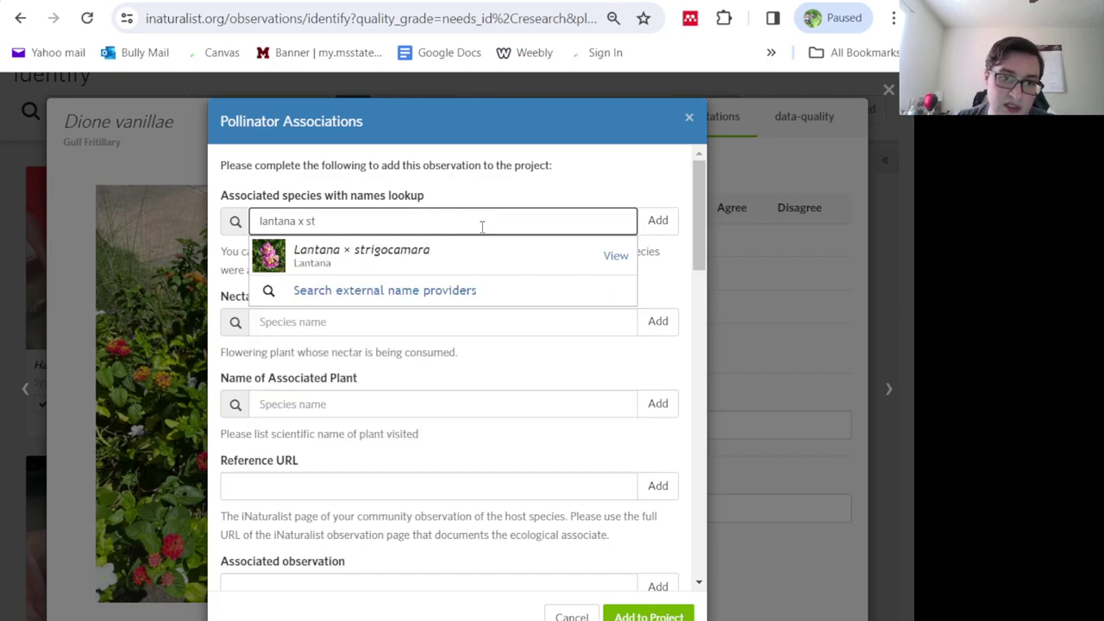
{"action": "left_click", "coordinate": [509, 251]}
{"action": "left_click", "coordinate": [658, 223]}
{"action": "left_click", "coordinate": [649, 616]}
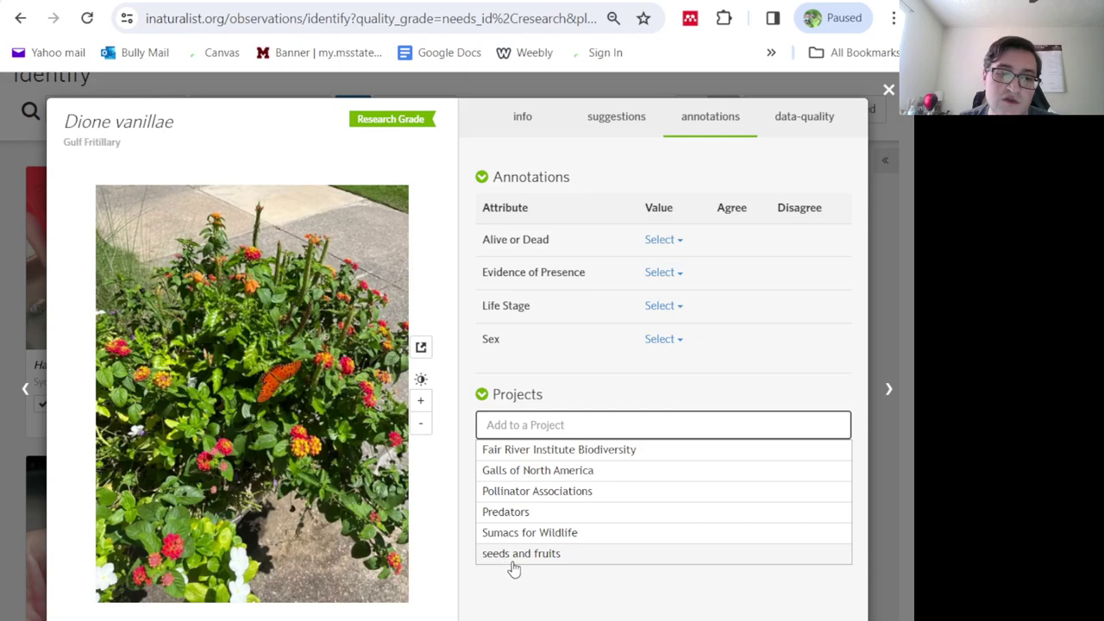
- Zoom in and out on the lantana photo to inspect it
{"action": "left_click", "coordinate": [240, 566]}
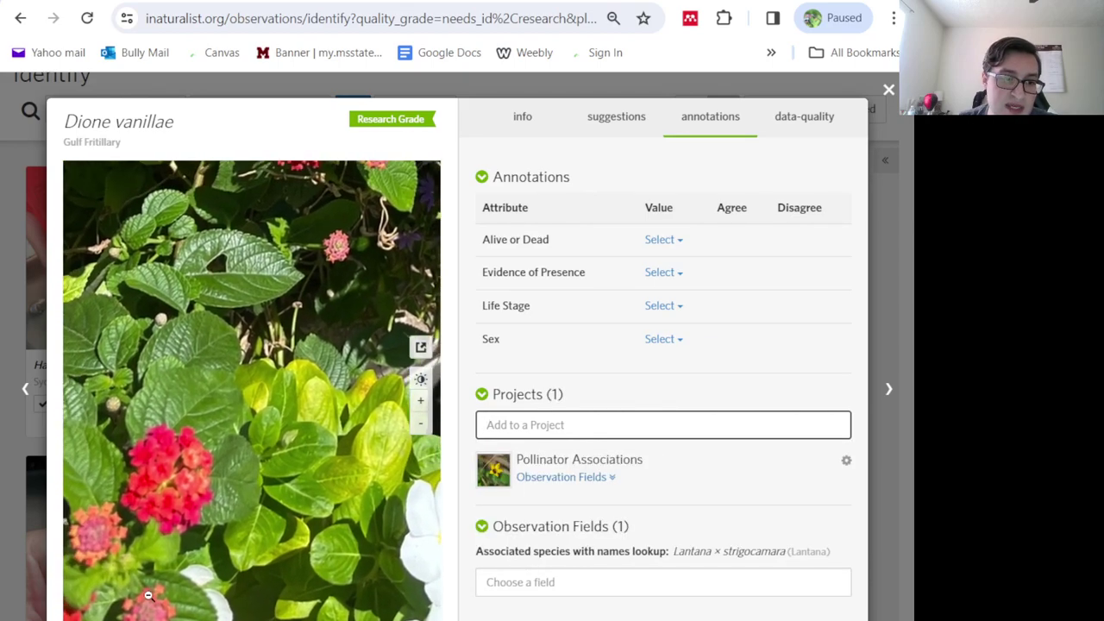
{"action": "left_click", "coordinate": [168, 556]}
{"action": "left_click", "coordinate": [176, 532]}
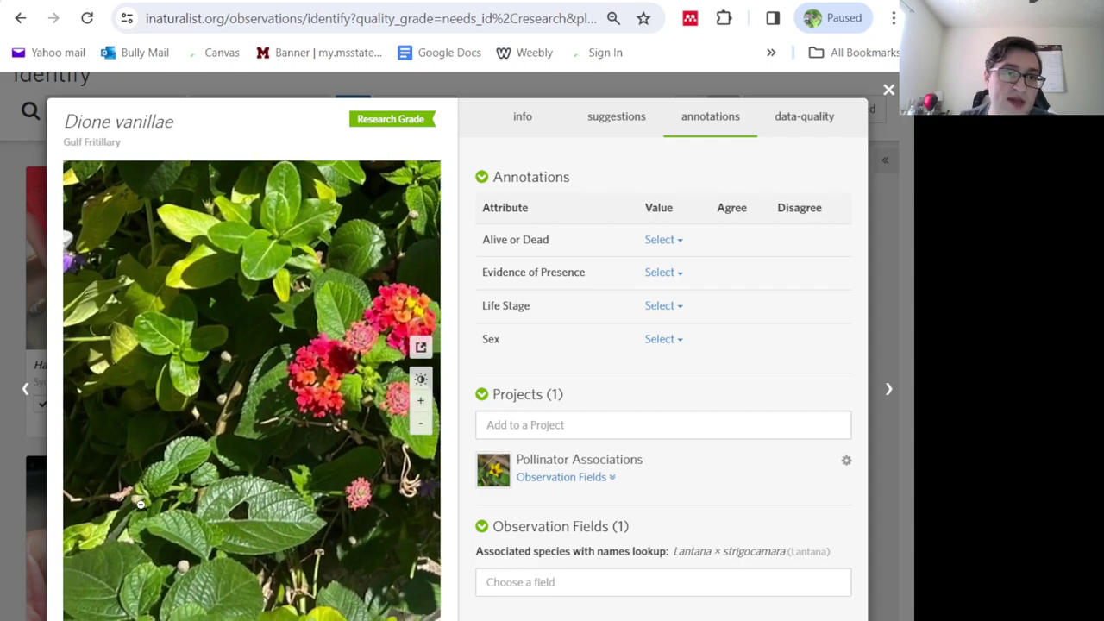
{"action": "left_click", "coordinate": [141, 505]}
- Move to the Common Lovebug, submit it with Mikania scandens, and zoom its photo
{"action": "left_click", "coordinate": [887, 389]}
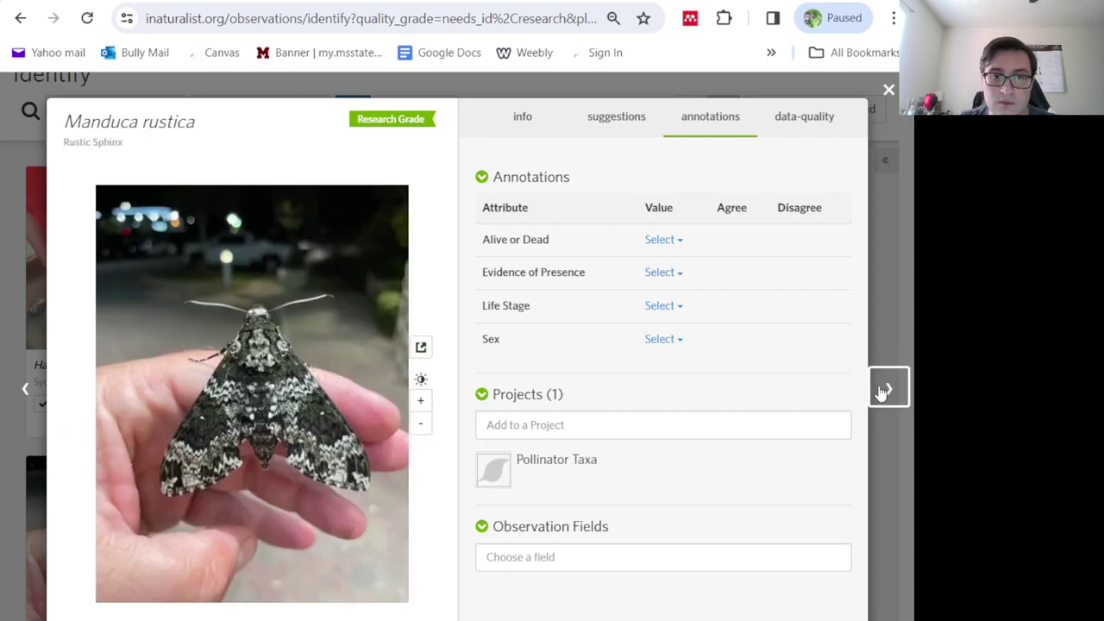
{"action": "left_click", "coordinate": [884, 391]}
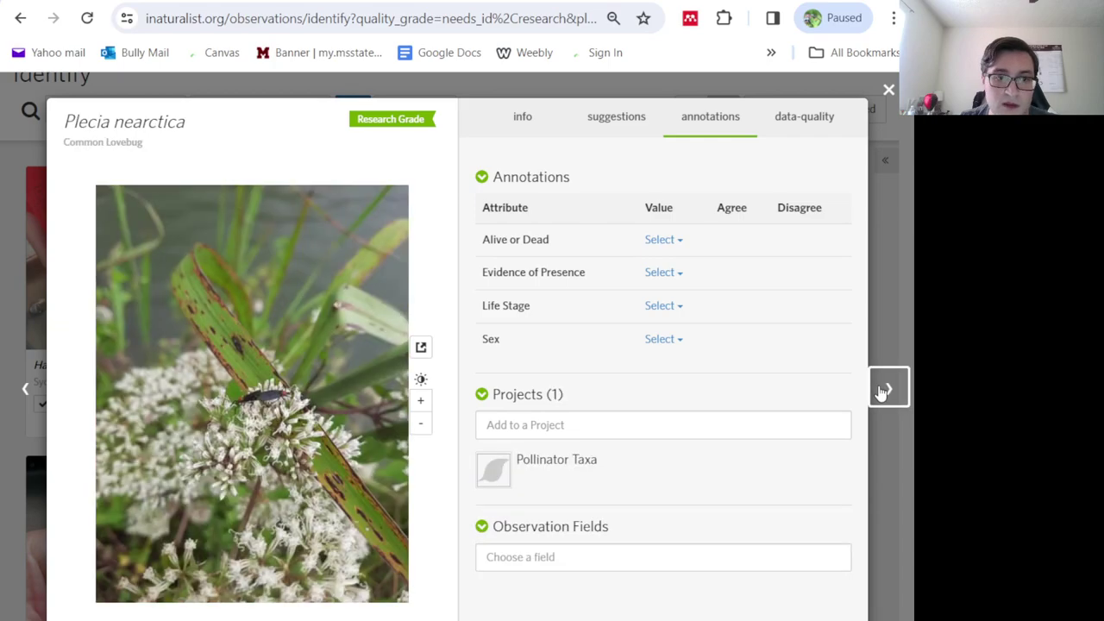
{"action": "left_click", "coordinate": [531, 422]}
{"action": "left_click", "coordinate": [564, 491]}
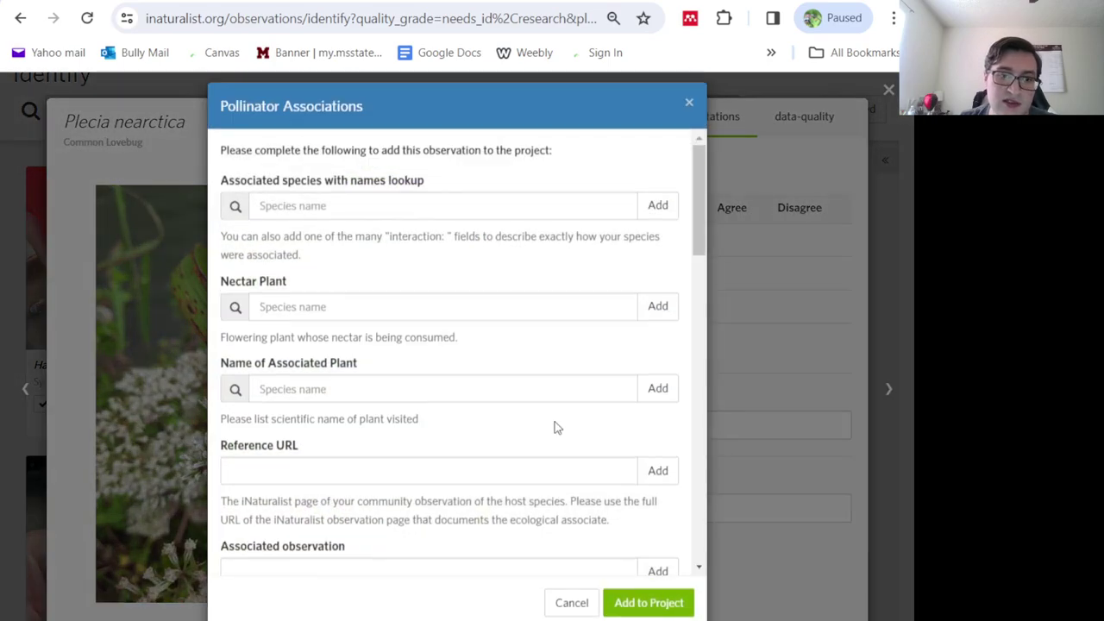
{"action": "left_click", "coordinate": [404, 227]}
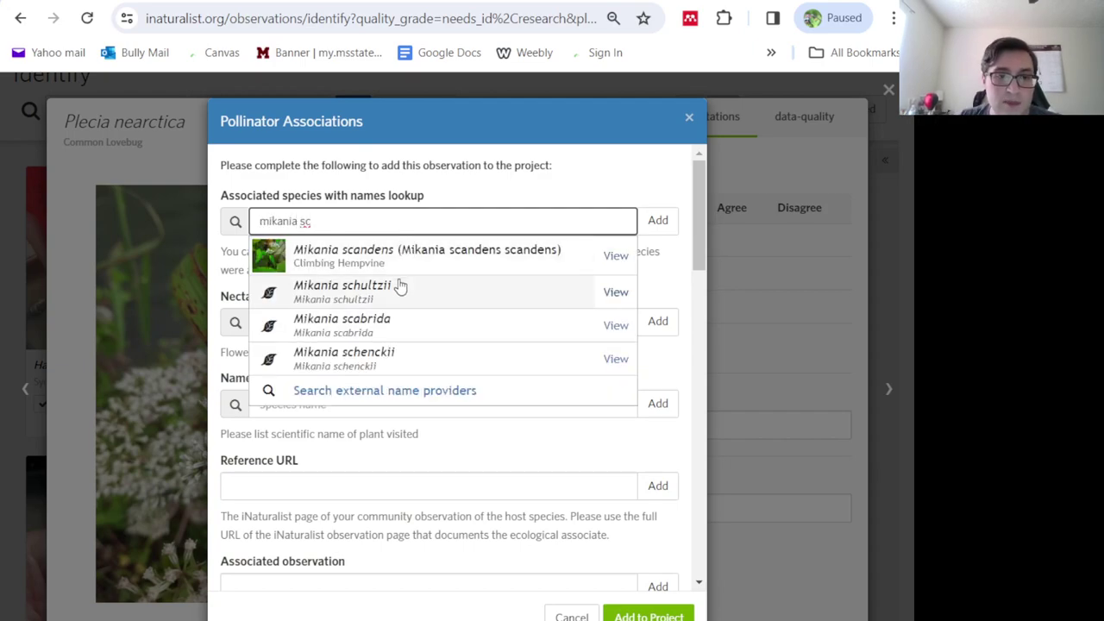
{"action": "left_click", "coordinate": [486, 249]}
{"action": "left_click", "coordinate": [658, 226]}
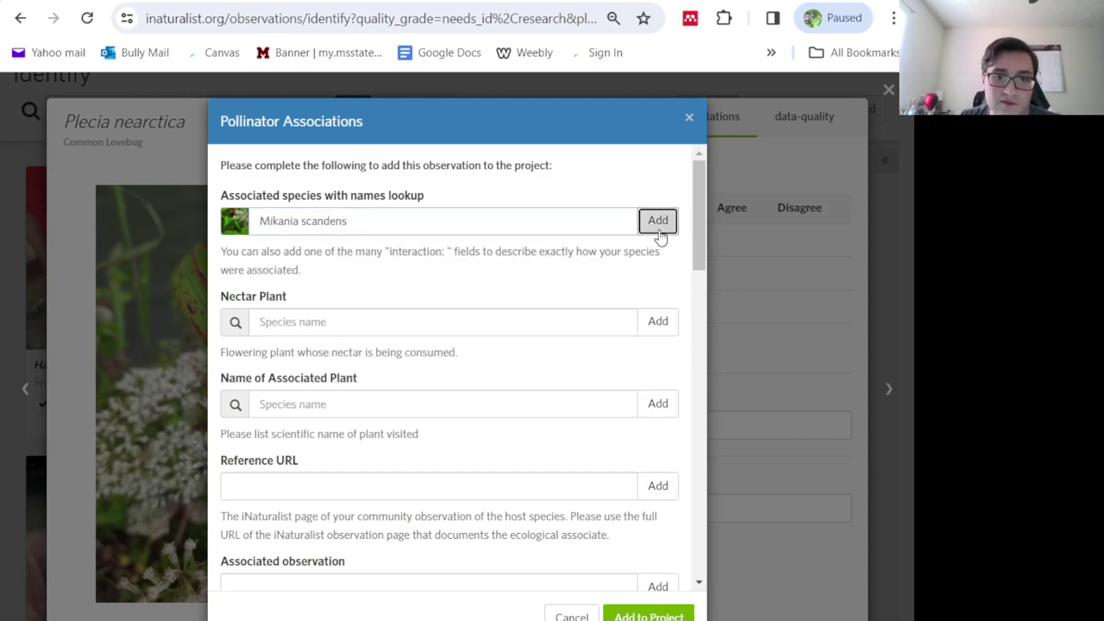
{"action": "left_click", "coordinate": [642, 618]}
{"action": "left_click", "coordinate": [285, 496]}
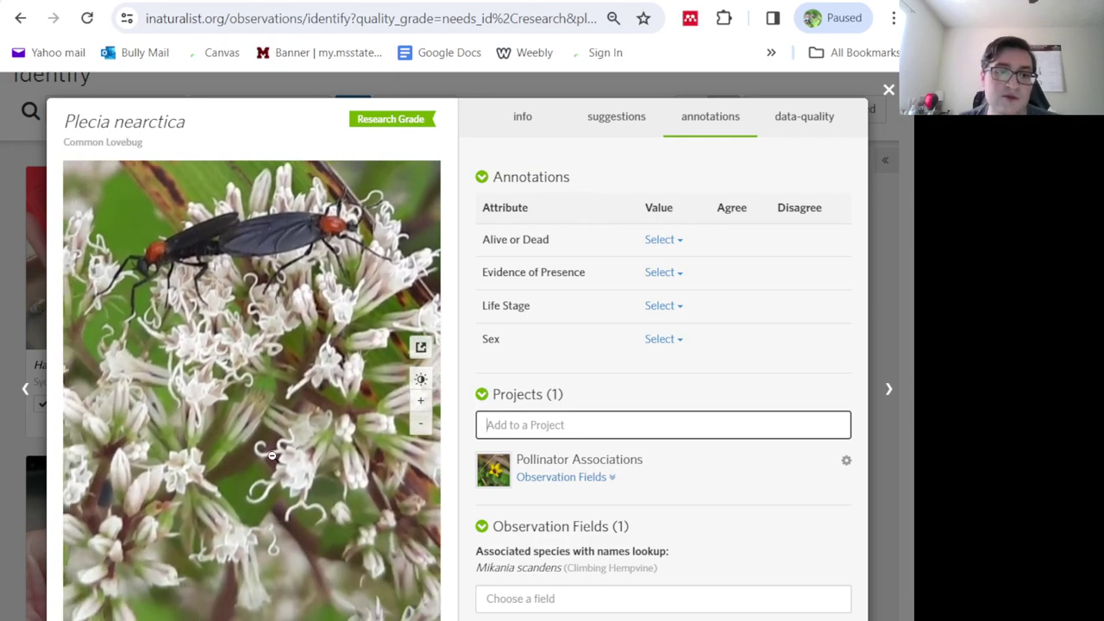
{"action": "left_click", "coordinate": [345, 455]}
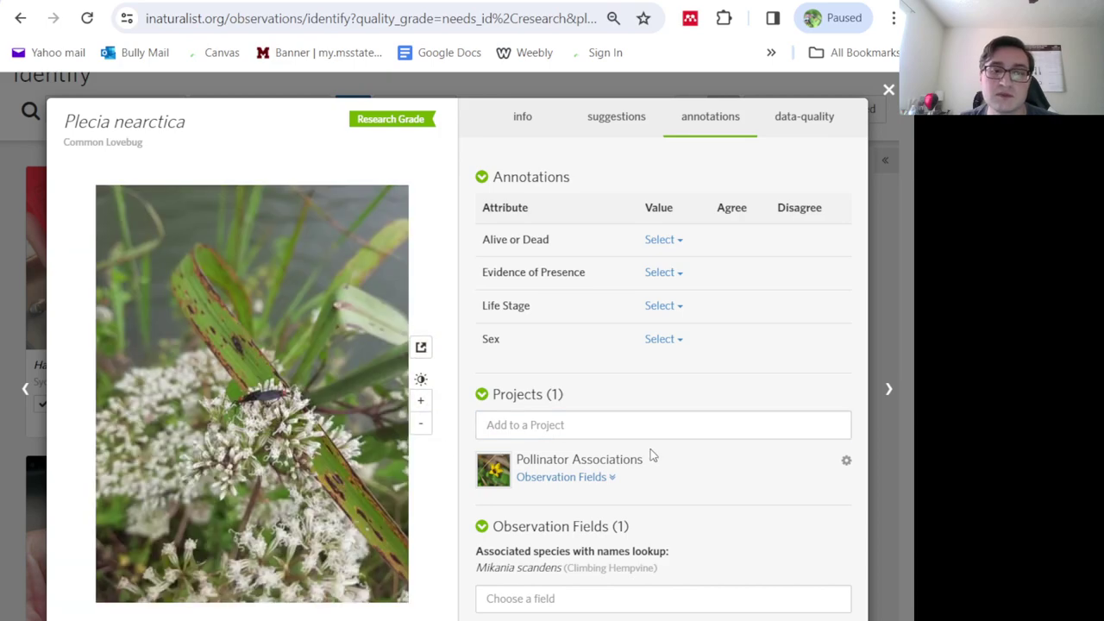
- Skip to the Ocola Skipper and submit it to Pollinator Associations with Ageratina
{"action": "left_click", "coordinate": [890, 401]}
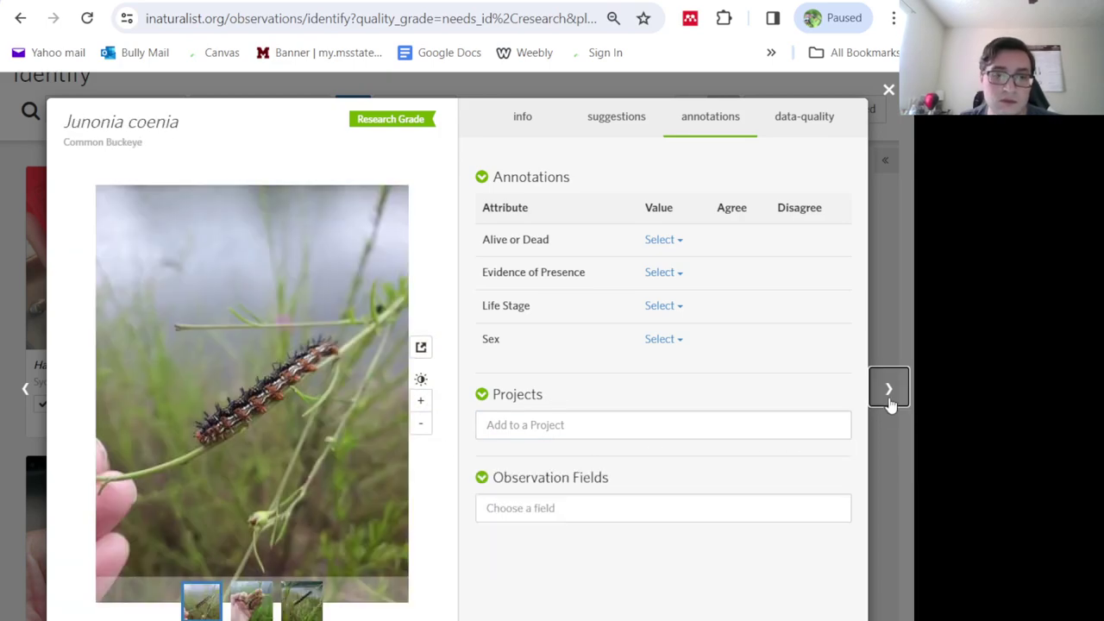
{"action": "left_click", "coordinate": [890, 402]}
{"action": "left_click", "coordinate": [890, 401]}
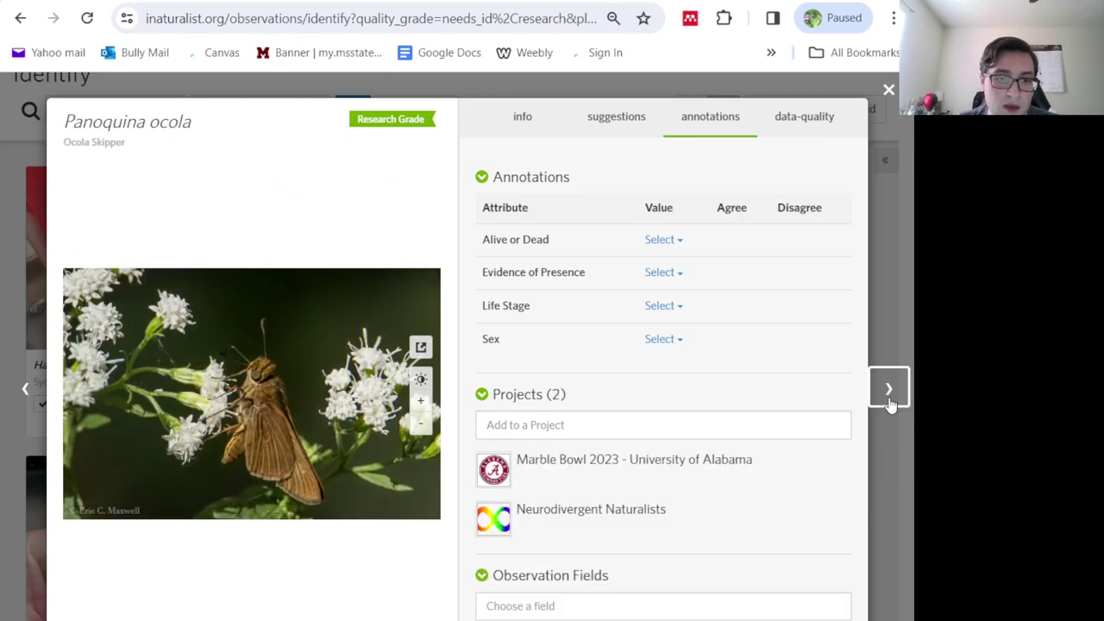
{"action": "left_click", "coordinate": [579, 426]}
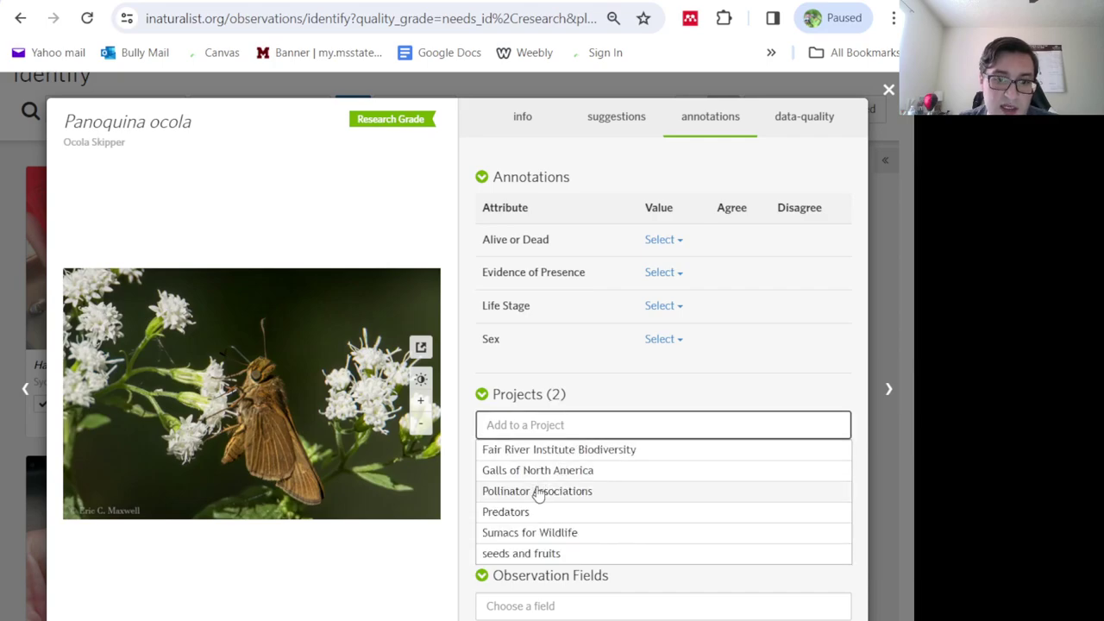
{"action": "left_click", "coordinate": [524, 490]}
{"action": "type", "text": "ageratina"}
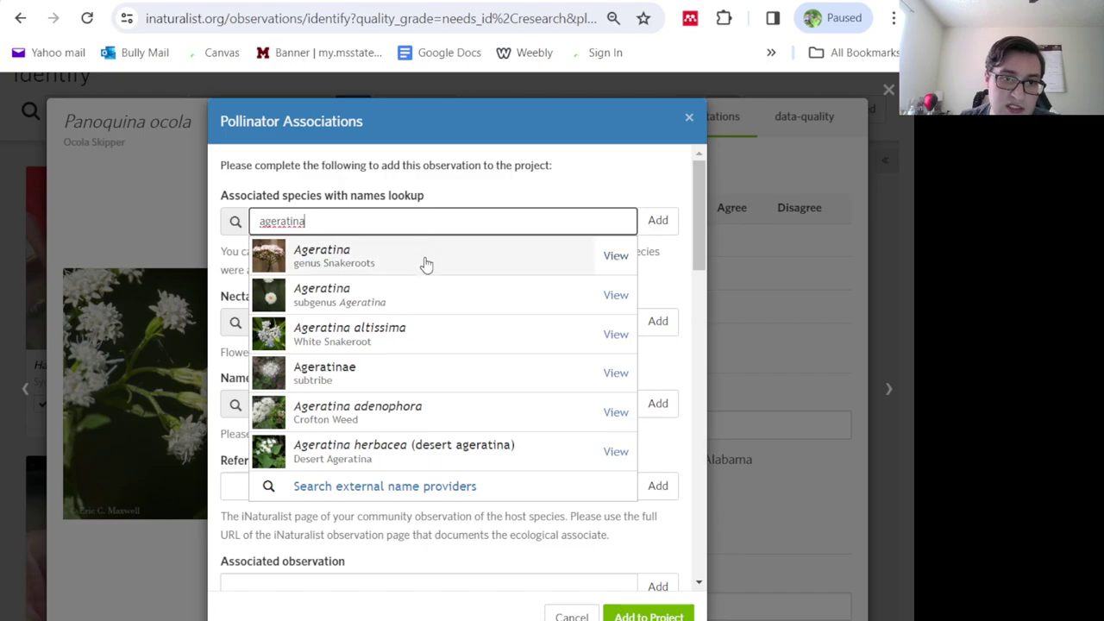
{"action": "left_click", "coordinate": [424, 260]}
{"action": "left_click", "coordinate": [659, 221]}
{"action": "left_click", "coordinate": [649, 617]}
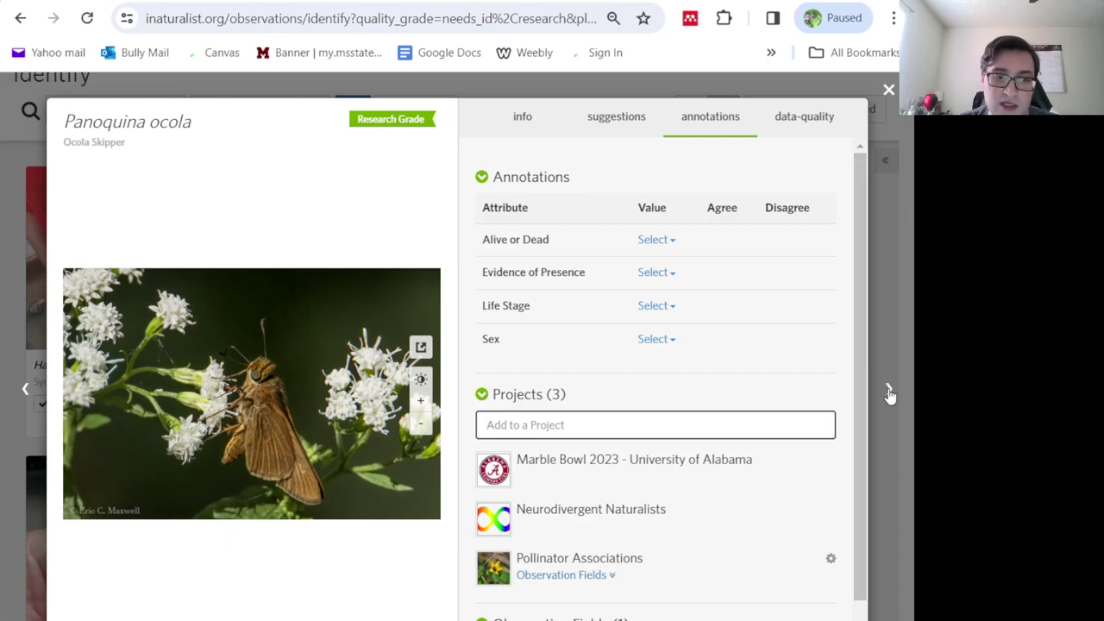
- Advance through the remaining observations past the last one on the page
{"action": "left_click", "coordinate": [889, 394]}
{"action": "left_click", "coordinate": [890, 393]}
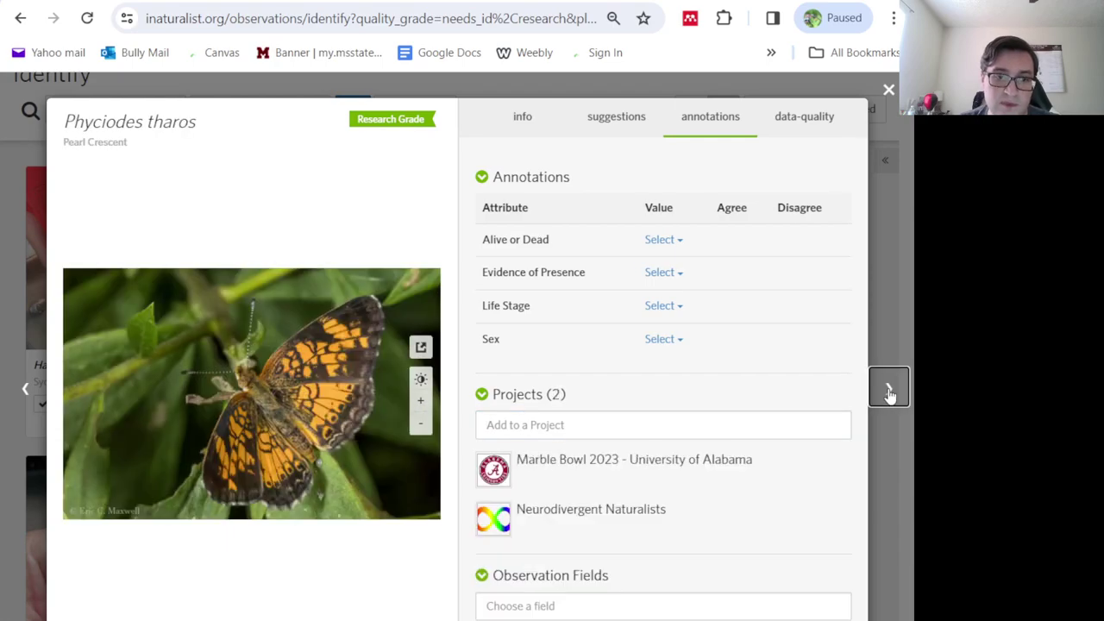
{"action": "left_click", "coordinate": [890, 394]}
{"action": "left_click", "coordinate": [889, 393]}
{"action": "left_click", "coordinate": [890, 393]}
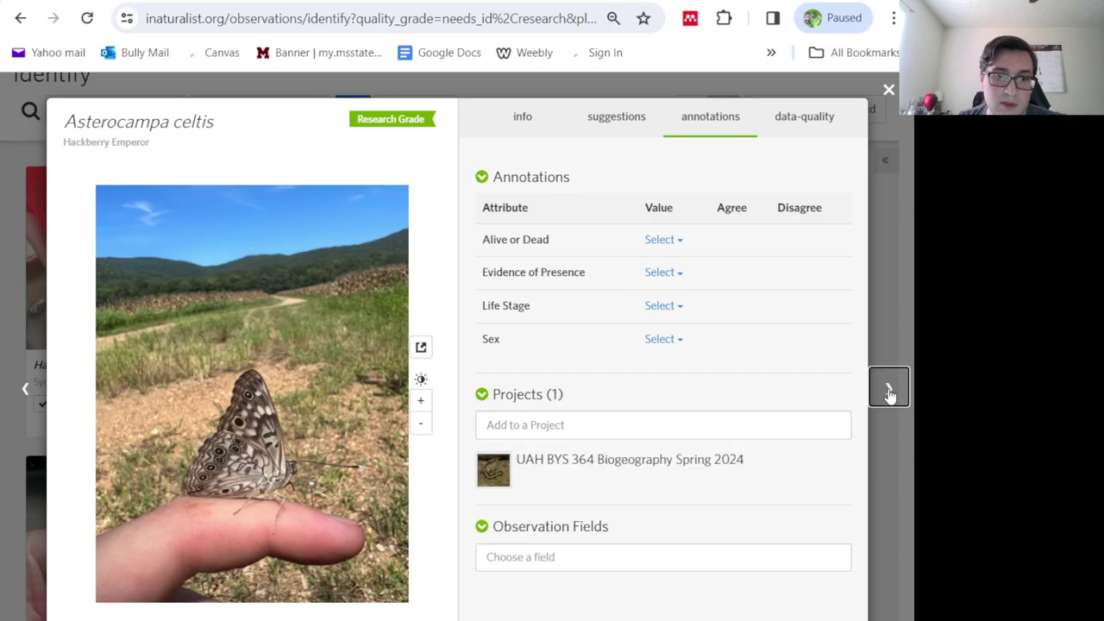
{"action": "left_click", "coordinate": [889, 393]}
{"action": "left_click", "coordinate": [890, 394]}
{"action": "left_click", "coordinate": [889, 394]}
{"action": "left_click", "coordinate": [890, 393]}
{"action": "left_click", "coordinate": [890, 394]}
{"action": "left_click", "coordinate": [890, 393]}
{"action": "left_click", "coordinate": [889, 394]}
{"action": "left_click", "coordinate": [889, 393]}
{"action": "left_click", "coordinate": [890, 393]}
{"action": "left_click", "coordinate": [890, 393]}
{"action": "left_click", "coordinate": [889, 393]}
{"action": "left_click", "coordinate": [890, 393]}
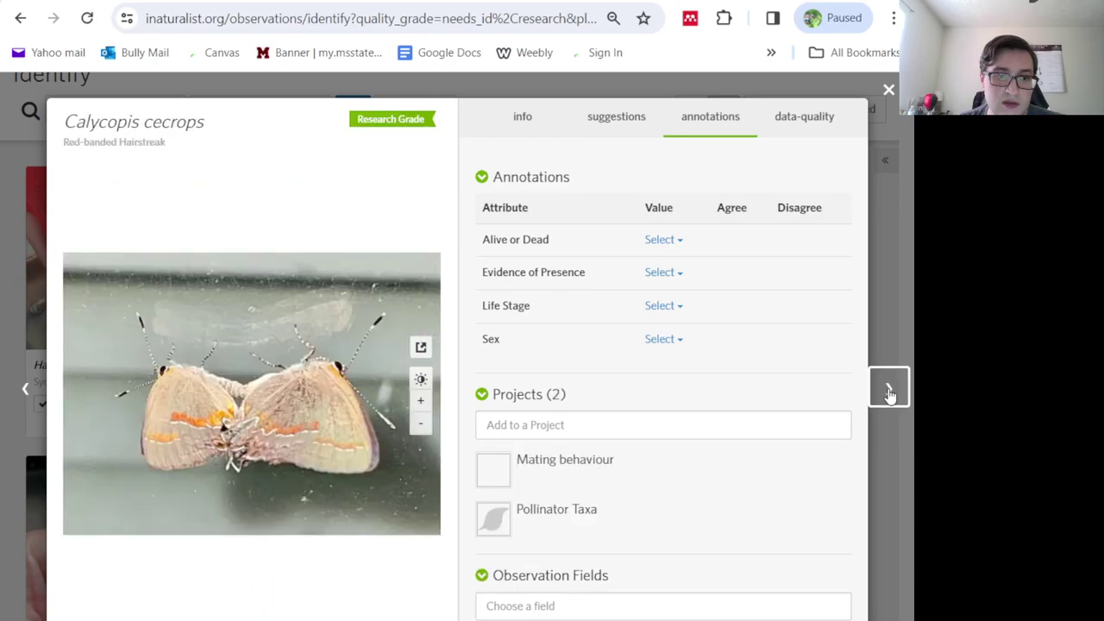
{"action": "left_click", "coordinate": [889, 394]}
{"action": "left_click", "coordinate": [889, 393]}
- Skip the Finished With Page prompt and load another page of Identify results
{"action": "left_click", "coordinate": [651, 192]}
{"action": "scroll", "coordinate": [701, 380], "scroll_direction": "down", "scroll_amount": 10}
{"action": "scroll", "coordinate": [701, 380], "scroll_direction": "down", "scroll_amount": 10}
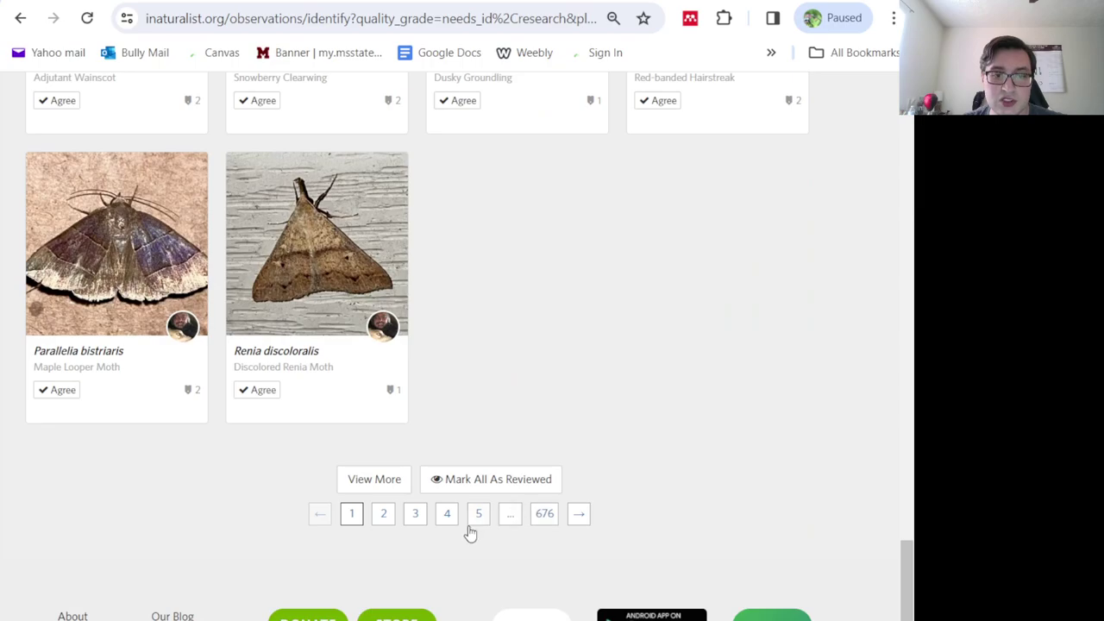
{"action": "left_click", "coordinate": [476, 516]}
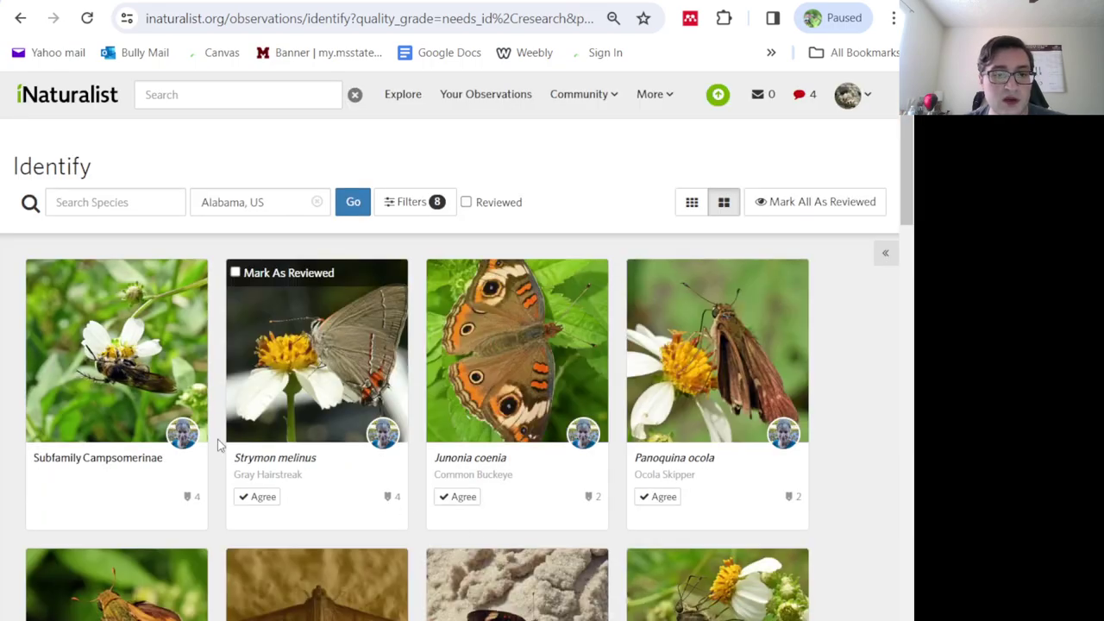
{"action": "scroll", "coordinate": [164, 390], "scroll_direction": "down", "scroll_amount": 5}
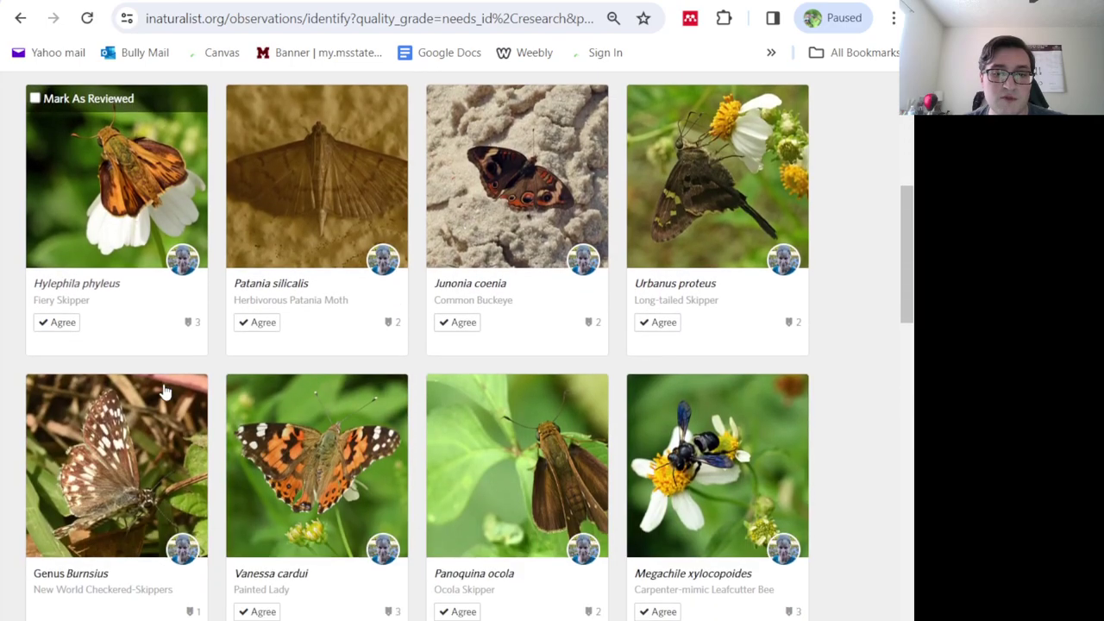
{"action": "scroll", "coordinate": [164, 390], "scroll_direction": "down", "scroll_amount": 5}
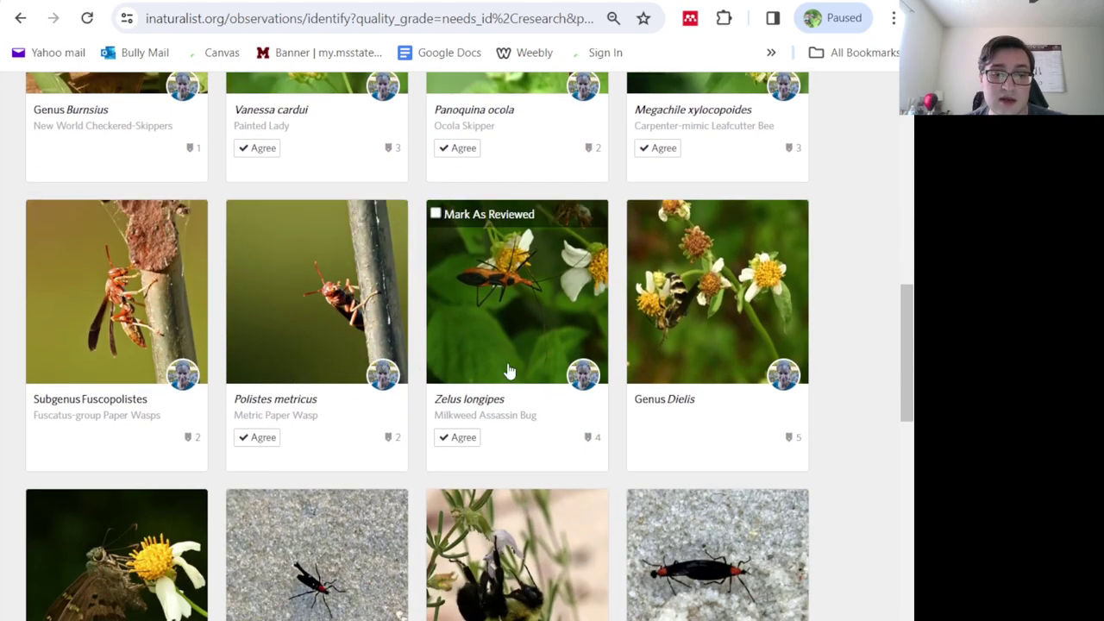
{"action": "scroll", "coordinate": [517, 397], "scroll_direction": "down", "scroll_amount": 3}
{"action": "scroll", "coordinate": [528, 420], "scroll_direction": "up", "scroll_amount": 7}
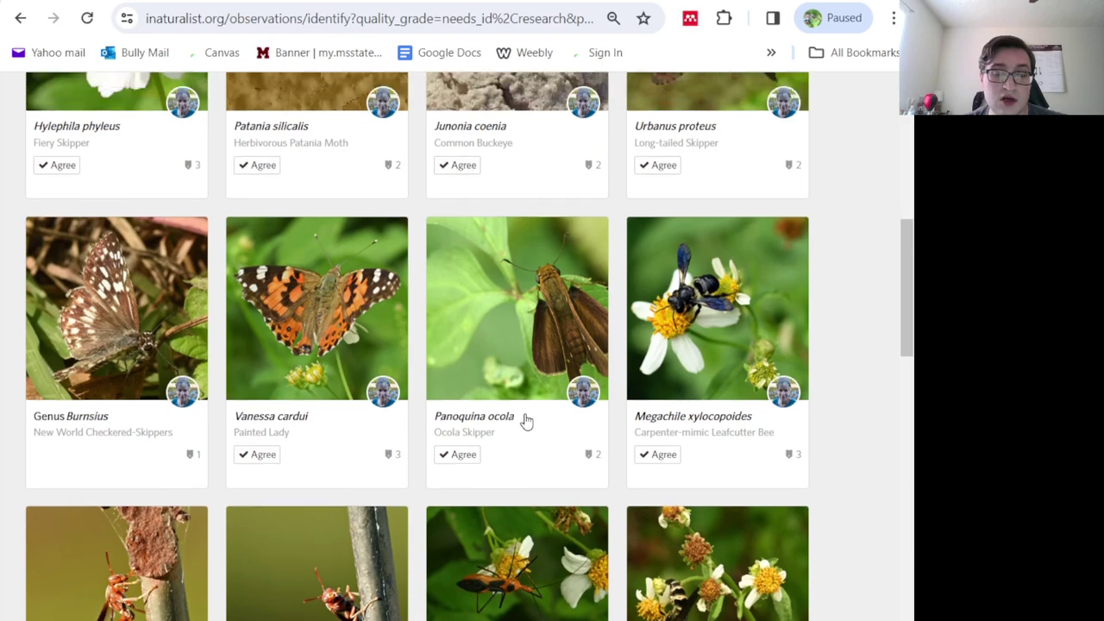
{"action": "scroll", "coordinate": [528, 419], "scroll_direction": "up", "scroll_amount": 10}
- Open the Subfamily Campsomerinae observation and submit it to Pollinator Associations with Bidens alba
{"action": "left_click", "coordinate": [147, 376]}
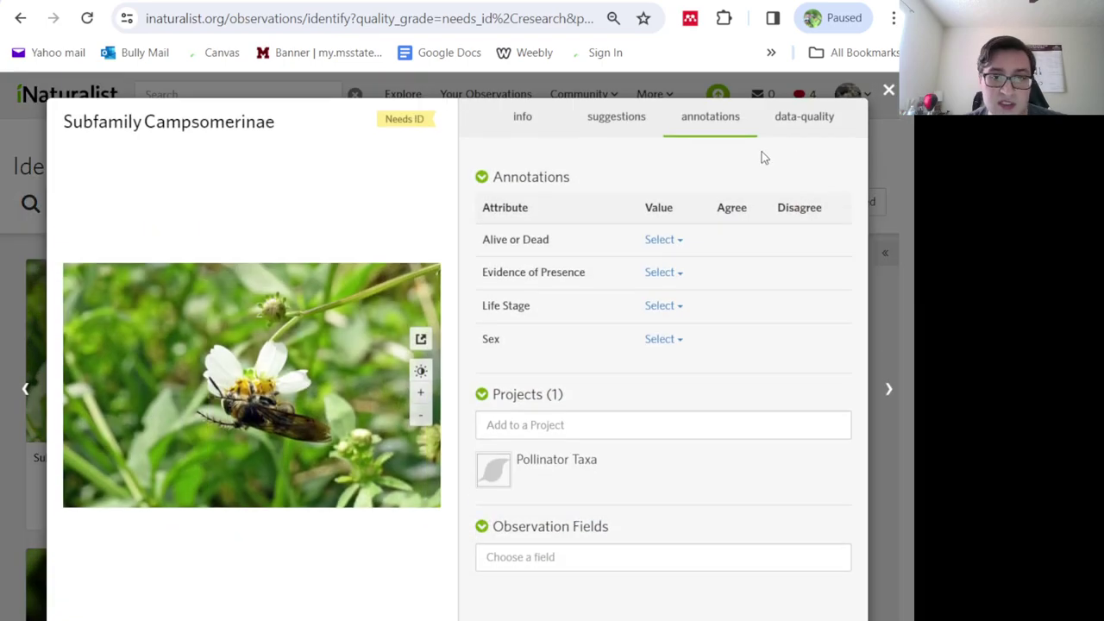
{"action": "left_click", "coordinate": [626, 424]}
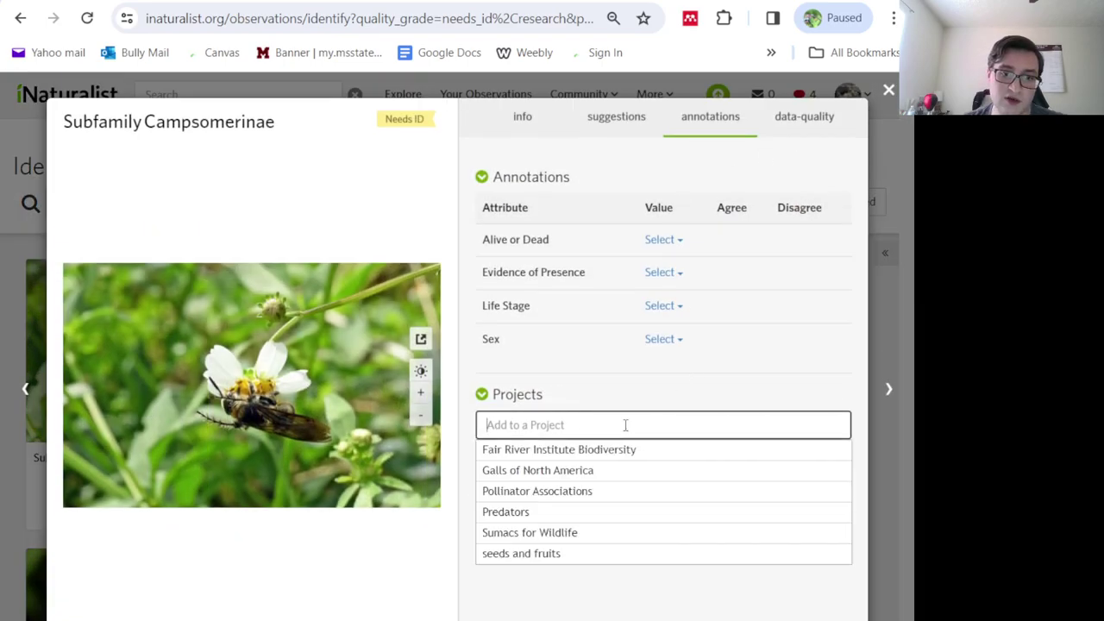
{"action": "left_click", "coordinate": [552, 494]}
{"action": "left_click", "coordinate": [446, 220]}
{"action": "type", "text": "bidens al"}
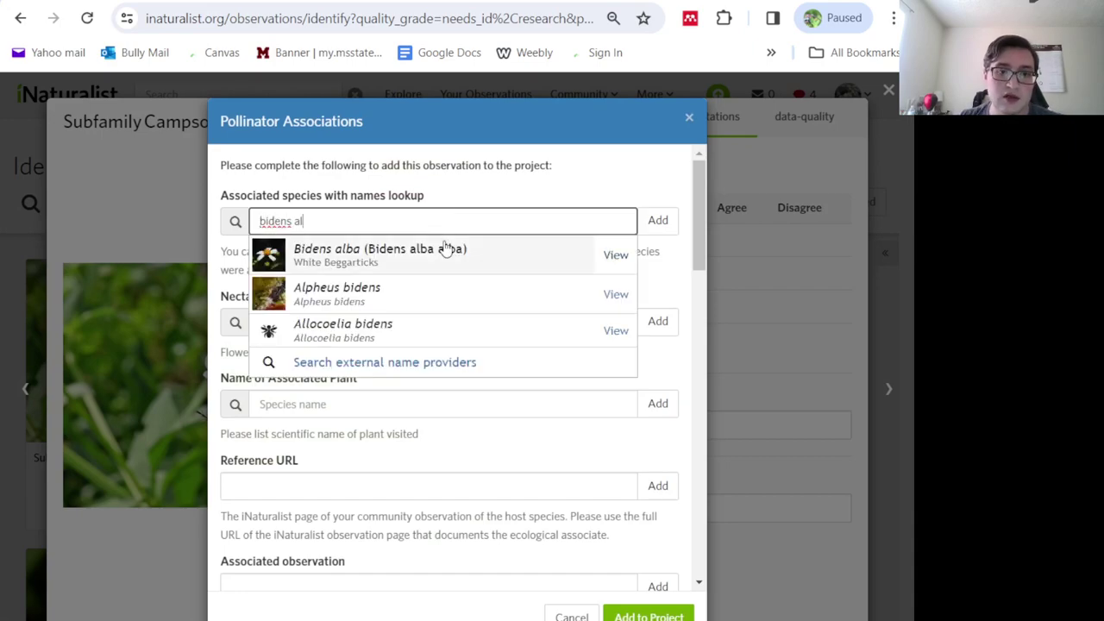
{"action": "left_click", "coordinate": [446, 250]}
{"action": "left_click", "coordinate": [658, 220]}
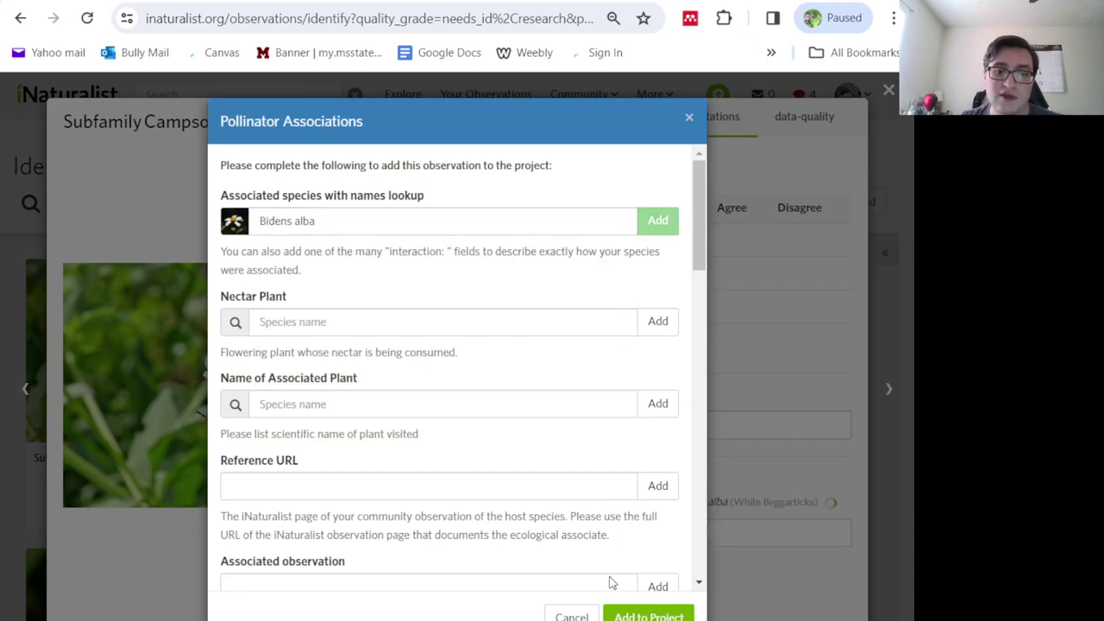
{"action": "left_click", "coordinate": [649, 614]}
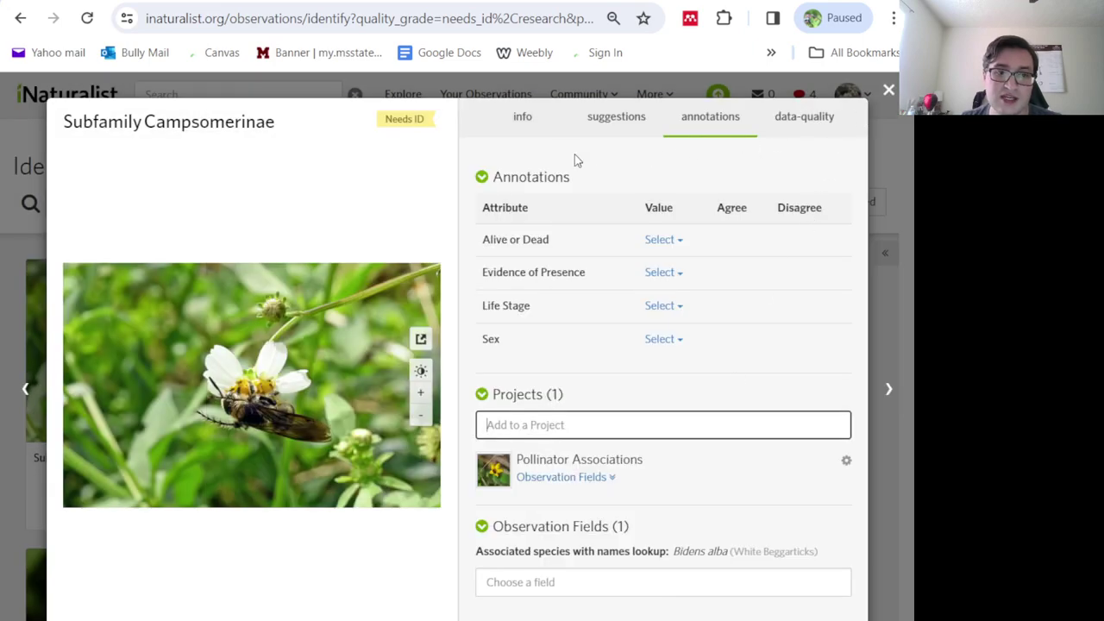
- Inspect nearby observations on the Info map, then close the observation viewer
{"action": "left_click", "coordinate": [524, 119]}
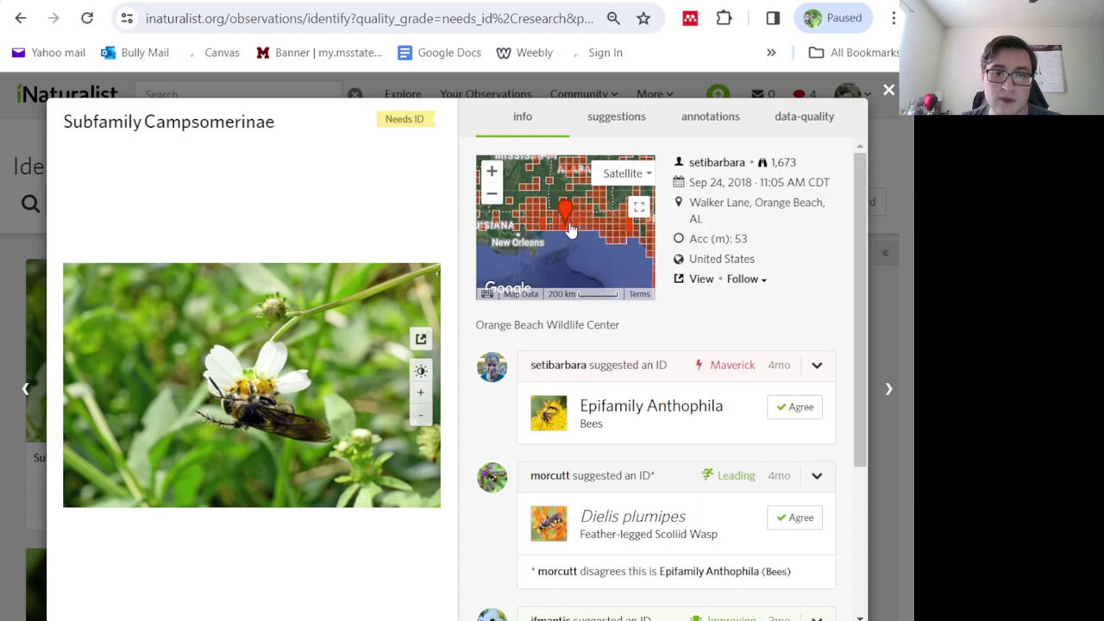
{"action": "scroll", "coordinate": [569, 229], "scroll_direction": "up", "scroll_amount": 3}
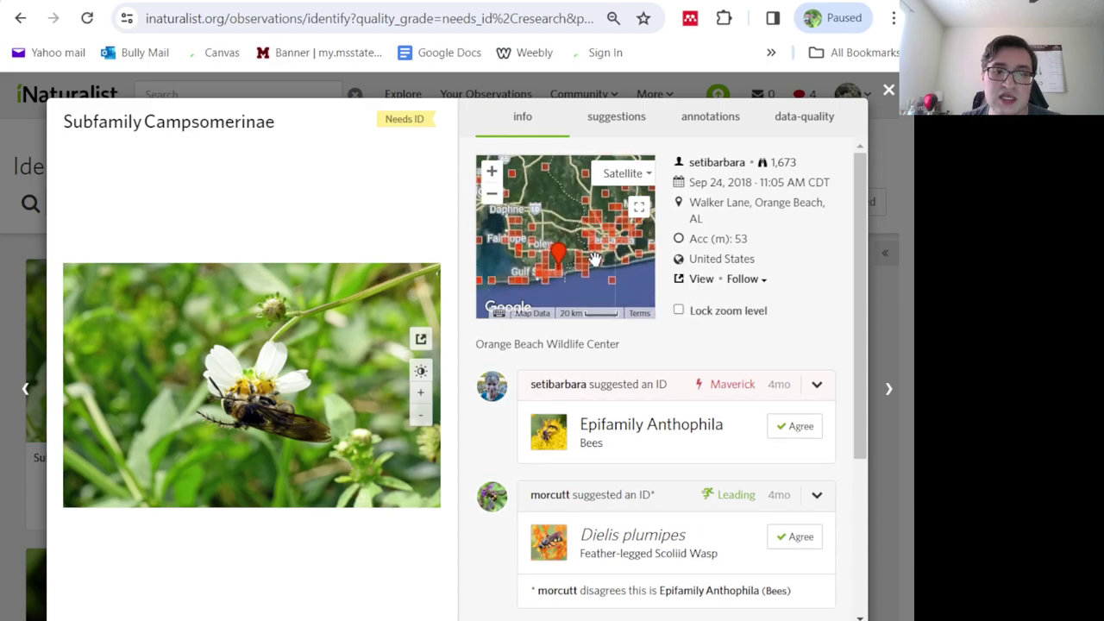
{"action": "scroll", "coordinate": [578, 259], "scroll_direction": "up", "scroll_amount": 2}
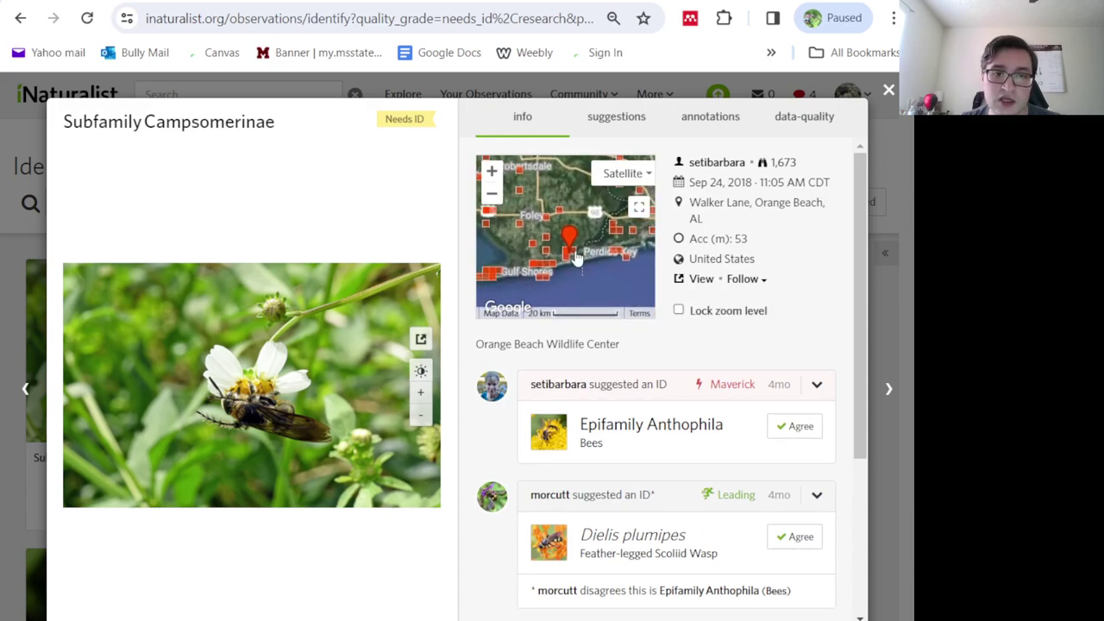
{"action": "left_click", "coordinate": [573, 260]}
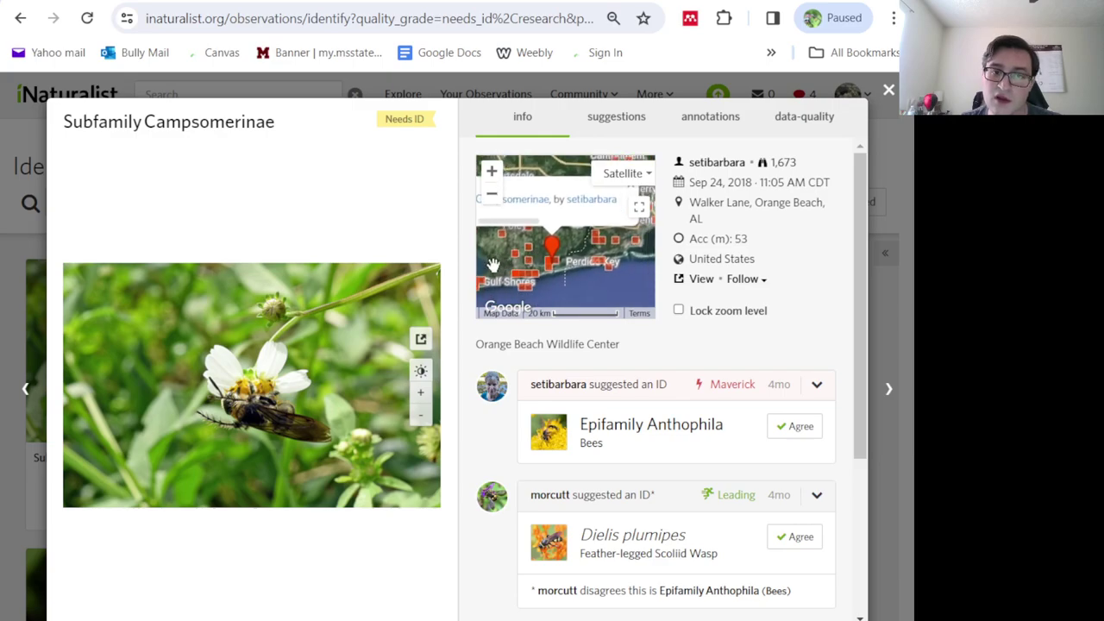
{"action": "left_click_drag", "start_coordinate": [524, 278], "coordinate": [455, 290]}
{"action": "scroll", "coordinate": [596, 229], "scroll_direction": "down", "scroll_amount": 2}
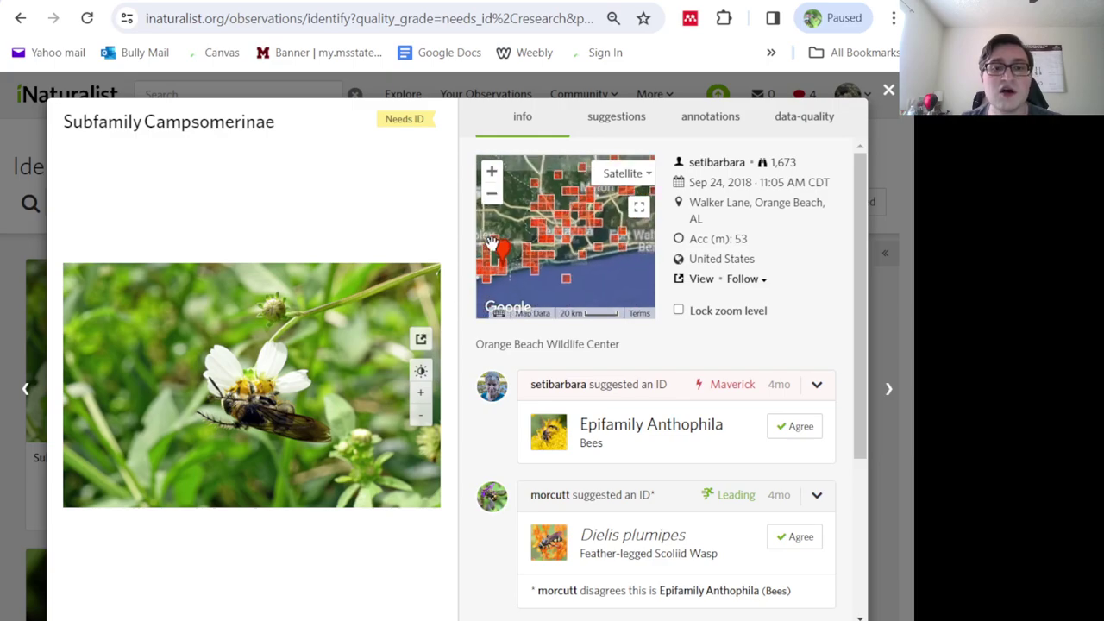
{"action": "left_click", "coordinate": [579, 244]}
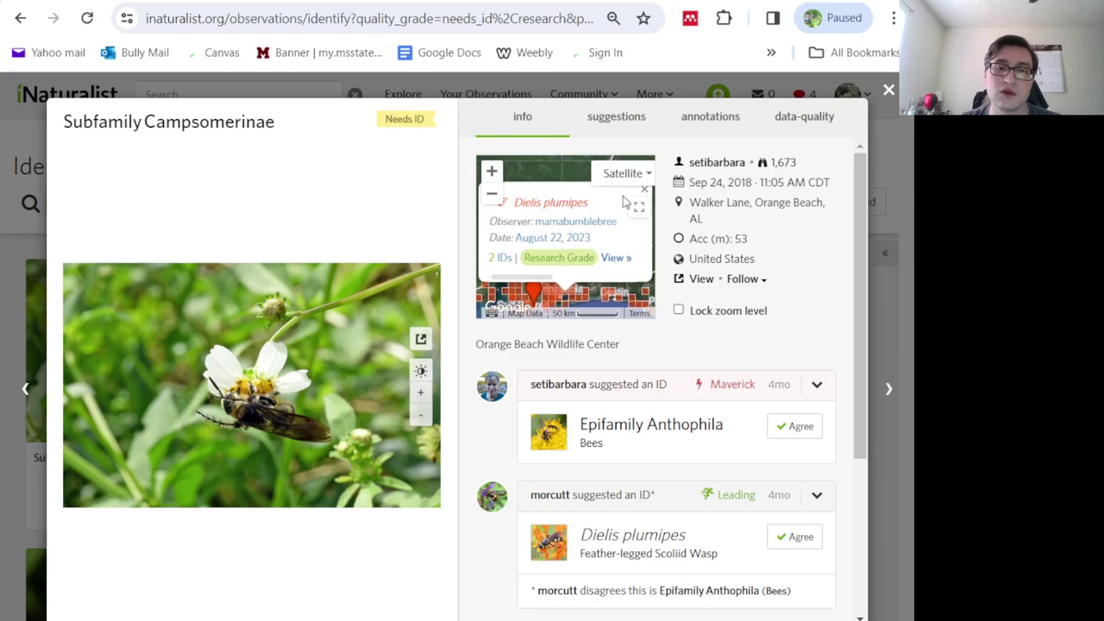
{"action": "left_click", "coordinate": [890, 390]}
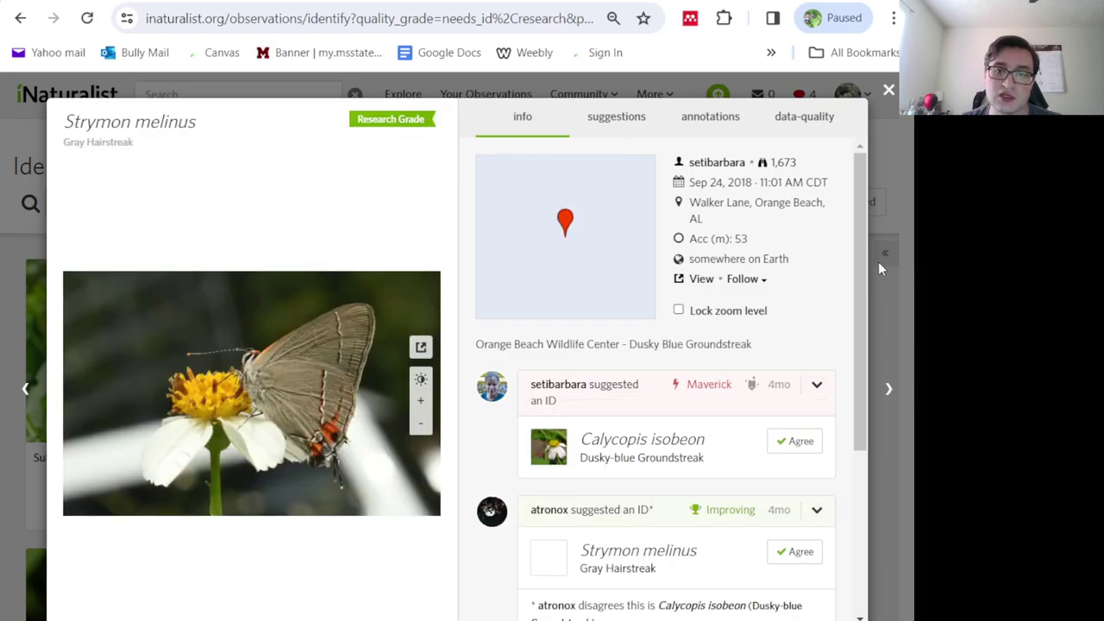
{"action": "left_click", "coordinate": [889, 91]}
{"action": "scroll", "coordinate": [468, 422], "scroll_direction": "down", "scroll_amount": 12}
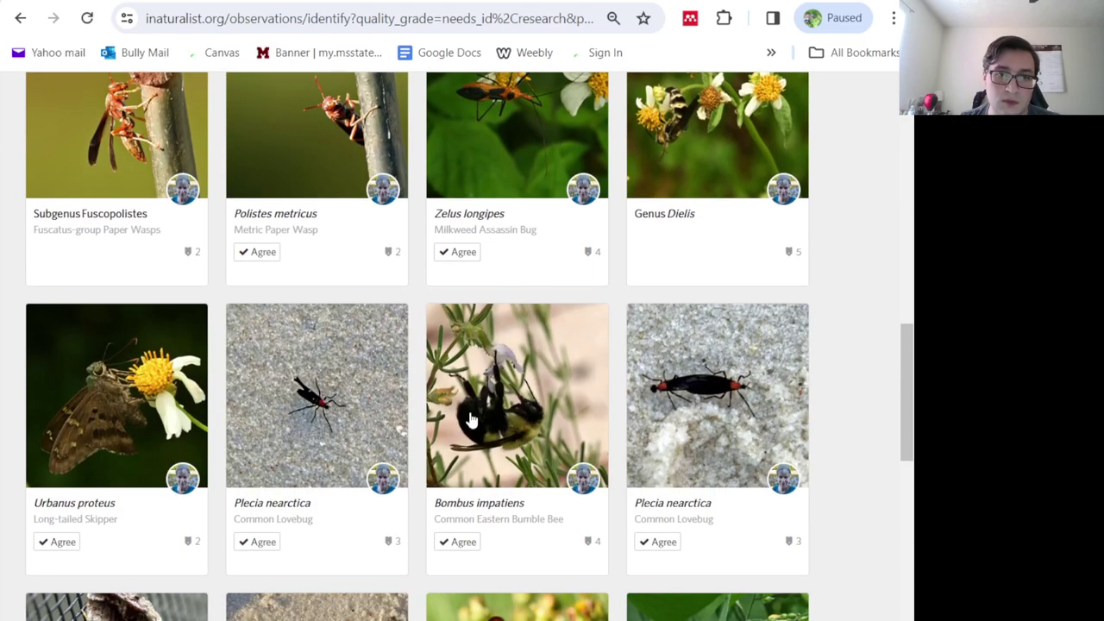
- Open the Zelus longipes observation and add it to Pollinator Associations with Bidens alba
{"action": "scroll", "coordinate": [470, 420], "scroll_direction": "up", "scroll_amount": 2}
{"action": "left_click", "coordinate": [503, 380]}
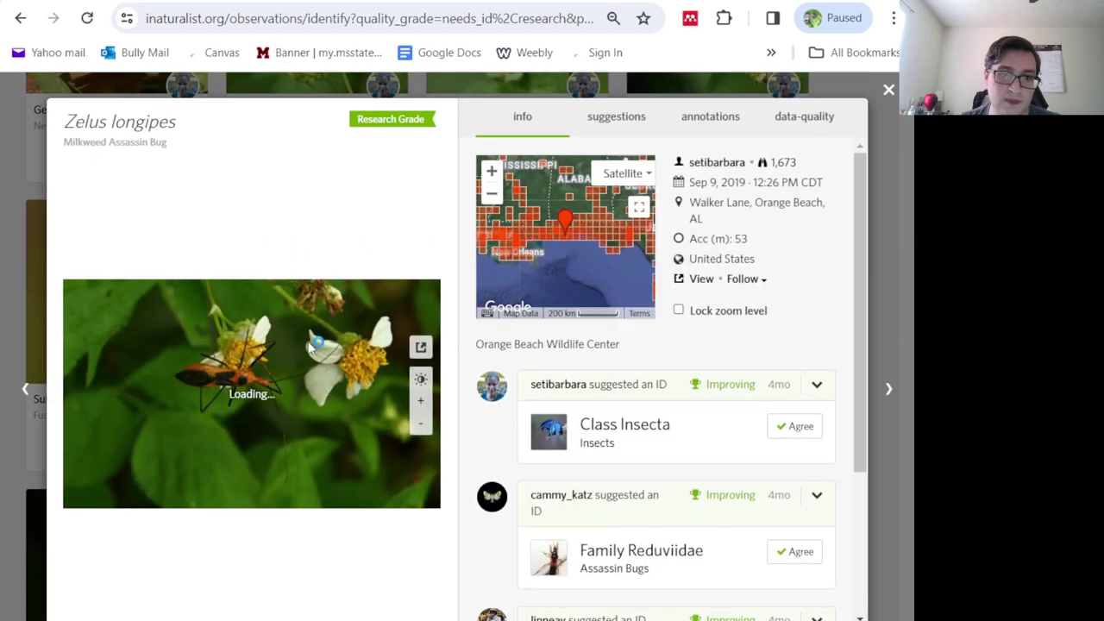
{"action": "left_click", "coordinate": [276, 363]}
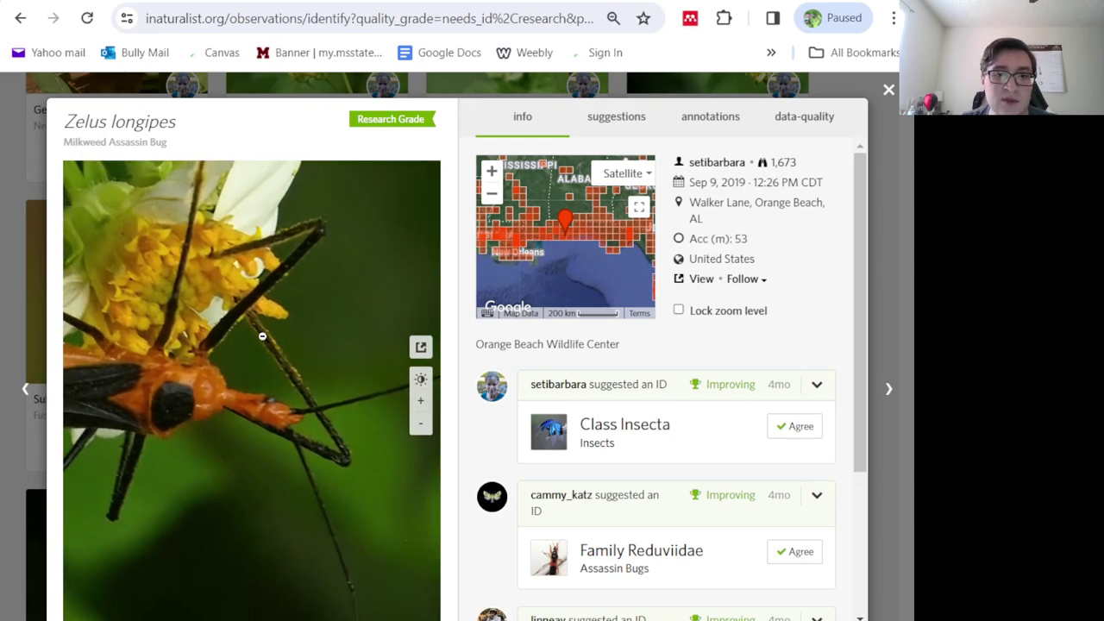
{"action": "left_click", "coordinate": [713, 120]}
{"action": "left_click", "coordinate": [530, 425]}
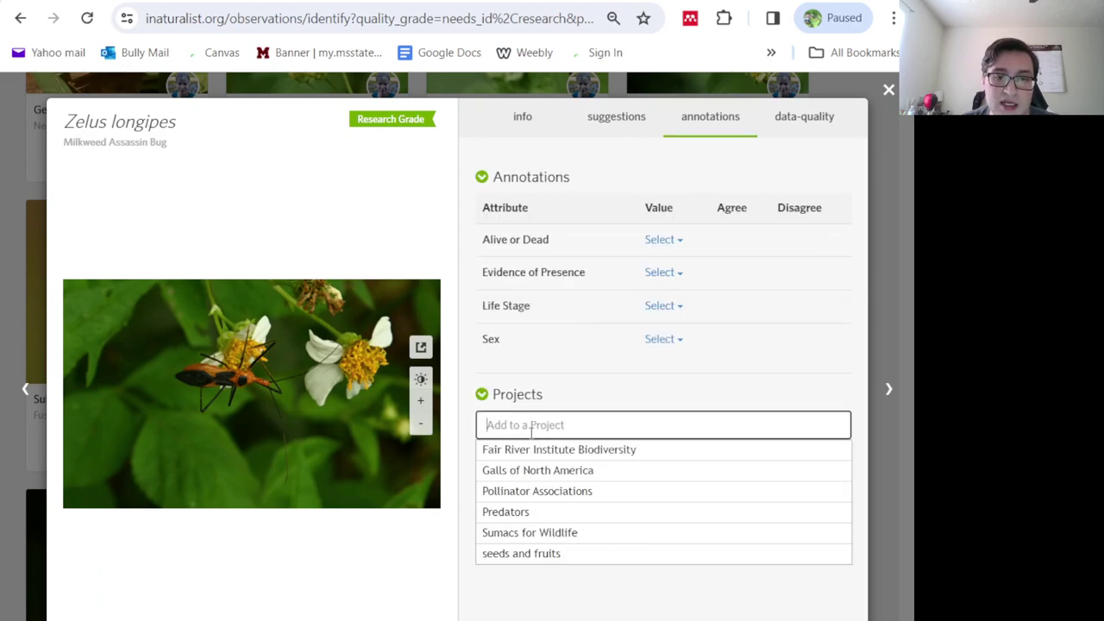
{"action": "left_click", "coordinate": [496, 492]}
{"action": "left_click", "coordinate": [355, 225]}
{"action": "type", "text": "bidens al"}
{"action": "left_click", "coordinate": [360, 254]}
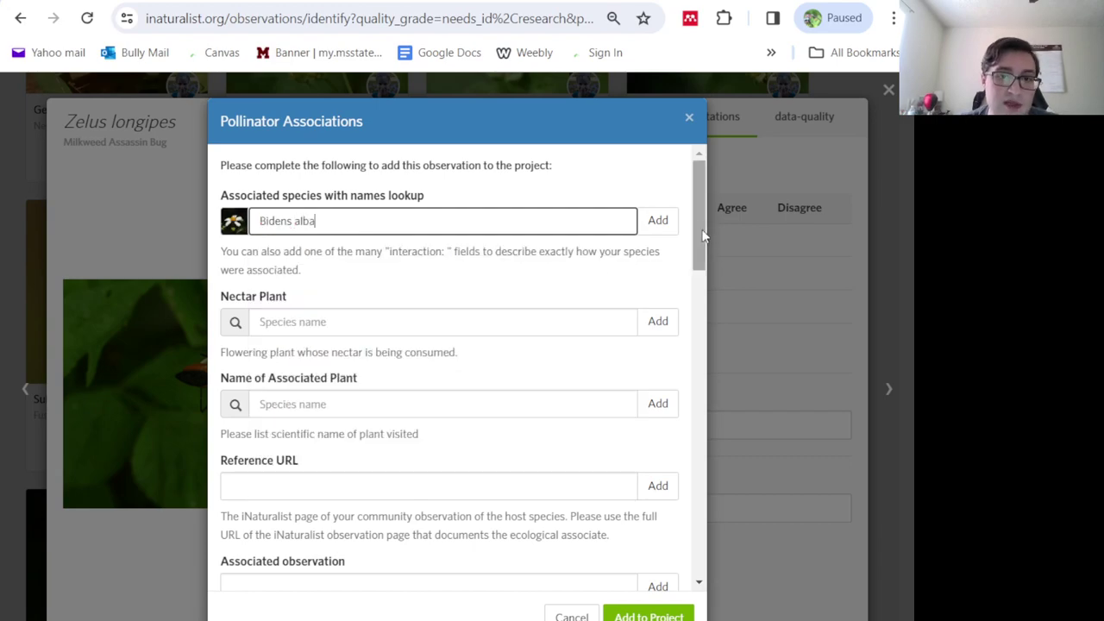
{"action": "left_click", "coordinate": [658, 221]}
- Record Proboscis Inserted as No and Pollen on insect as yes, then submit
{"action": "scroll", "coordinate": [434, 343], "scroll_direction": "down", "scroll_amount": 4}
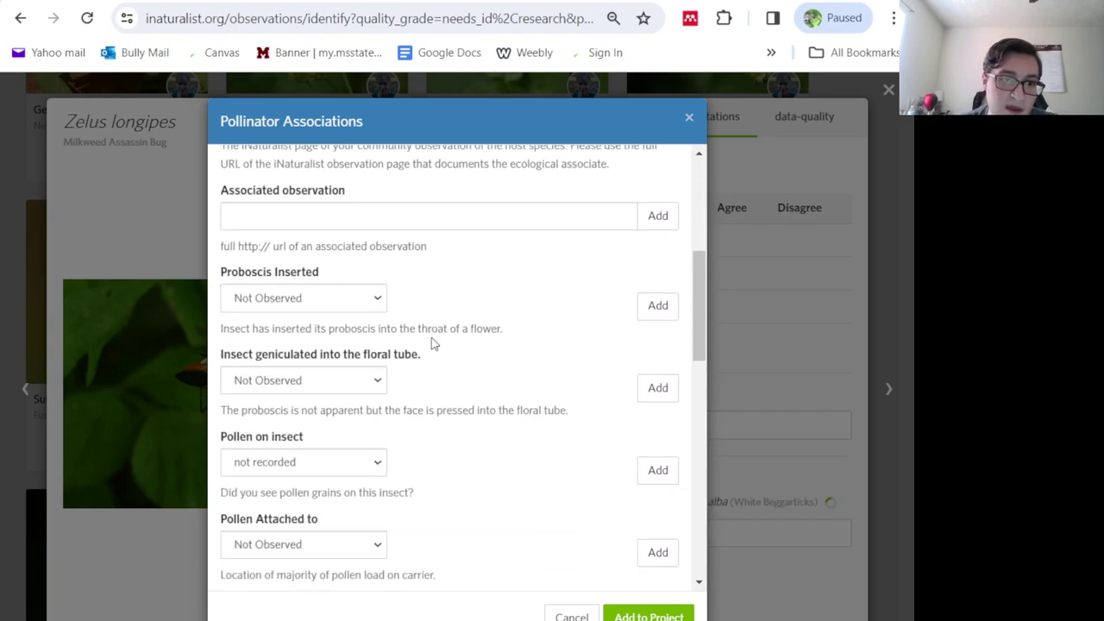
{"action": "left_click", "coordinate": [337, 302]}
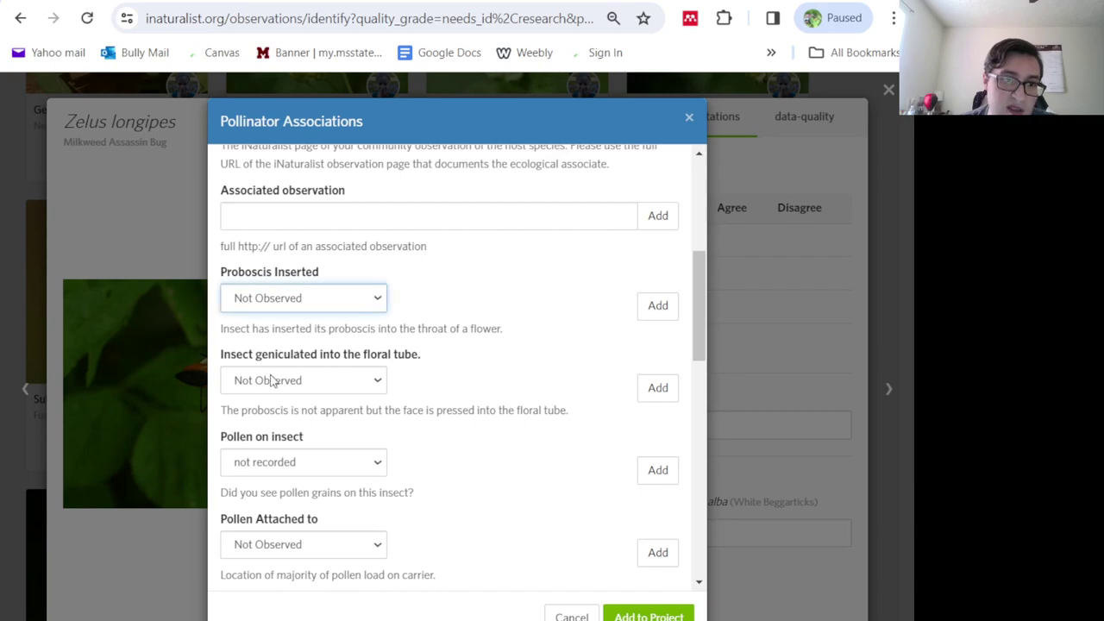
{"action": "left_click", "coordinate": [270, 383]}
{"action": "left_click", "coordinate": [657, 306]}
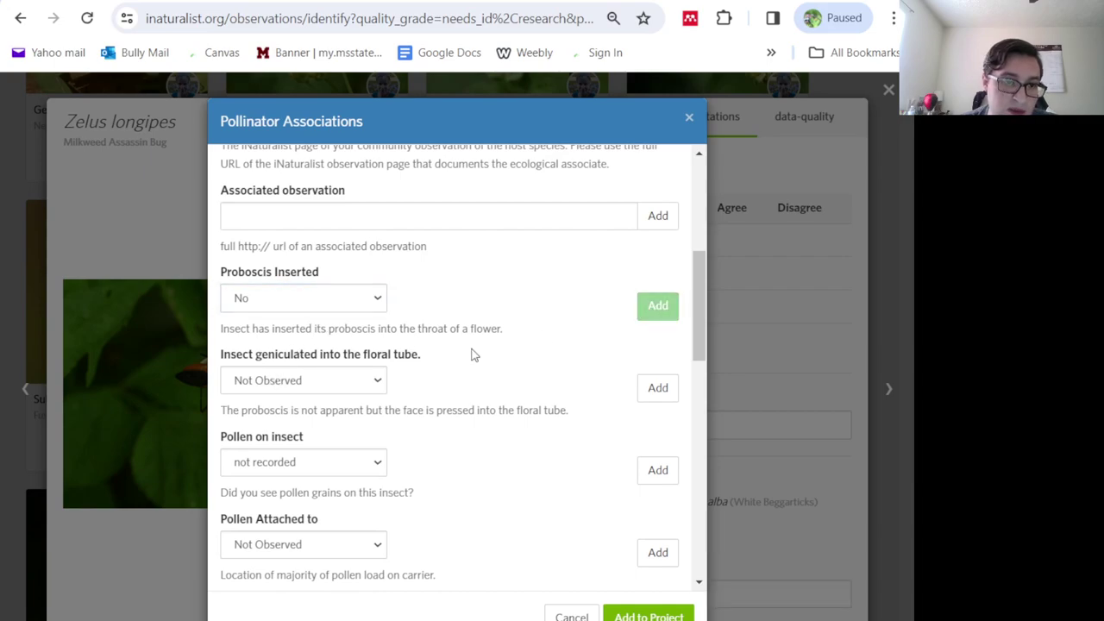
{"action": "scroll", "coordinate": [466, 353], "scroll_direction": "down", "scroll_amount": 1}
{"action": "left_click", "coordinate": [326, 378]}
{"action": "left_click", "coordinate": [302, 404]}
{"action": "left_click", "coordinate": [649, 385]}
{"action": "left_click", "coordinate": [314, 462]}
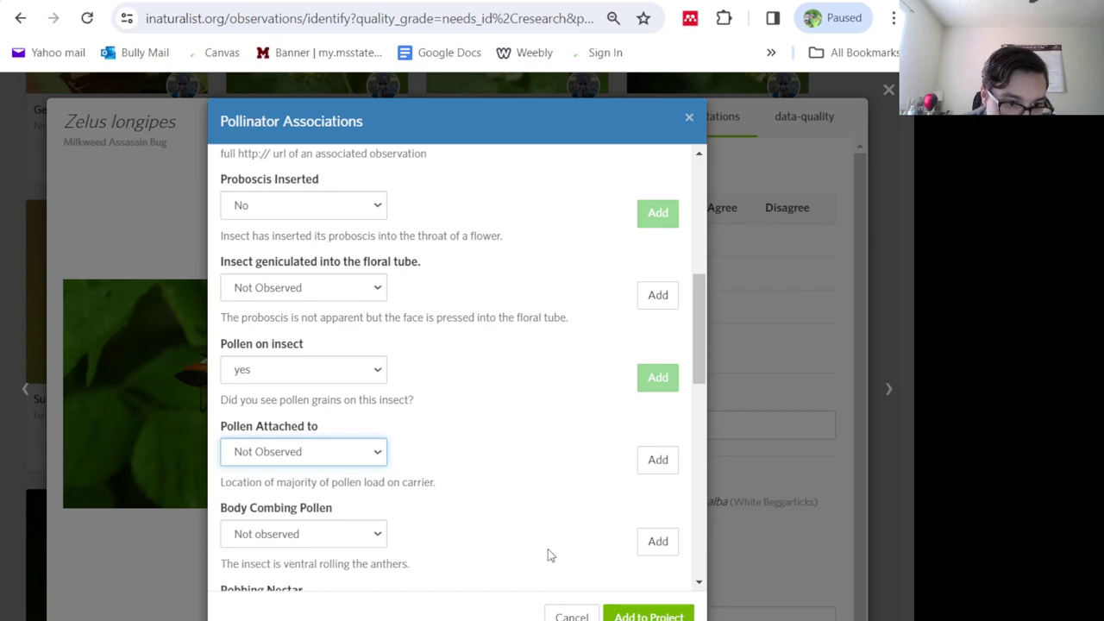
{"action": "left_click", "coordinate": [651, 618]}
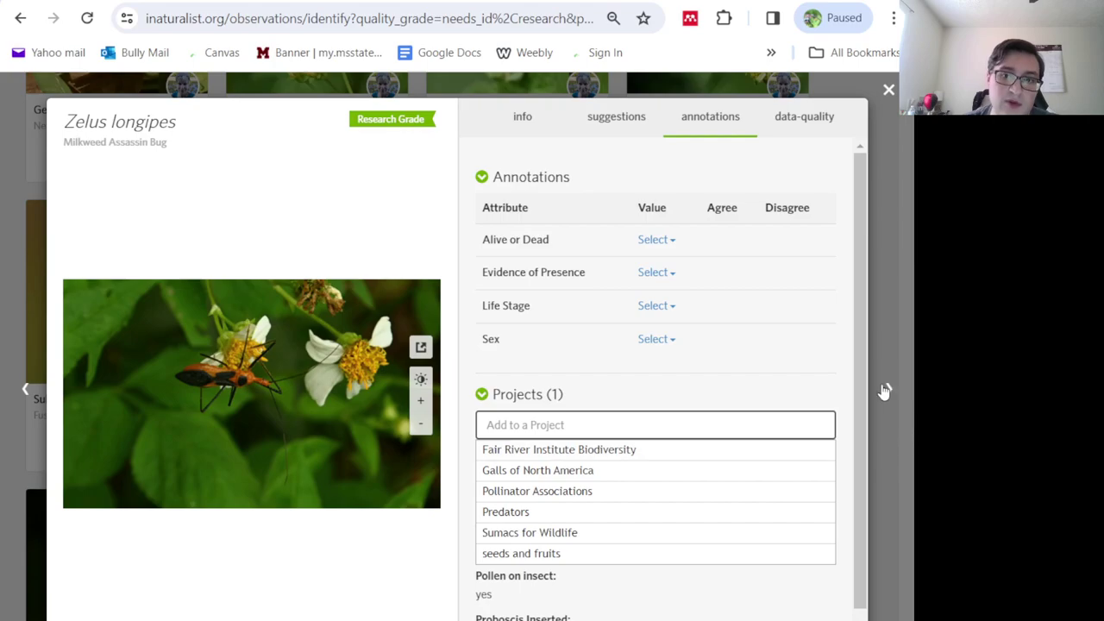
- Return to the grid, open the Gulf Fritillary observation and zoom into its photo
{"action": "left_click", "coordinate": [888, 90]}
{"action": "scroll", "coordinate": [618, 457], "scroll_direction": "down", "scroll_amount": 7}
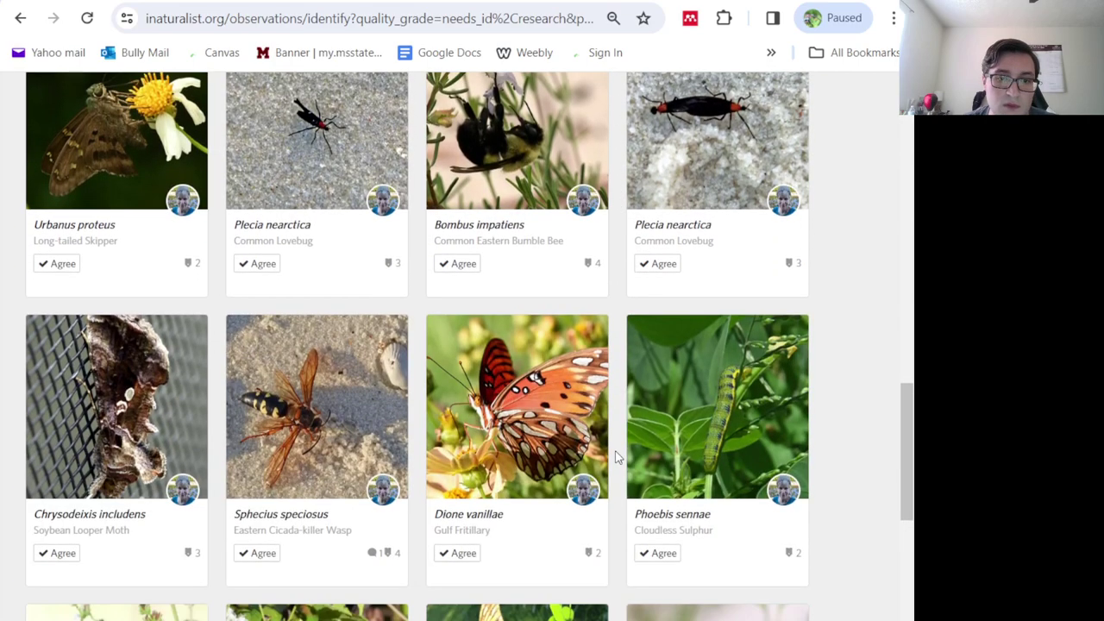
{"action": "scroll", "coordinate": [617, 457], "scroll_direction": "down", "scroll_amount": 1}
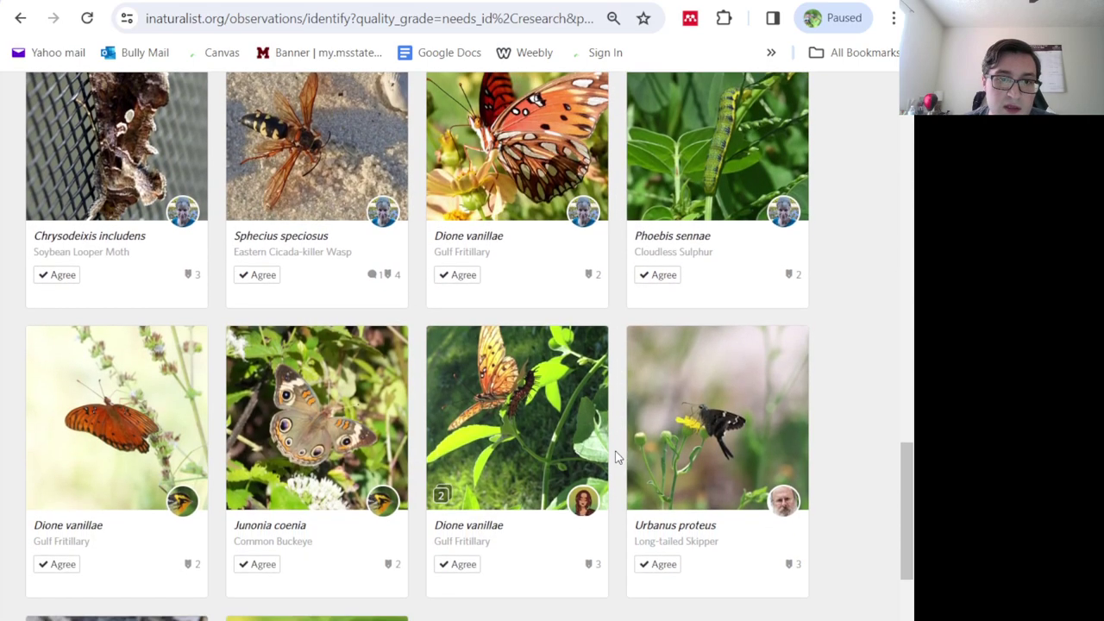
{"action": "scroll", "coordinate": [616, 456], "scroll_direction": "up", "scroll_amount": 2}
{"action": "left_click", "coordinate": [549, 255]}
{"action": "left_click", "coordinate": [250, 483]}
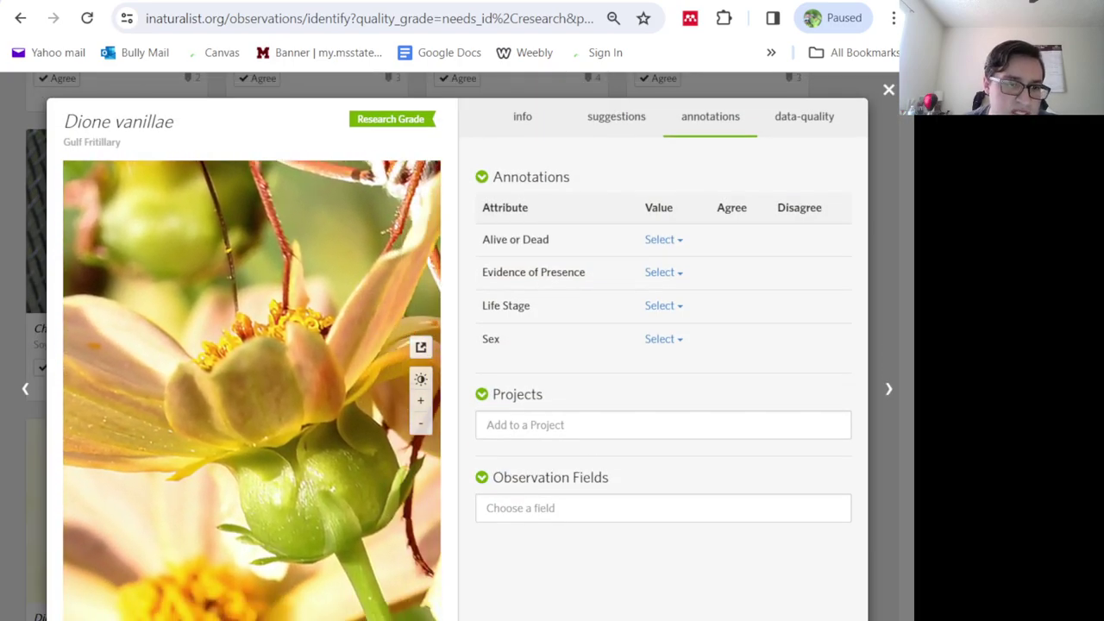
- Add it to Pollinator Associations with Zinnia elegans as the associated species
{"action": "left_click", "coordinate": [560, 427]}
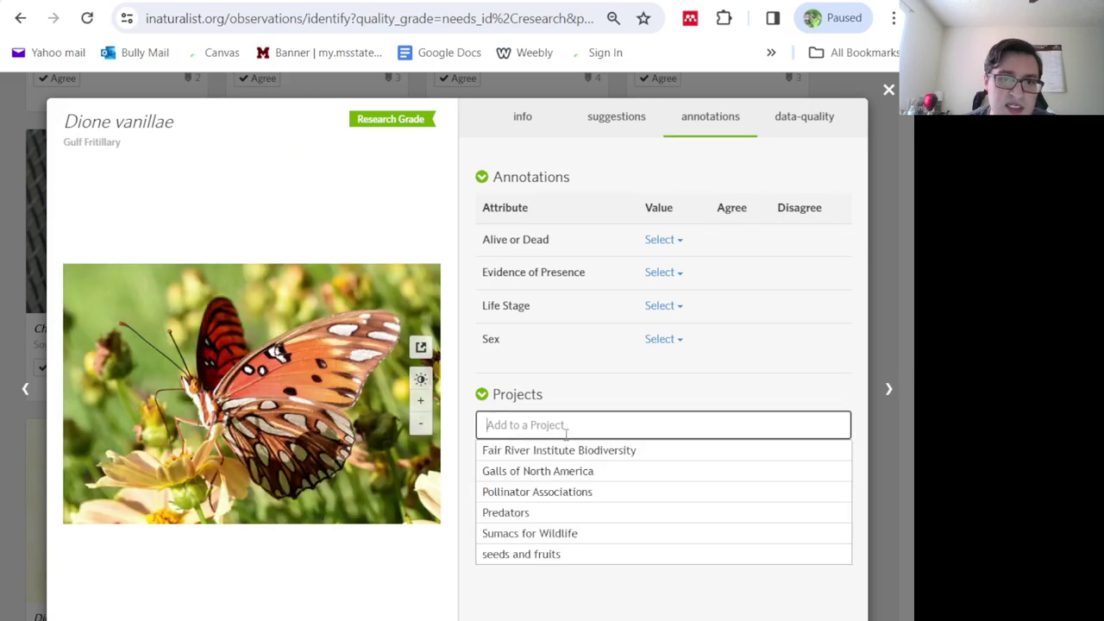
{"action": "left_click", "coordinate": [544, 493]}
{"action": "left_click", "coordinate": [450, 223]}
{"action": "type", "text": "z"}
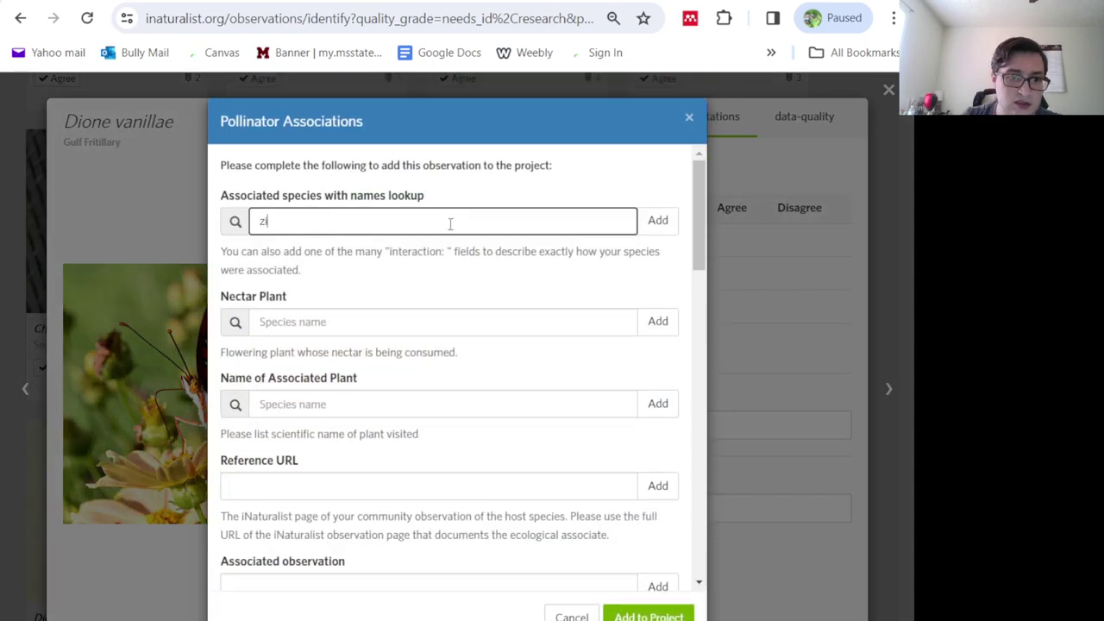
{"action": "type", "text": "innia el"}
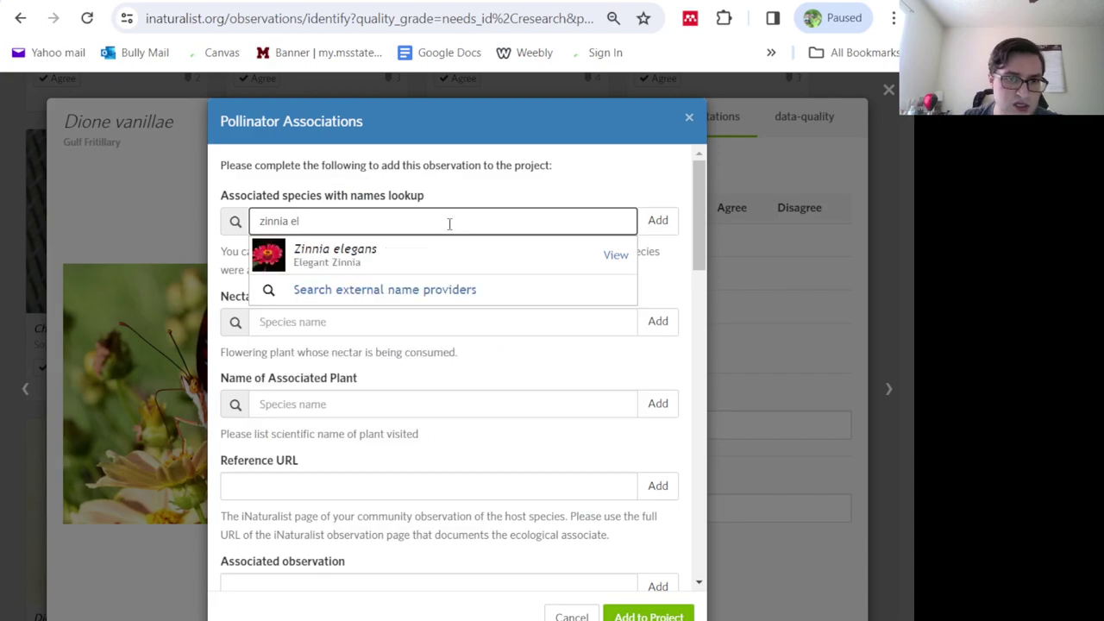
{"action": "left_click", "coordinate": [499, 249]}
{"action": "left_click", "coordinate": [657, 221]}
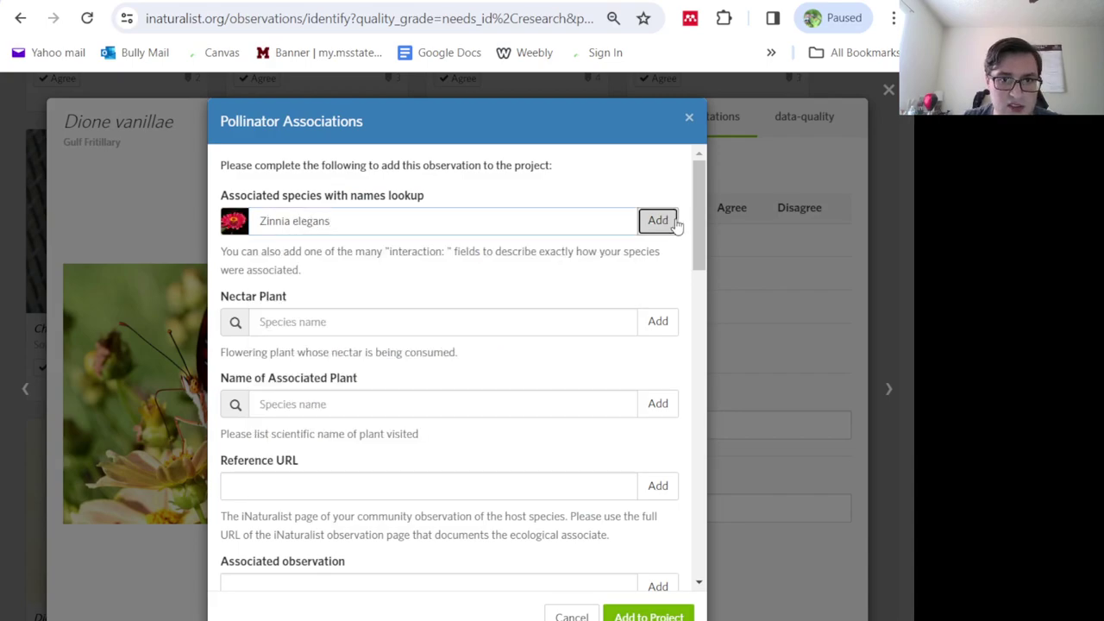
{"action": "left_click", "coordinate": [664, 616]}
- Comment 'Do you remember what flower this was visiting' and return to the grid
{"action": "left_click", "coordinate": [520, 129]}
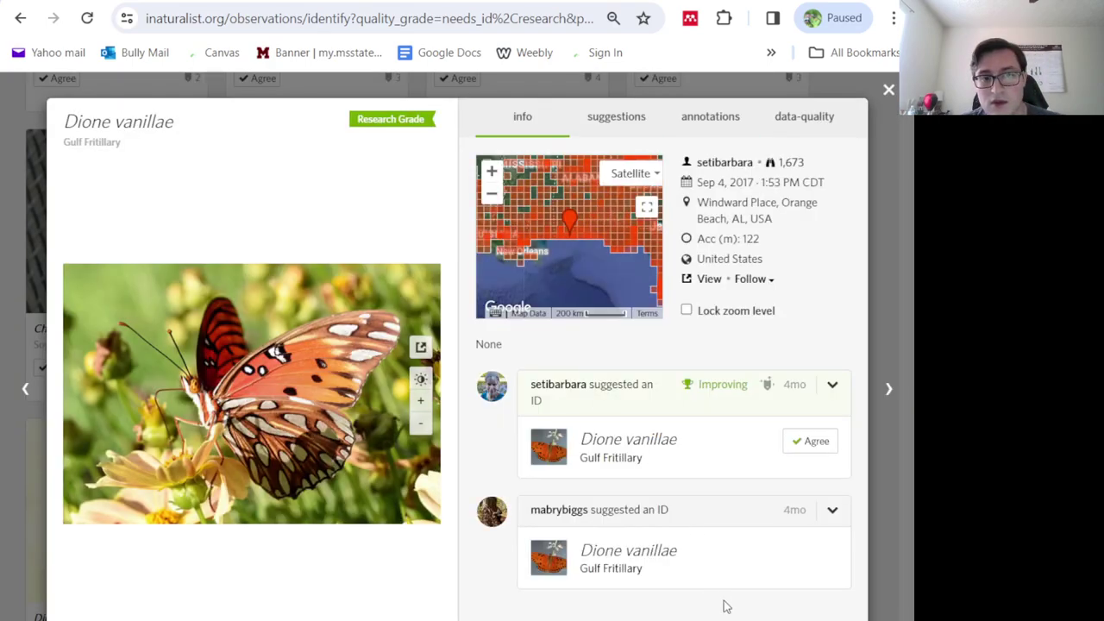
{"action": "key", "text": "c"}
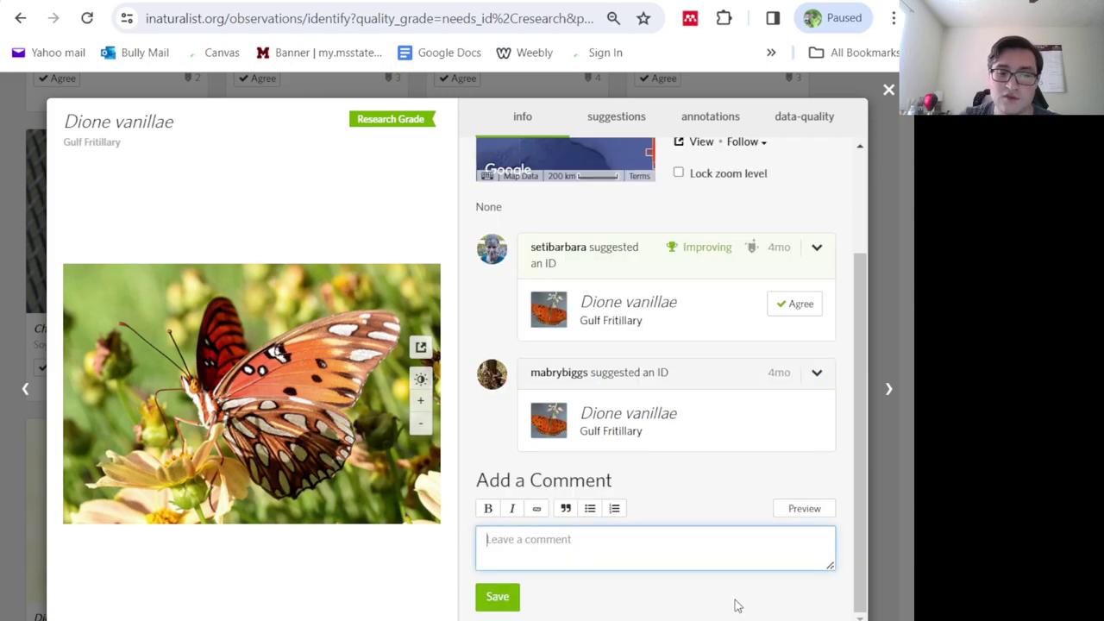
{"action": "type", "text": "Do you remember what flower this was visiting?"}
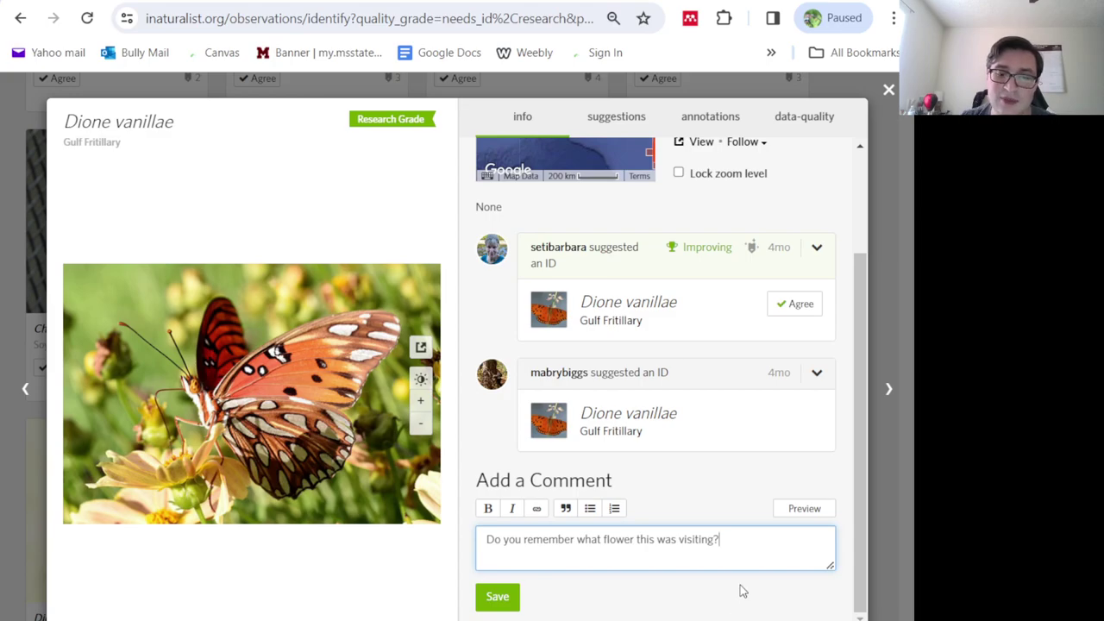
{"action": "left_click", "coordinate": [497, 600]}
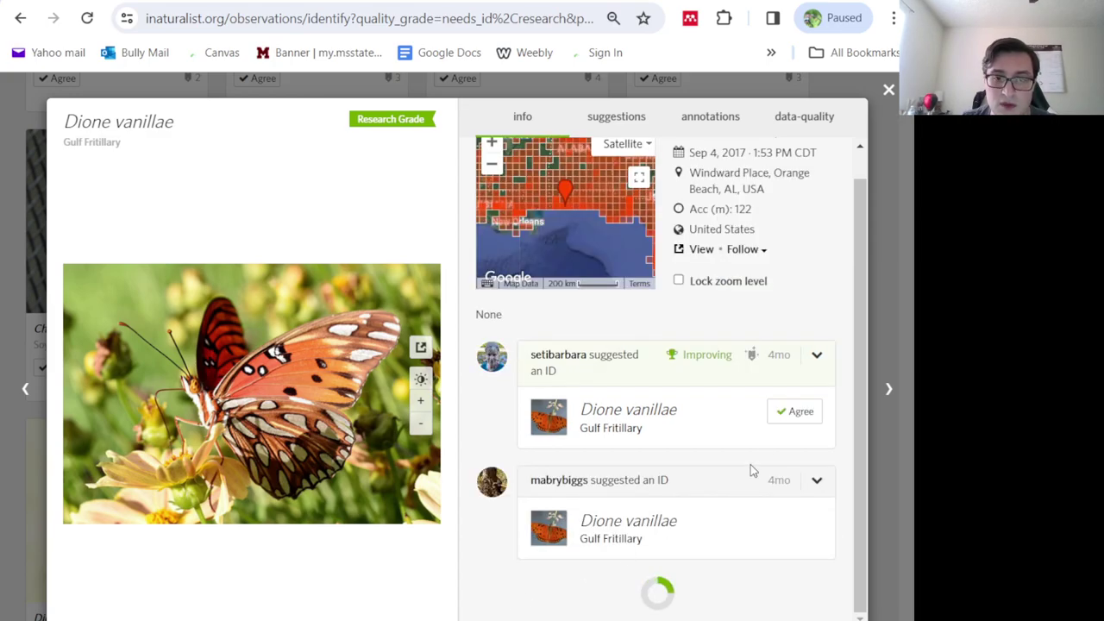
{"action": "key", "text": "Escape"}
{"action": "scroll", "coordinate": [412, 456], "scroll_direction": "down", "scroll_amount": 3}
{"action": "scroll", "coordinate": [412, 462], "scroll_direction": "down", "scroll_amount": 2}
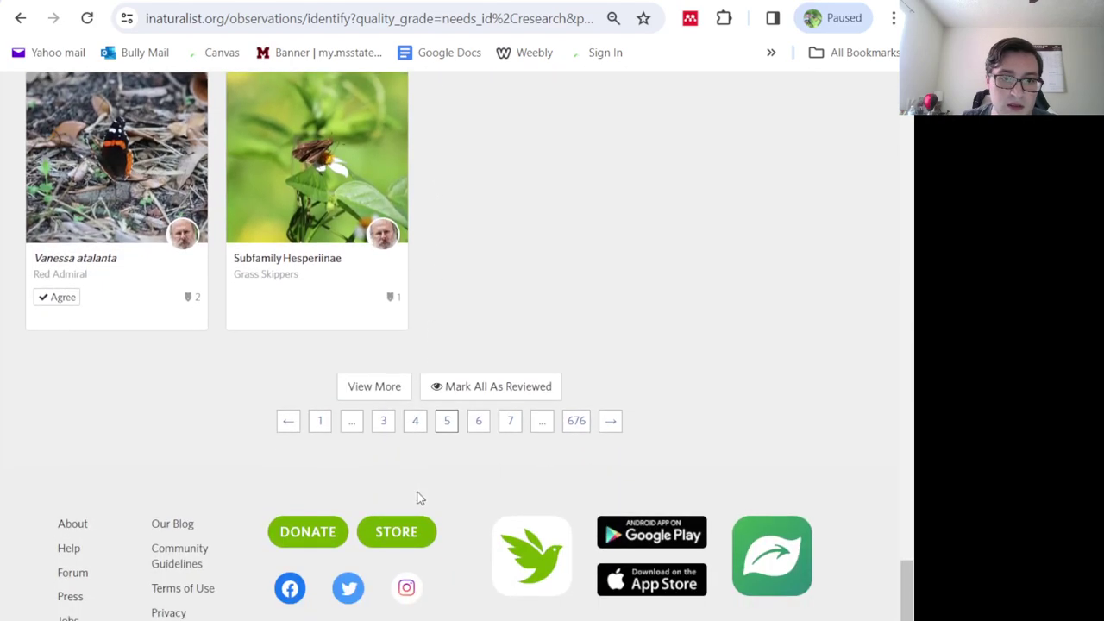
- On page 6, open the Common Eastern Bumble Bee observation's annotations and projects
{"action": "left_click", "coordinate": [479, 421]}
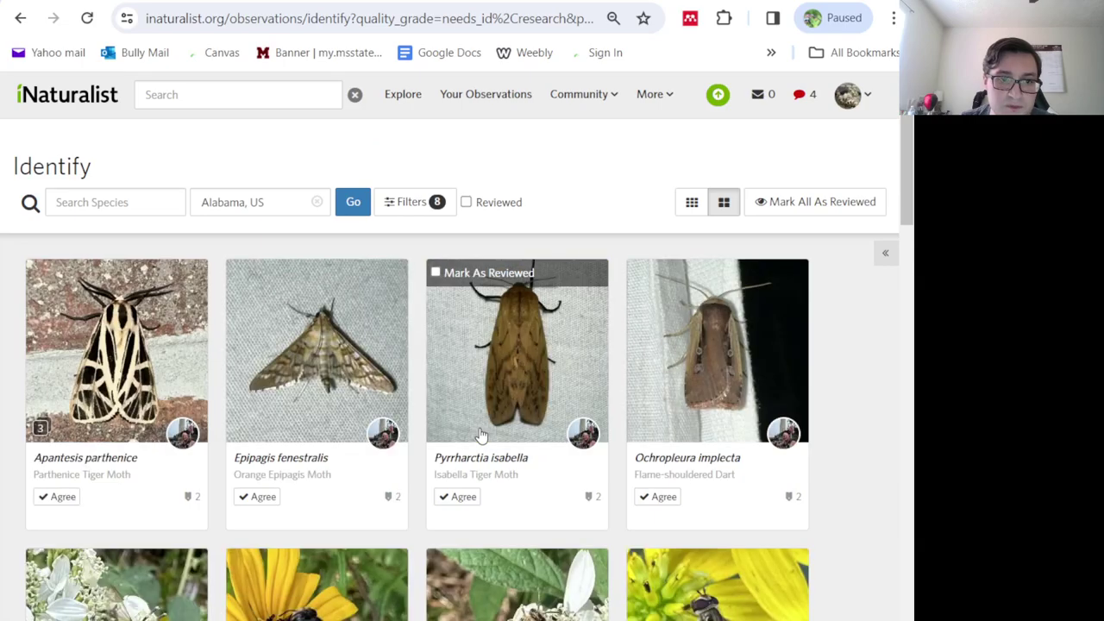
{"action": "scroll", "coordinate": [481, 434], "scroll_direction": "down", "scroll_amount": 1}
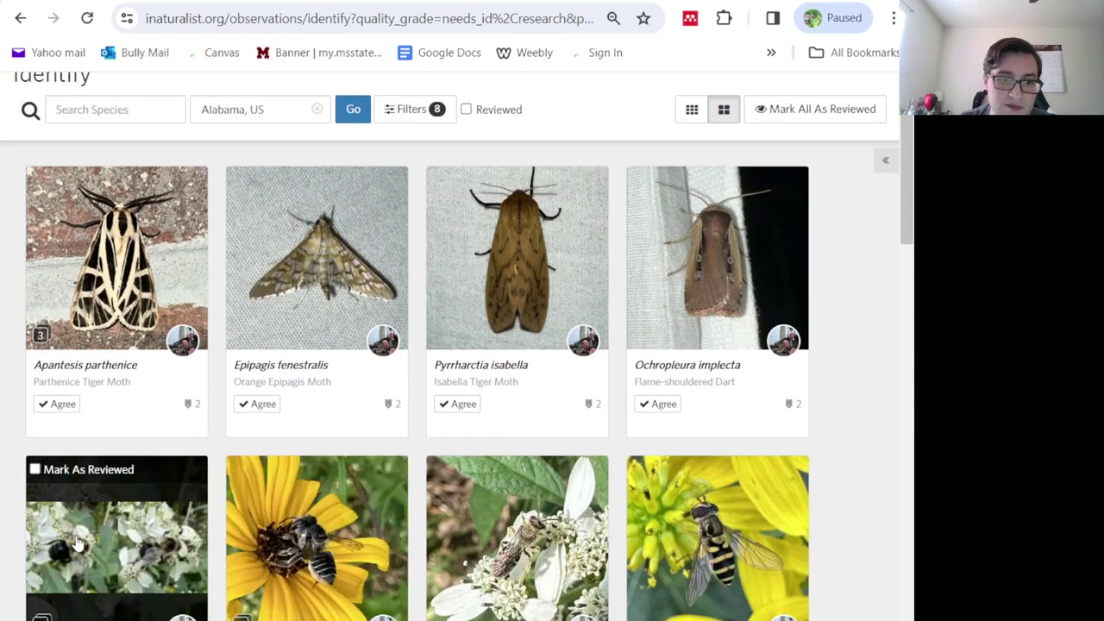
{"action": "left_click", "coordinate": [78, 542]}
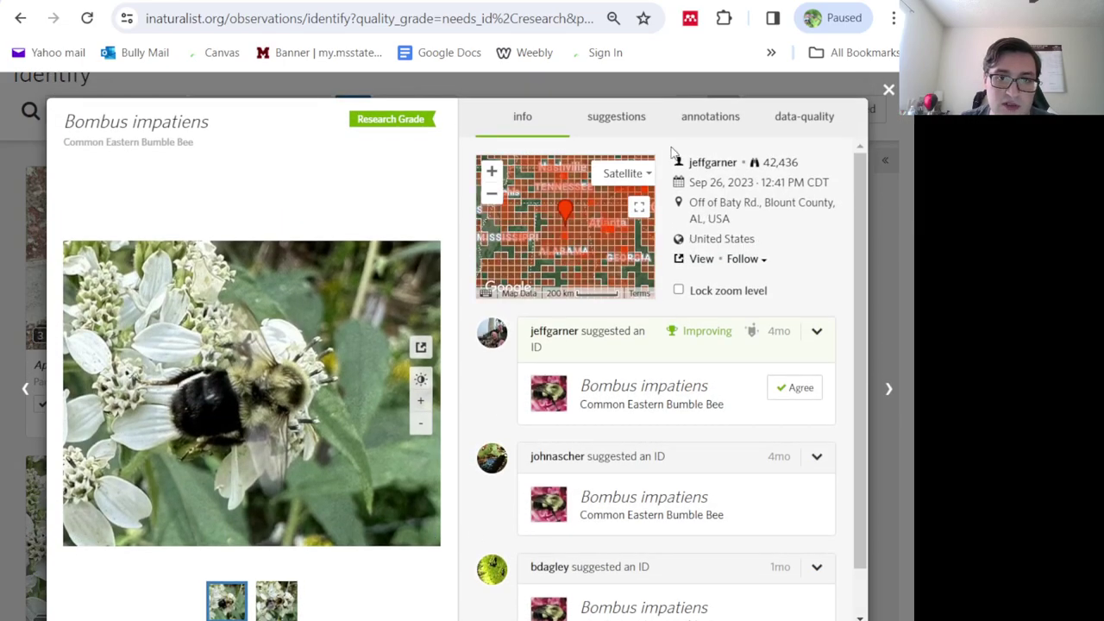
{"action": "left_click", "coordinate": [721, 120]}
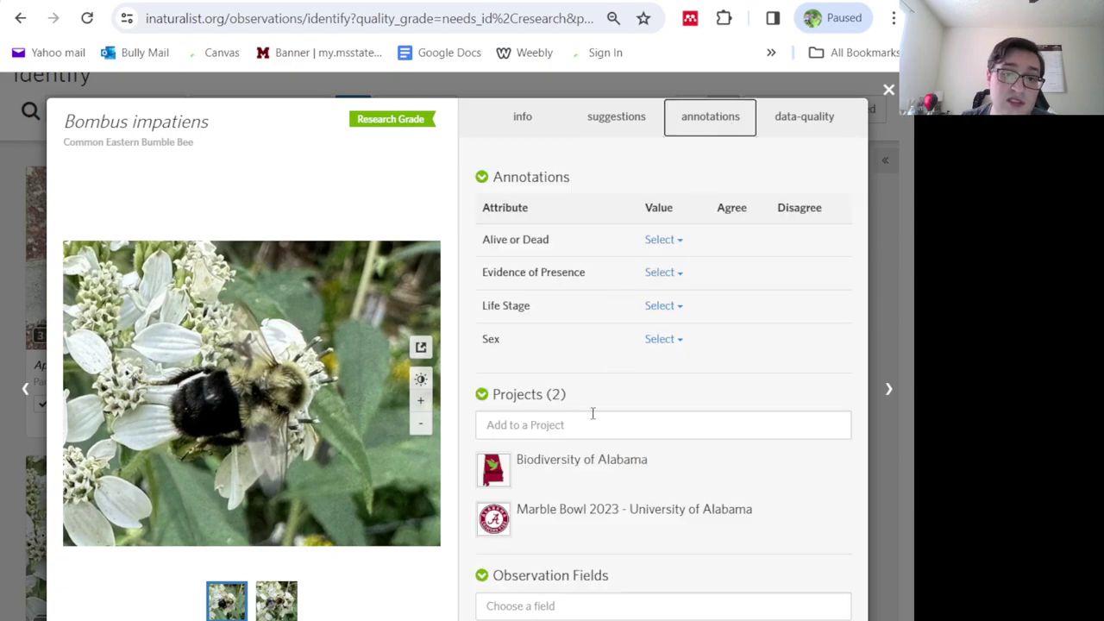
- Add it to Pollinator Associations with Verbesina virginica as the associated species
{"action": "left_click", "coordinate": [593, 425]}
{"action": "left_click", "coordinate": [552, 492]}
{"action": "type", "text": "verbesina vi"}
{"action": "left_click", "coordinate": [414, 252]}
{"action": "left_click", "coordinate": [658, 221]}
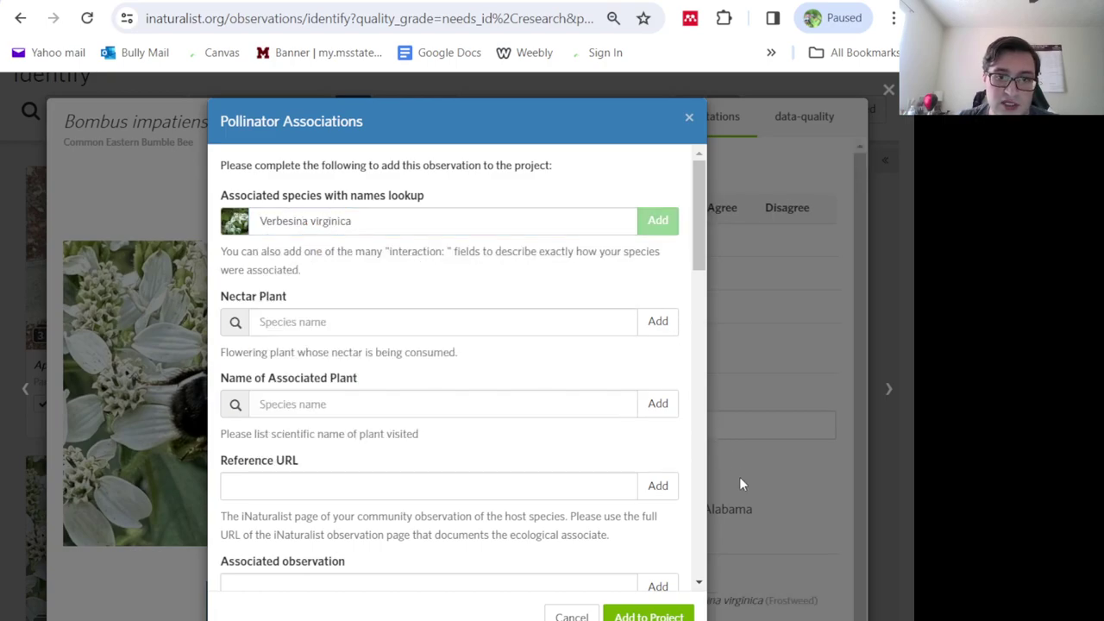
{"action": "left_click", "coordinate": [670, 614]}
{"action": "left_click", "coordinate": [685, 397]}
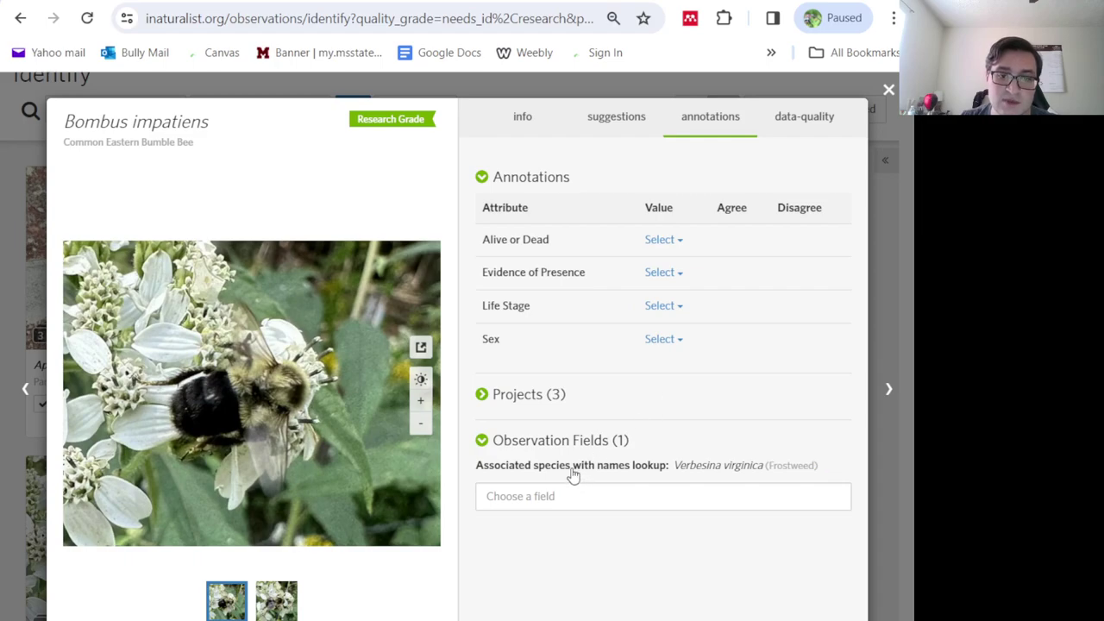
- View all observations with frostweed as associated species, shown as a photo grid
{"action": "left_click", "coordinate": [574, 467]}
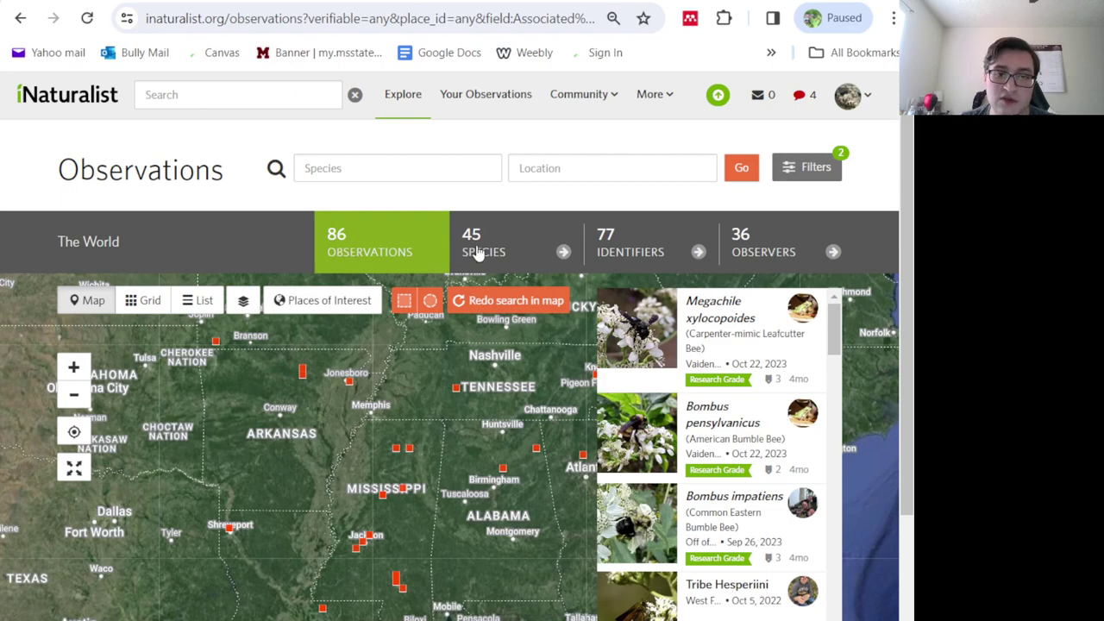
{"action": "left_click", "coordinate": [147, 306]}
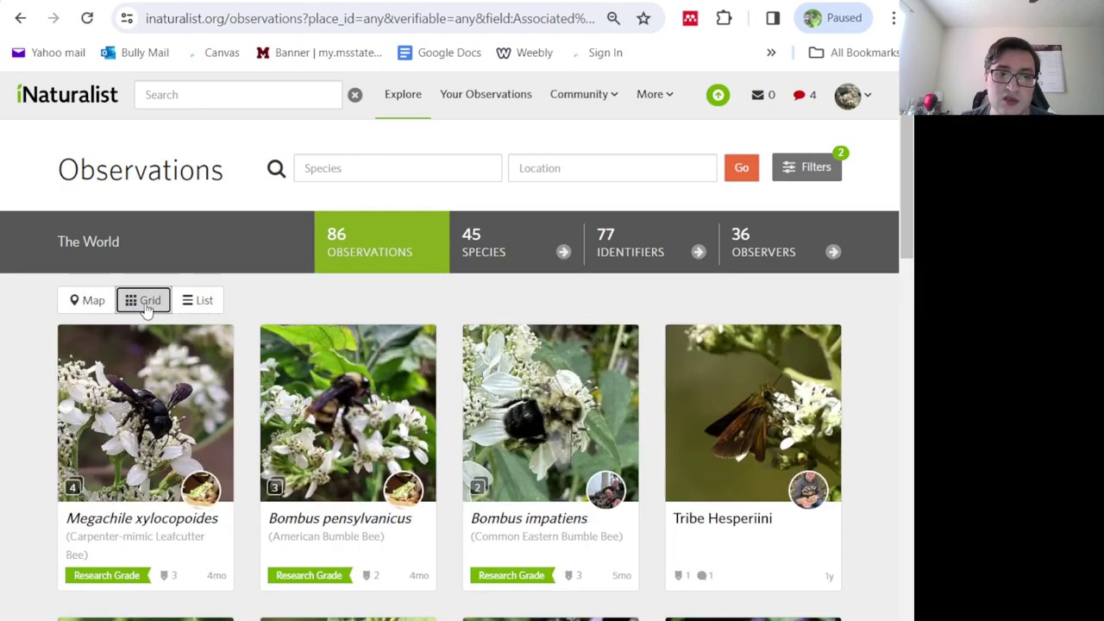
{"action": "scroll", "coordinate": [473, 295], "scroll_direction": "down", "scroll_amount": 1}
{"action": "scroll", "coordinate": [486, 259], "scroll_direction": "up", "scroll_amount": 1}
- Browse the 45 species found with frostweed and open the Large Milkweed Bug's observations
{"action": "left_click", "coordinate": [535, 230]}
{"action": "scroll", "coordinate": [474, 302], "scroll_direction": "down", "scroll_amount": 1}
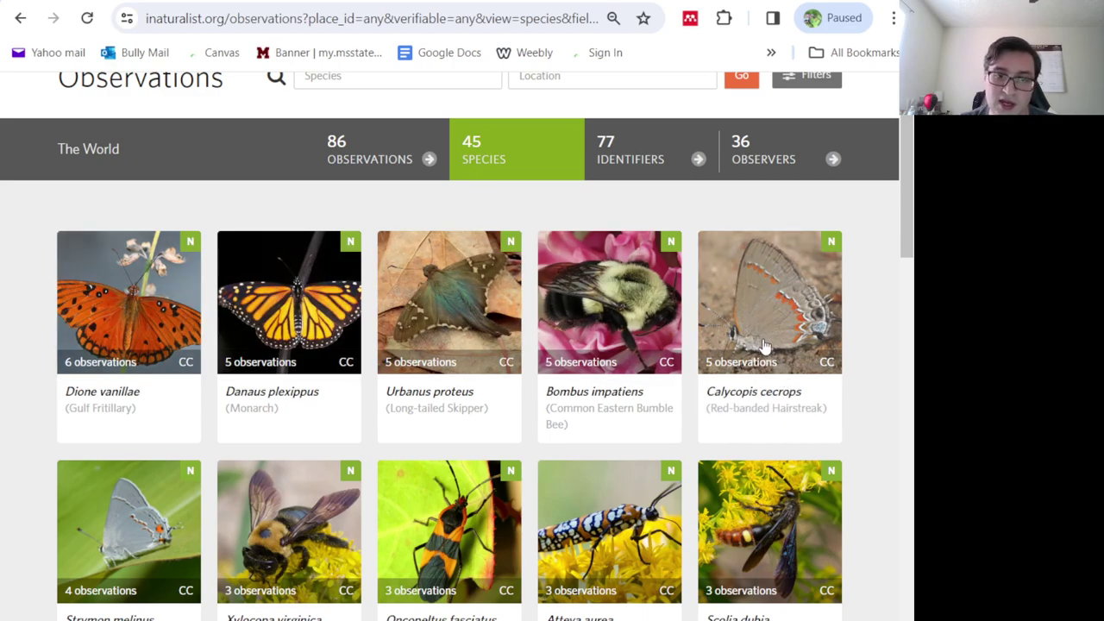
{"action": "scroll", "coordinate": [626, 371], "scroll_direction": "down", "scroll_amount": 1}
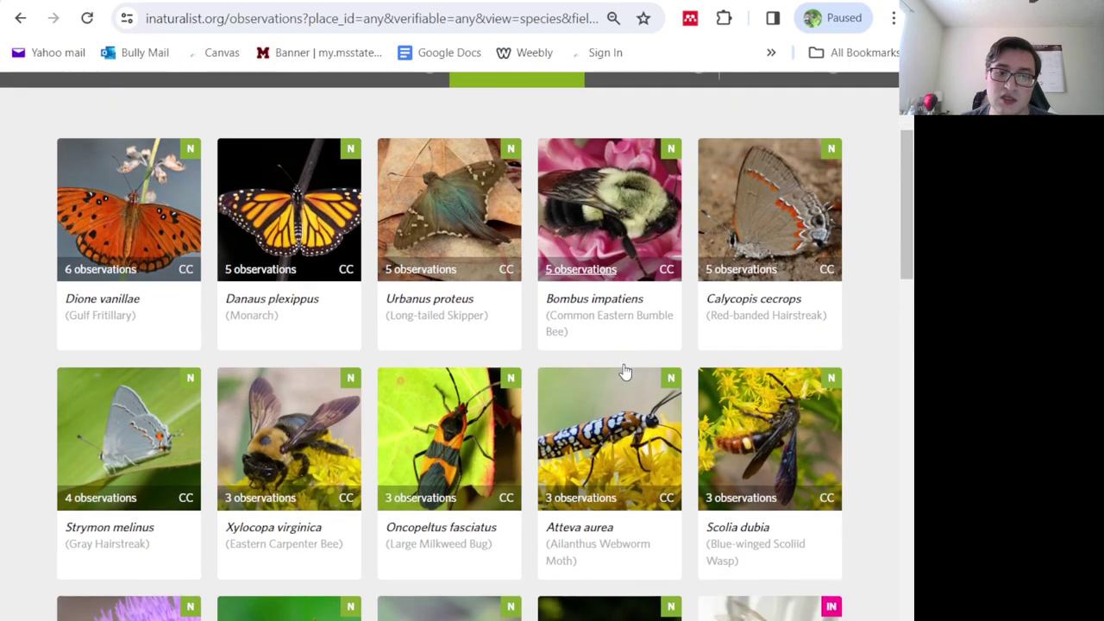
{"action": "scroll", "coordinate": [646, 275], "scroll_direction": "down", "scroll_amount": 1}
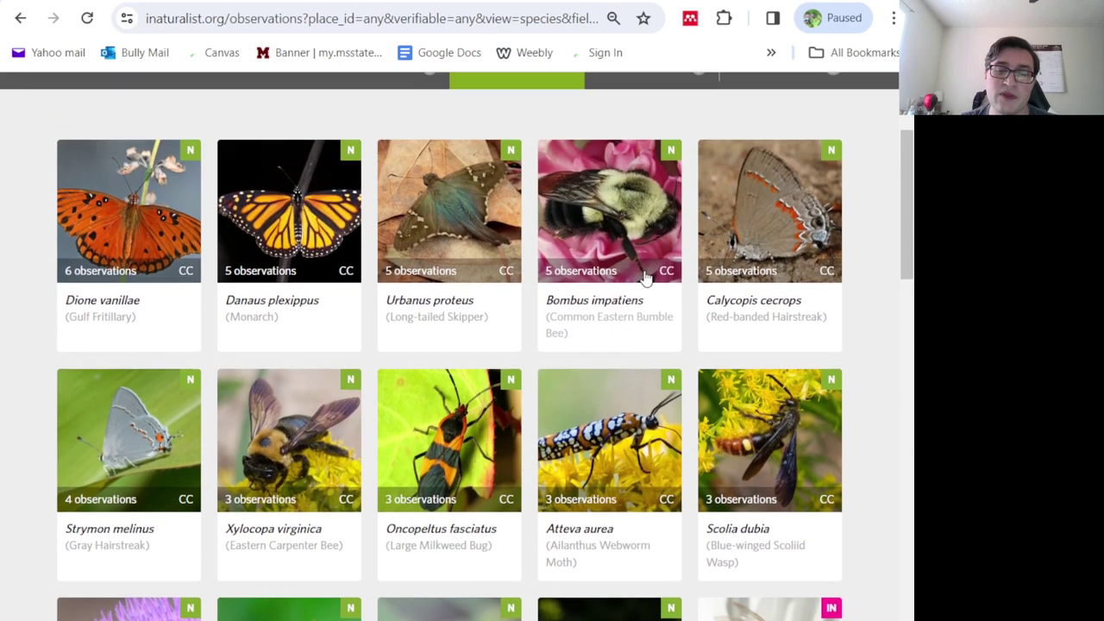
{"action": "scroll", "coordinate": [646, 278], "scroll_direction": "up", "scroll_amount": 1}
{"action": "scroll", "coordinate": [643, 284], "scroll_direction": "down", "scroll_amount": 2}
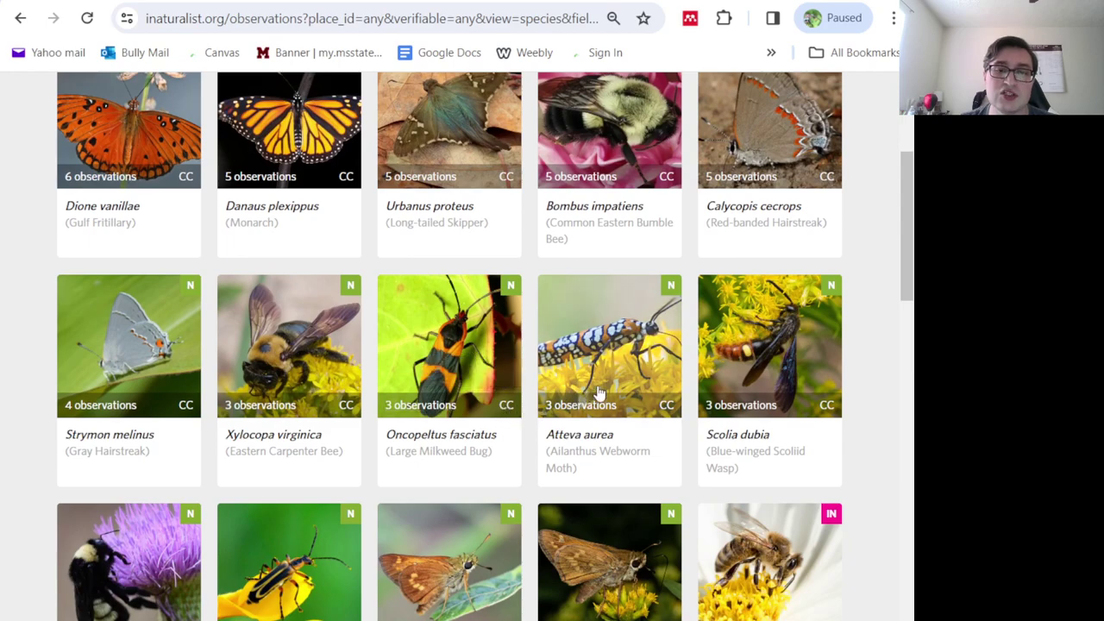
{"action": "scroll", "coordinate": [690, 384], "scroll_direction": "down", "scroll_amount": 1}
{"action": "scroll", "coordinate": [690, 384], "scroll_direction": "down", "scroll_amount": 2}
{"action": "scroll", "coordinate": [682, 382], "scroll_direction": "up", "scroll_amount": 2}
{"action": "left_click", "coordinate": [431, 315]}
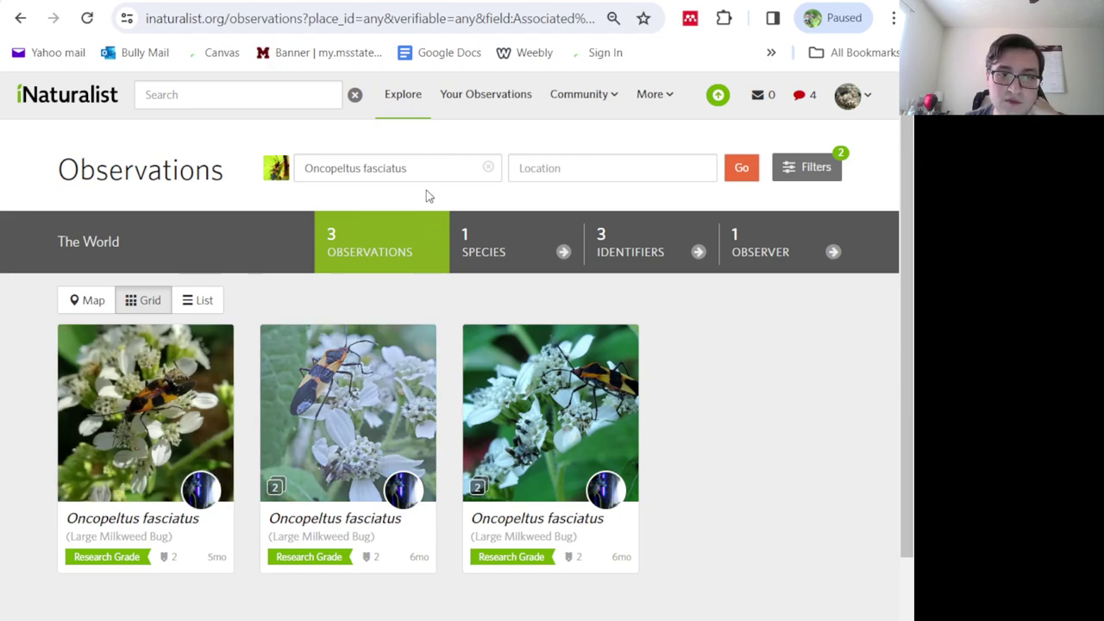
- Open the third Large Milkweed Bug observation and view its second photo
{"action": "left_click", "coordinate": [518, 427]}
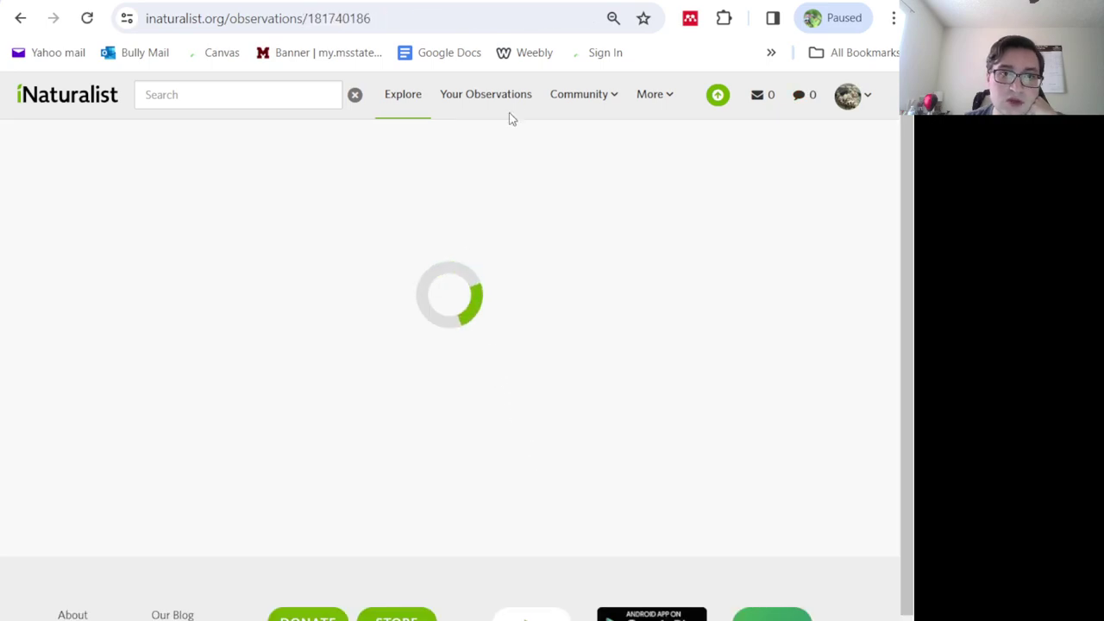
{"action": "scroll", "coordinate": [297, 395], "scroll_direction": "down", "scroll_amount": 2}
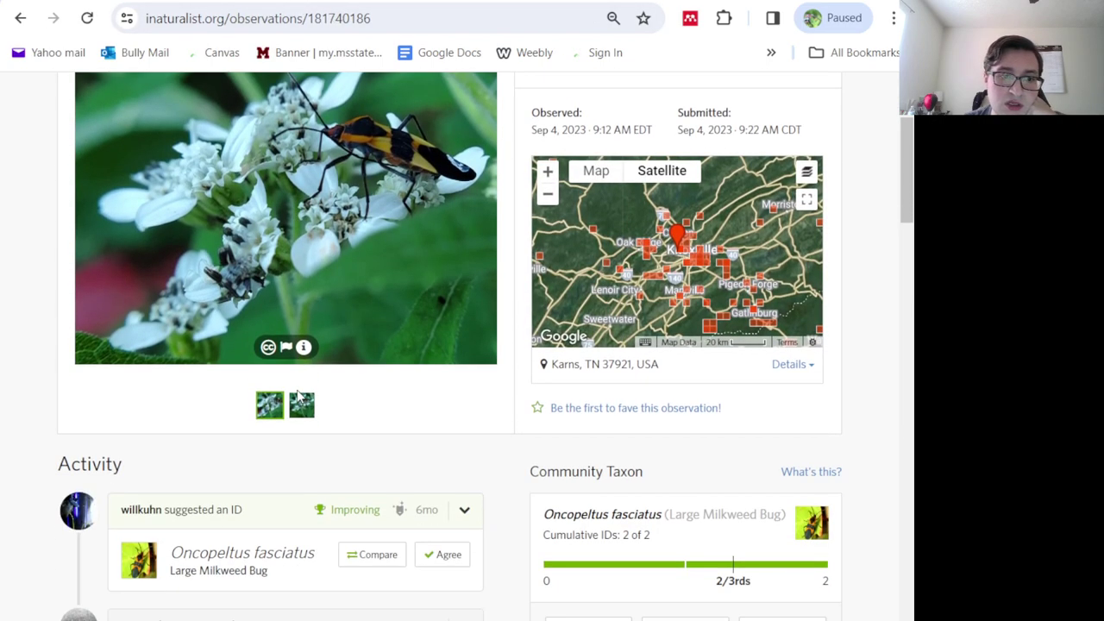
{"action": "left_click", "coordinate": [302, 406]}
{"action": "scroll", "coordinate": [303, 414], "scroll_direction": "down", "scroll_amount": 3}
{"action": "scroll", "coordinate": [342, 384], "scroll_direction": "up", "scroll_amount": 3}
- Switch through the other Large Milkweed Bug observations, ending on the Karns, TN one
{"action": "left_click", "coordinate": [447, 5]}
{"action": "scroll", "coordinate": [312, 365], "scroll_direction": "down", "scroll_amount": 3}
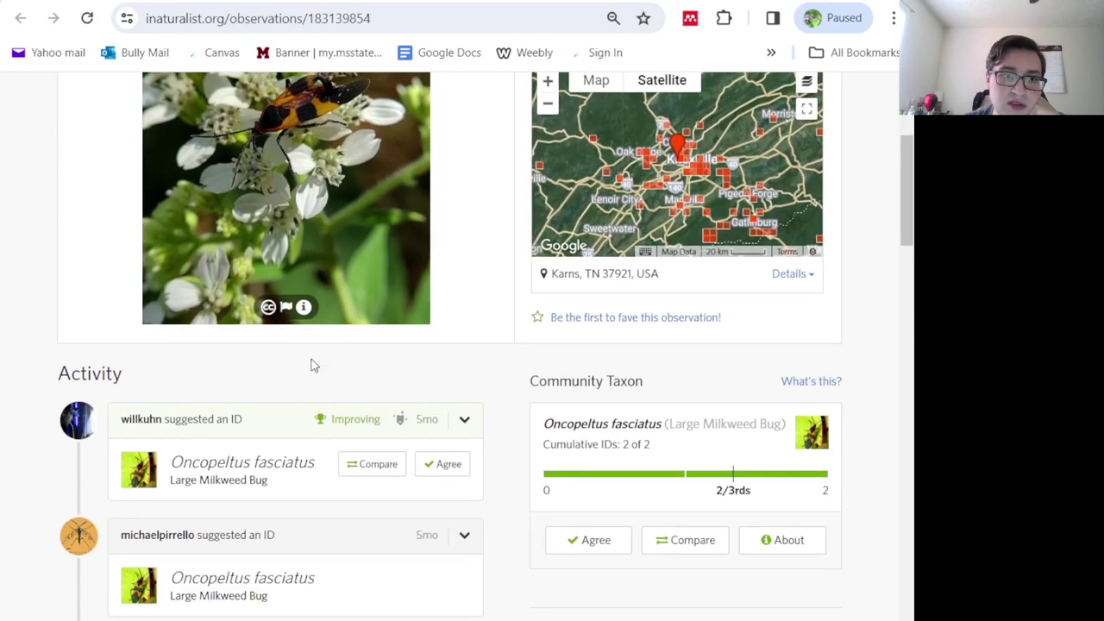
{"action": "scroll", "coordinate": [314, 366], "scroll_direction": "down", "scroll_amount": 2}
{"action": "left_click", "coordinate": [616, 3]}
{"action": "scroll", "coordinate": [412, 285], "scroll_direction": "down", "scroll_amount": 5}
{"action": "scroll", "coordinate": [412, 284], "scroll_direction": "up", "scroll_amount": 2}
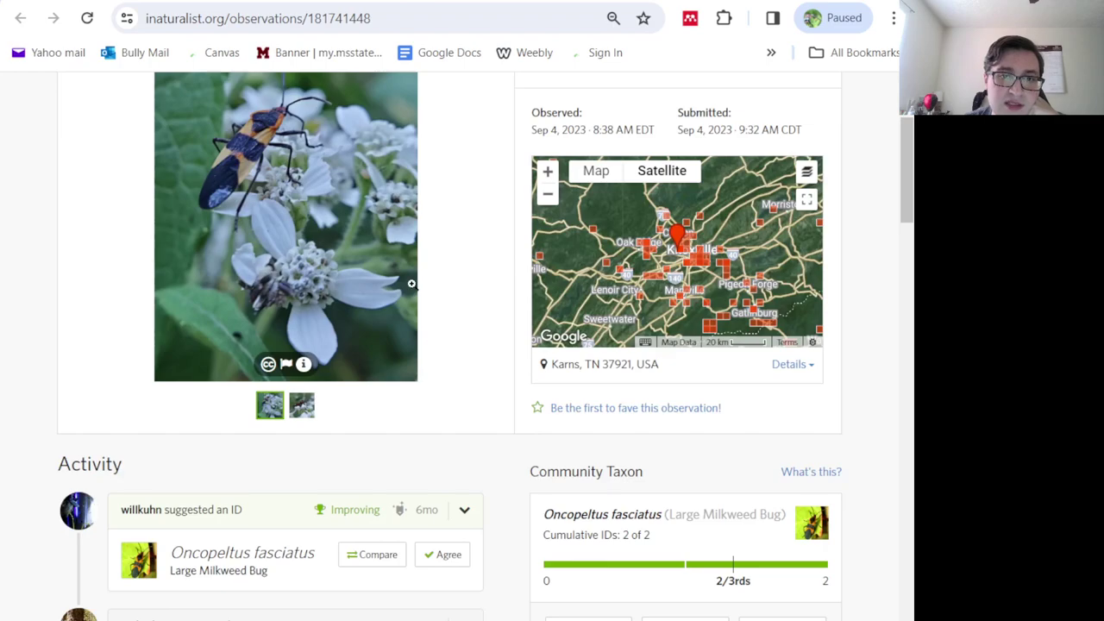